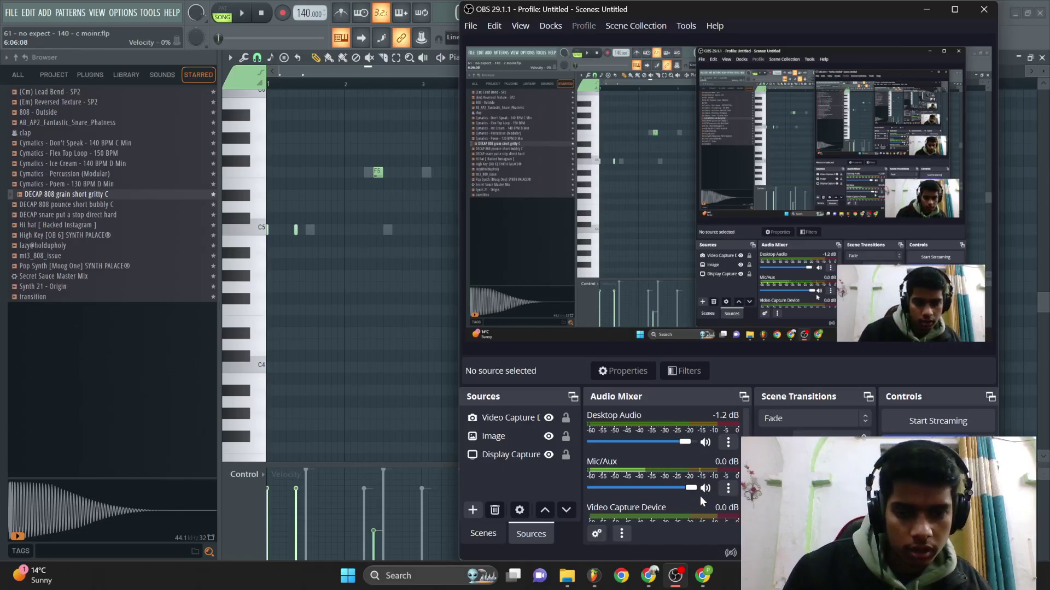
- Switch to FL Studio, play the song briefly, and bring up the channel rack clear of the notes
{"action": "left_click", "coordinate": [394, 322]}
{"action": "key", "text": "space"}
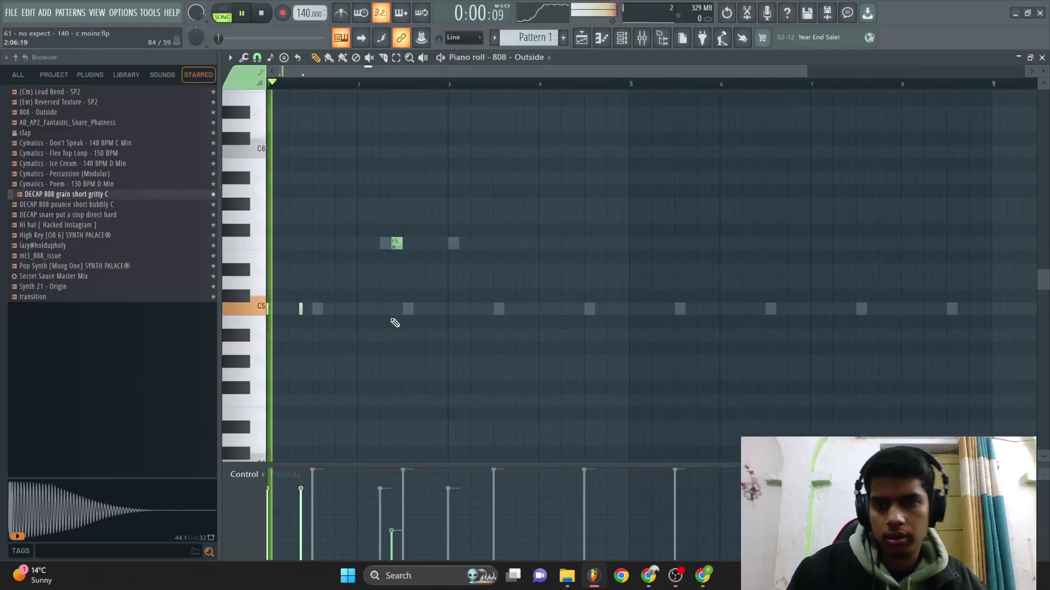
{"action": "key", "text": "F6"}
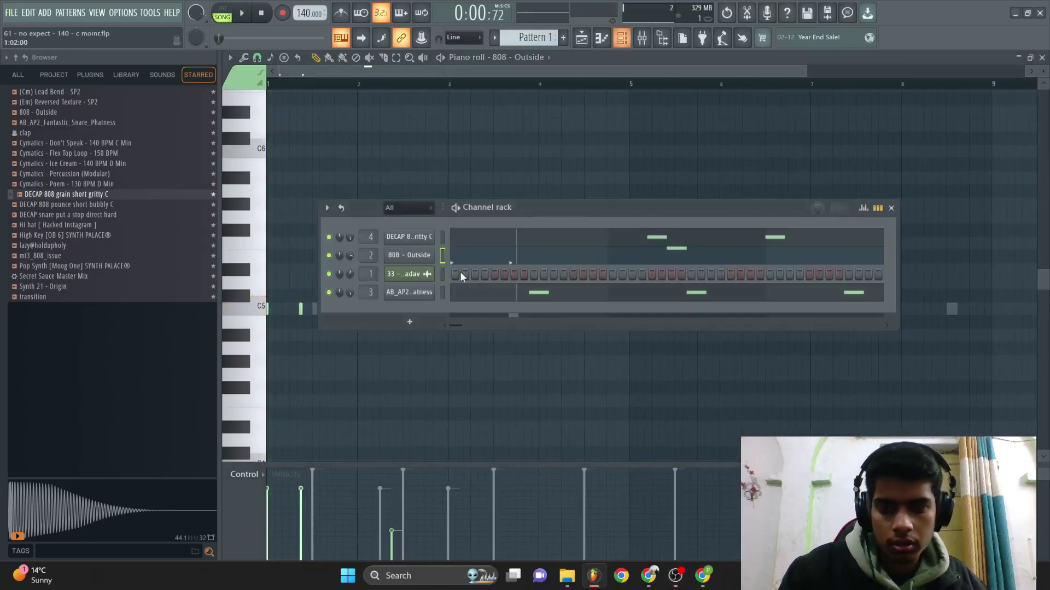
{"action": "left_click_drag", "start_coordinate": [510, 208], "coordinate": [528, 146]}
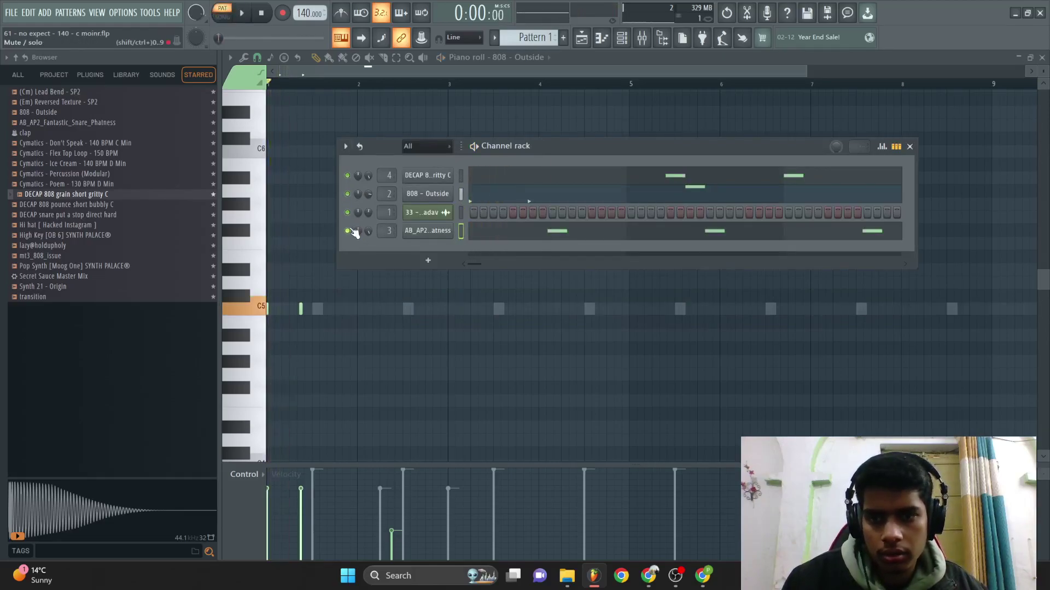
- Play the pattern with the DECAP 808 channel muted and review the snare and 808 - Outside notes in the piano roll
{"action": "key", "text": "space"}
{"action": "left_click", "coordinate": [481, 231]}
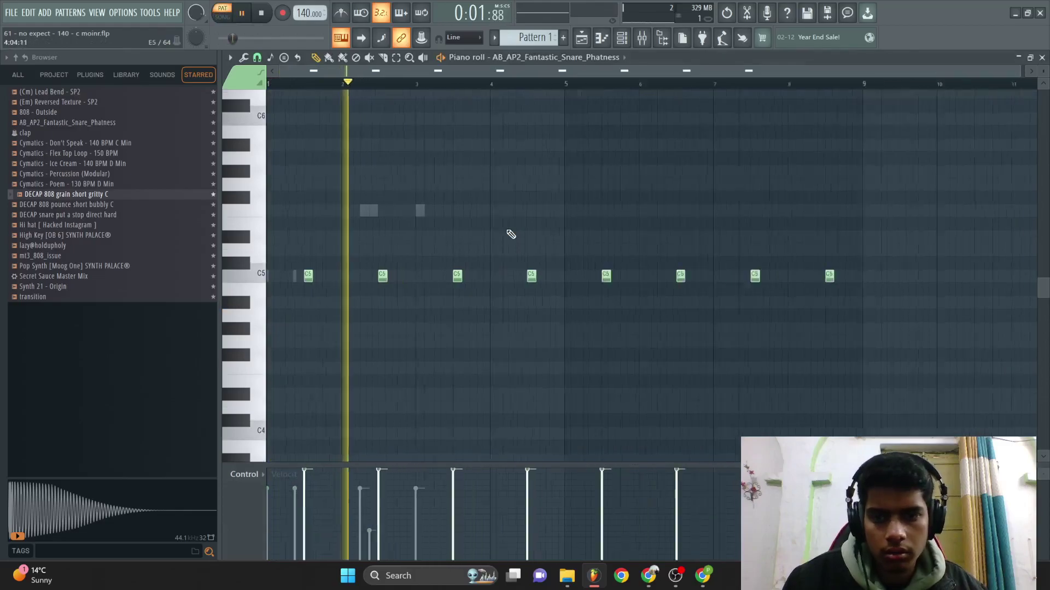
{"action": "scroll", "coordinate": [510, 234], "scroll_direction": "down", "scroll_amount": 1}
{"action": "scroll", "coordinate": [510, 234], "scroll_direction": "up", "scroll_amount": 2}
{"action": "key", "text": "F6"}
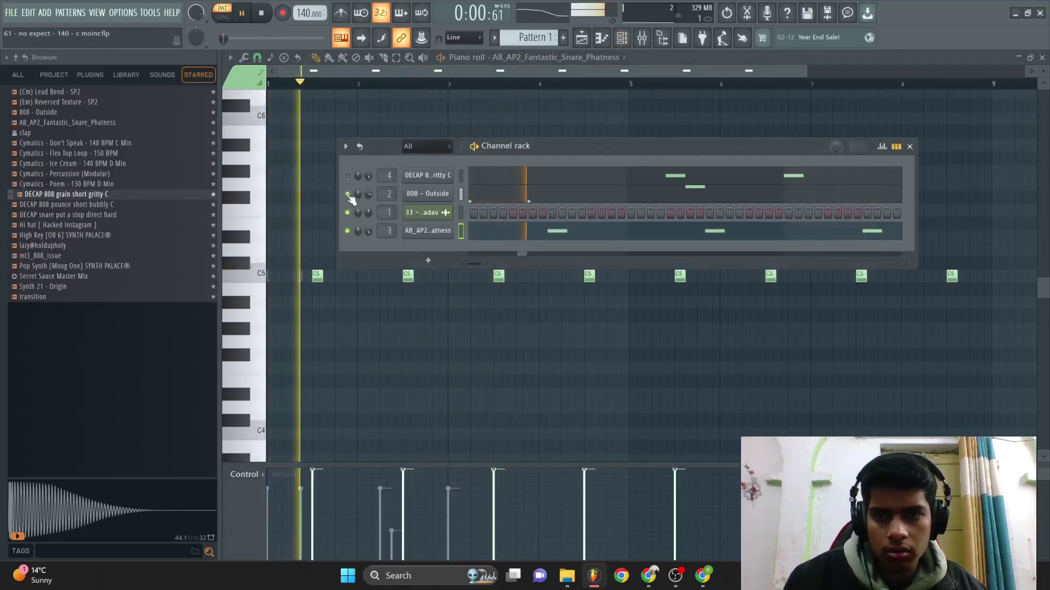
{"action": "left_click", "coordinate": [569, 195]}
{"action": "scroll", "coordinate": [572, 205], "scroll_direction": "up", "scroll_amount": 2}
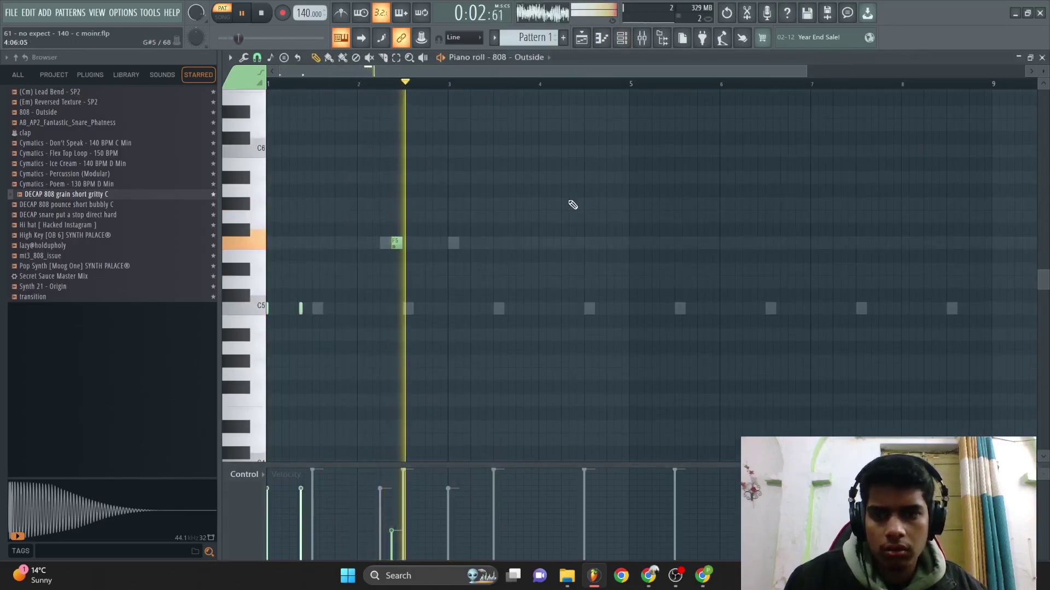
- Review the DECAP 808 grain short gritty C notes in the piano roll while playing the pattern and the song
{"action": "key", "text": "F6"}
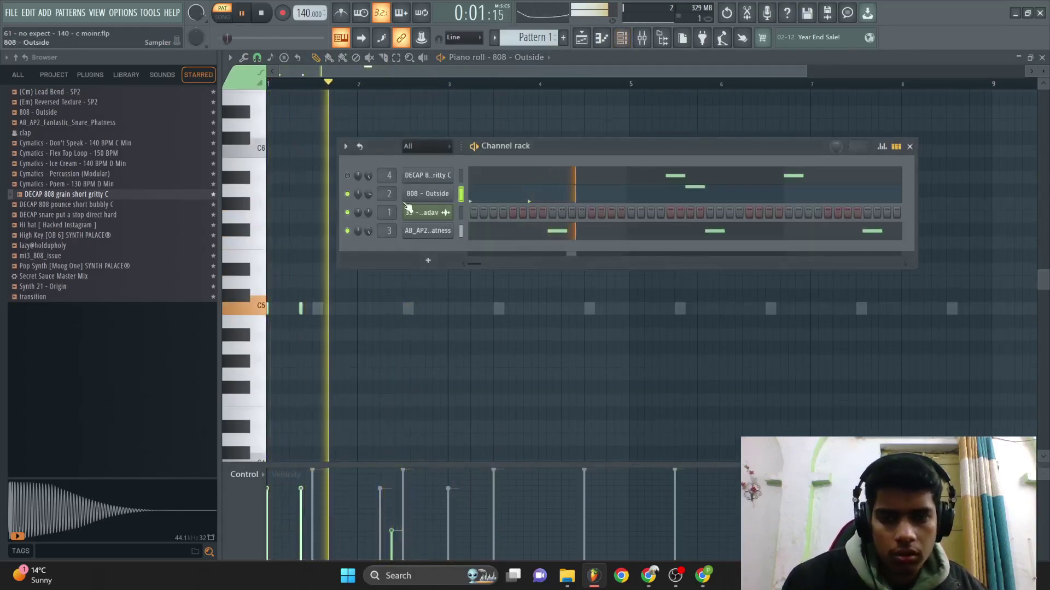
{"action": "key", "text": "space"}
{"action": "left_click", "coordinate": [506, 175]}
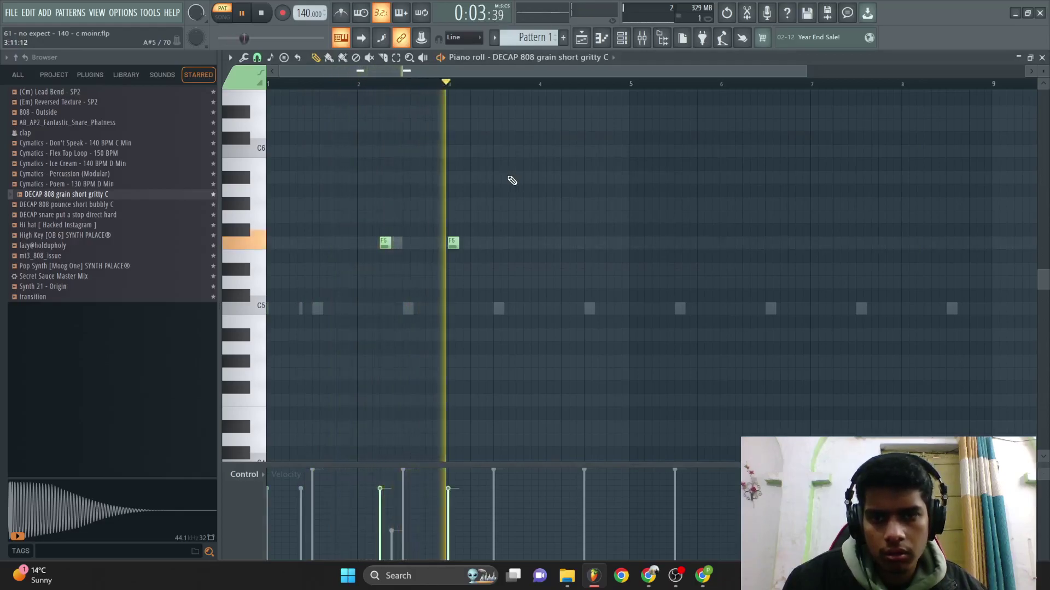
{"action": "key", "text": "space"}
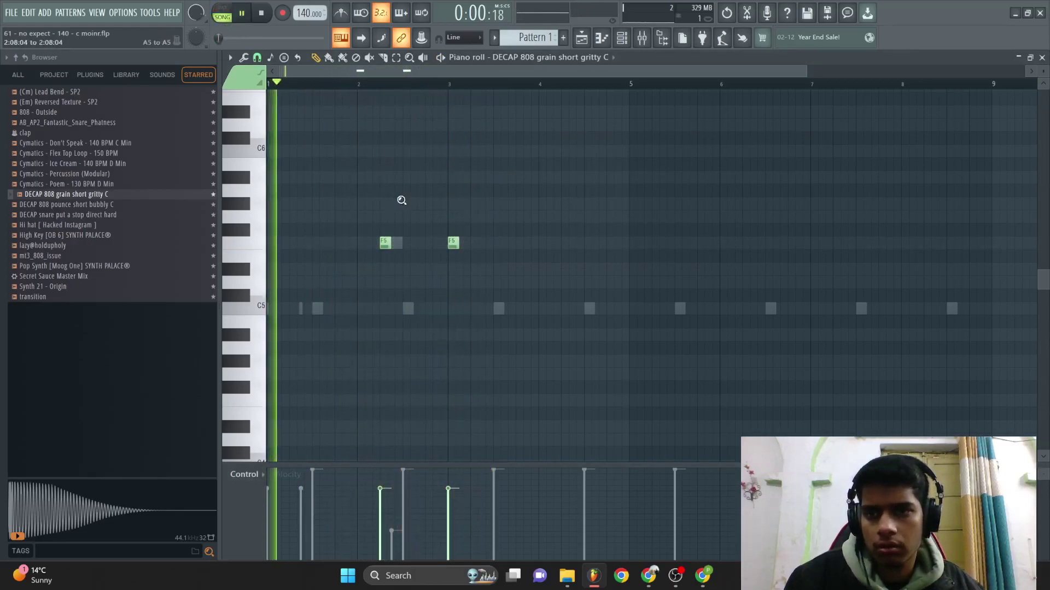
{"action": "key", "text": "space"}
{"action": "scroll", "coordinate": [323, 112], "scroll_direction": "up", "scroll_amount": 2}
- Show the mixer and channel rack together and play the song to check the track levels
{"action": "left_click", "coordinate": [640, 39]}
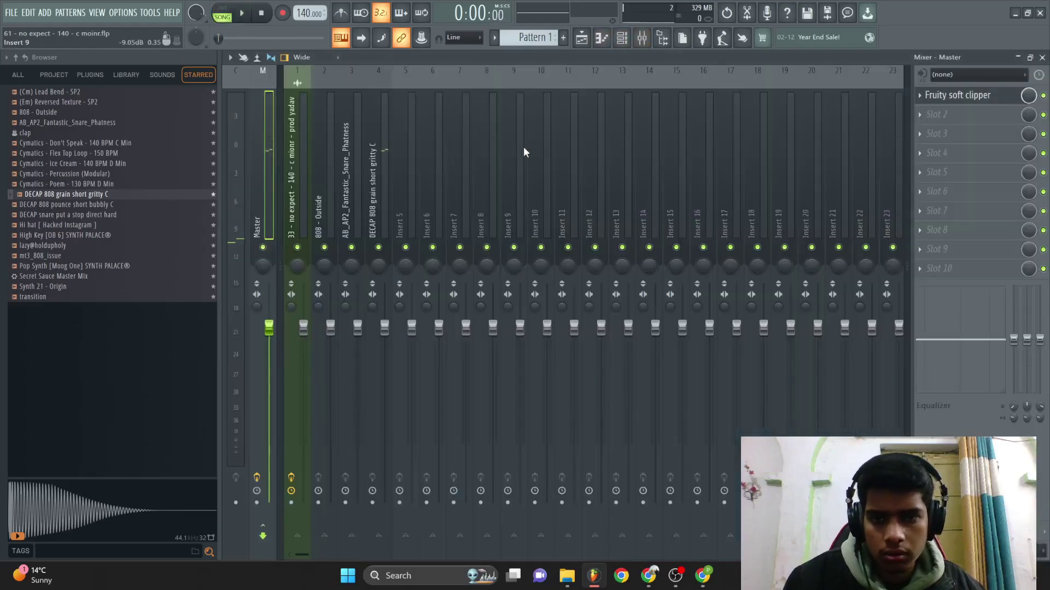
{"action": "key", "text": "F6"}
{"action": "left_click", "coordinate": [347, 230]}
{"action": "key", "text": "space"}
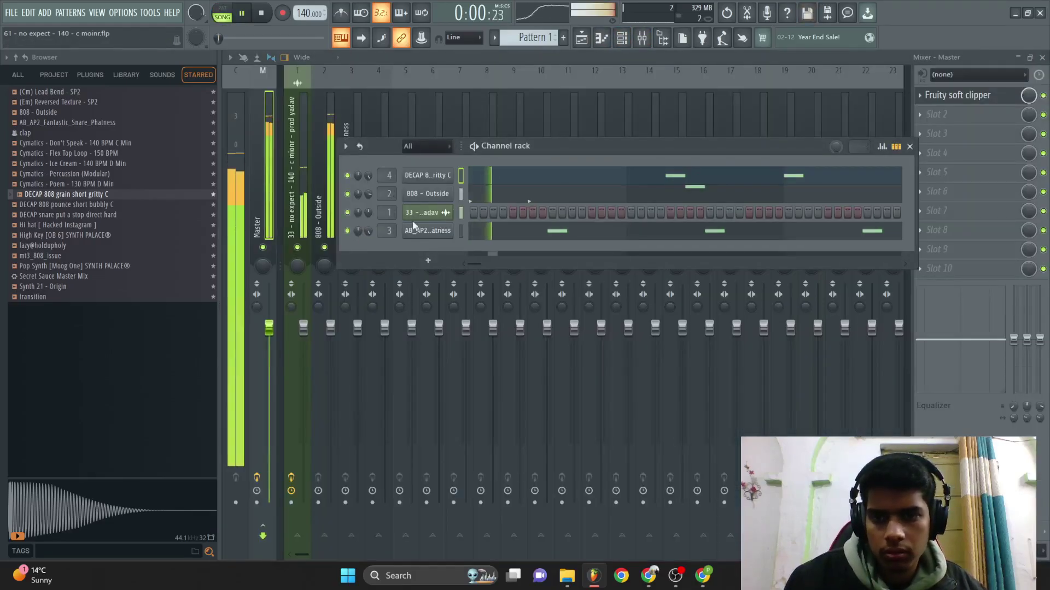
- Draw four consecutive D6 notes in bar 4 of the DECAP 808 grain short gritty C channel with rising velocities
{"action": "left_click", "coordinate": [577, 182]}
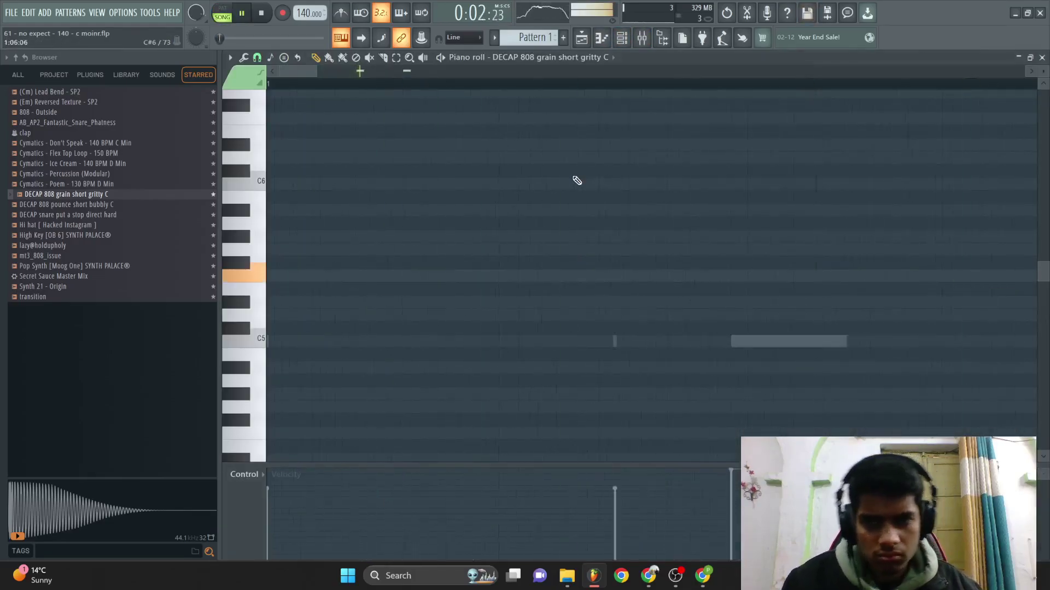
{"action": "left_click", "coordinate": [426, 277]}
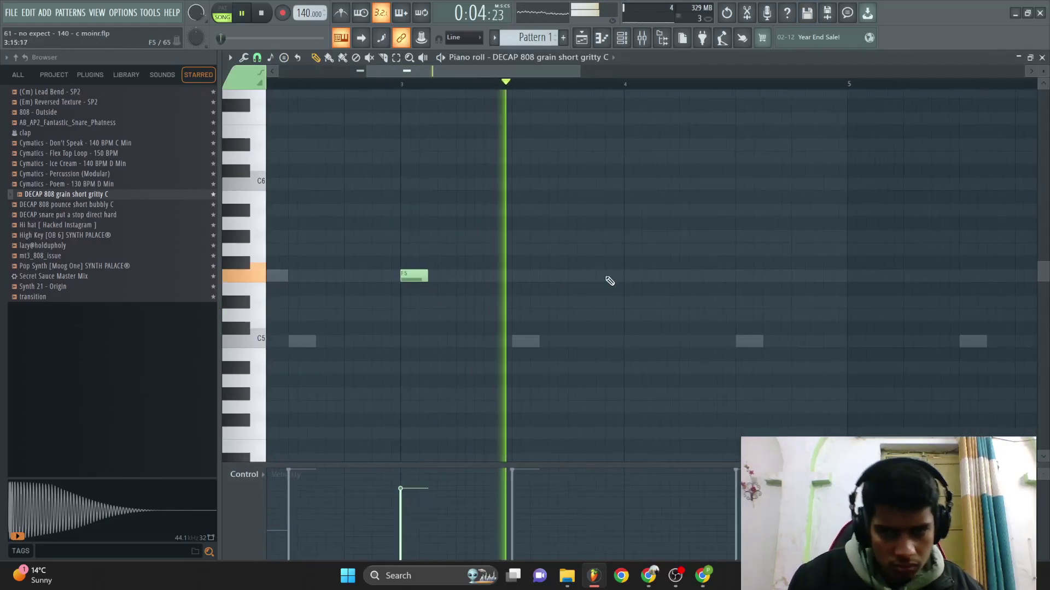
{"action": "mouse_move", "coordinate": [688, 158]}
{"action": "left_mouse_down"}
{"action": "mouse_move", "coordinate": [699, 177]}
{"action": "mouse_move", "coordinate": [715, 148]}
{"action": "mouse_move", "coordinate": [751, 154]}
{"action": "left_mouse_up"}
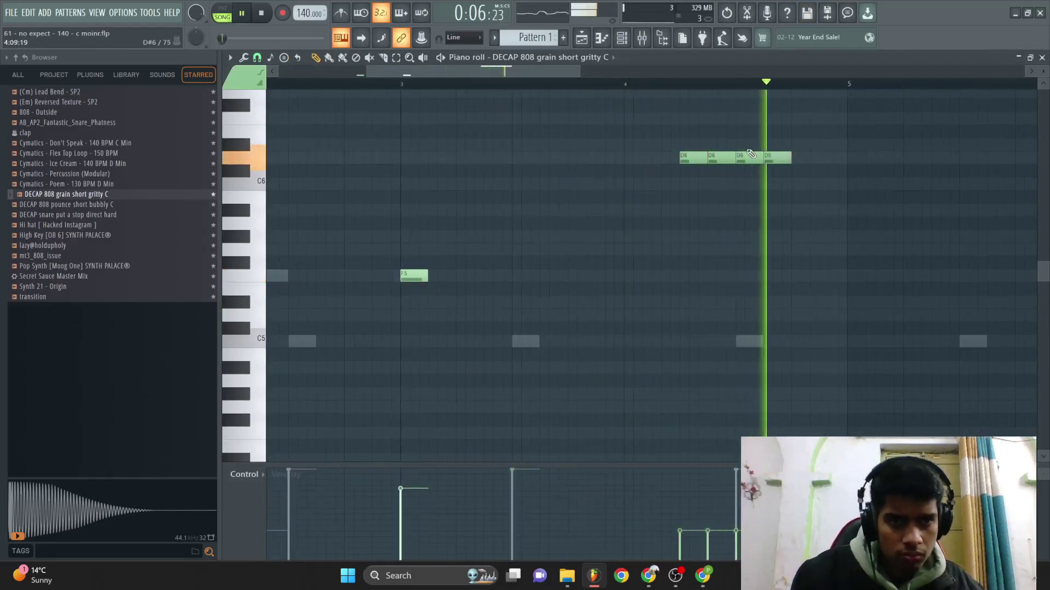
{"action": "left_click_drag", "start_coordinate": [736, 497], "coordinate": [737, 501]}
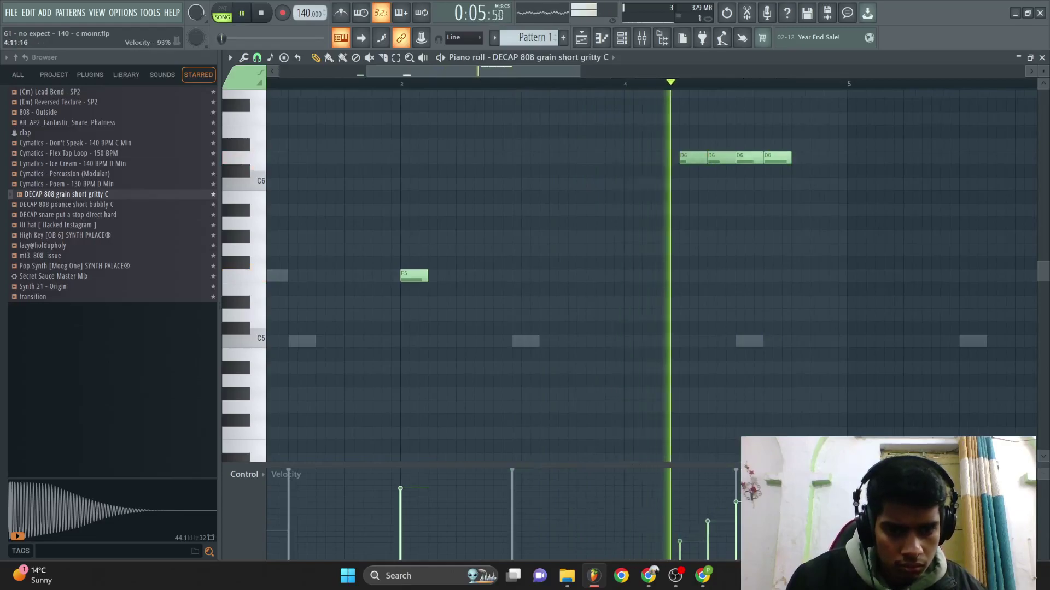
- Add a separate D6 note at the end of bar 4 and play the song back
{"action": "key", "text": "space"}
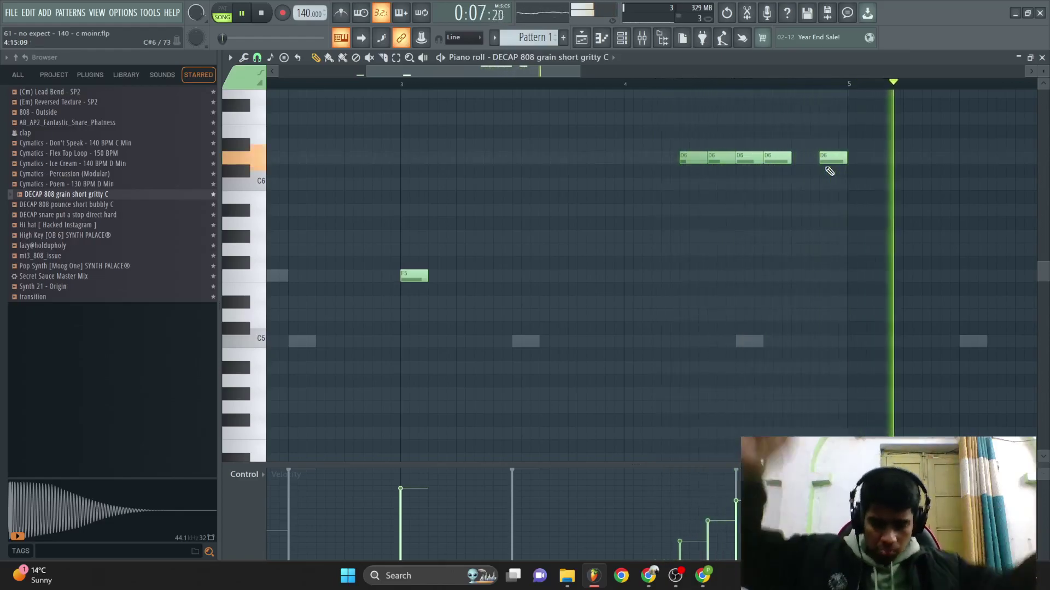
{"action": "key", "text": "space"}
{"action": "scroll", "coordinate": [320, 186], "scroll_direction": "down", "scroll_amount": 3}
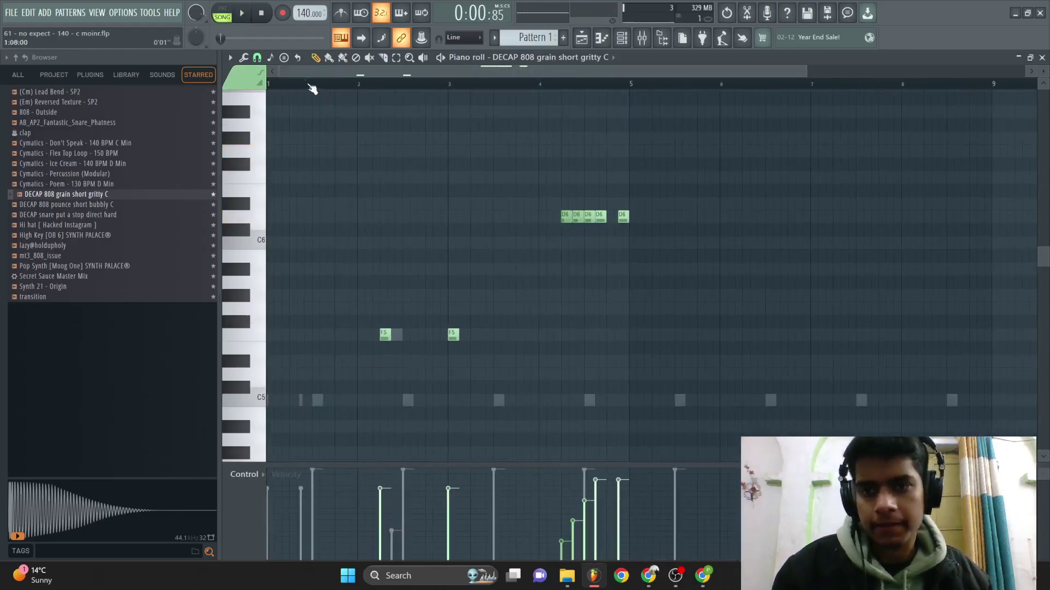
{"action": "key", "text": "space"}
- In the 808 - Outside piano roll, place a D6 note just before the four grain notes in bar 4 with a velocity of about 70%
{"action": "left_click", "coordinate": [592, 57]}
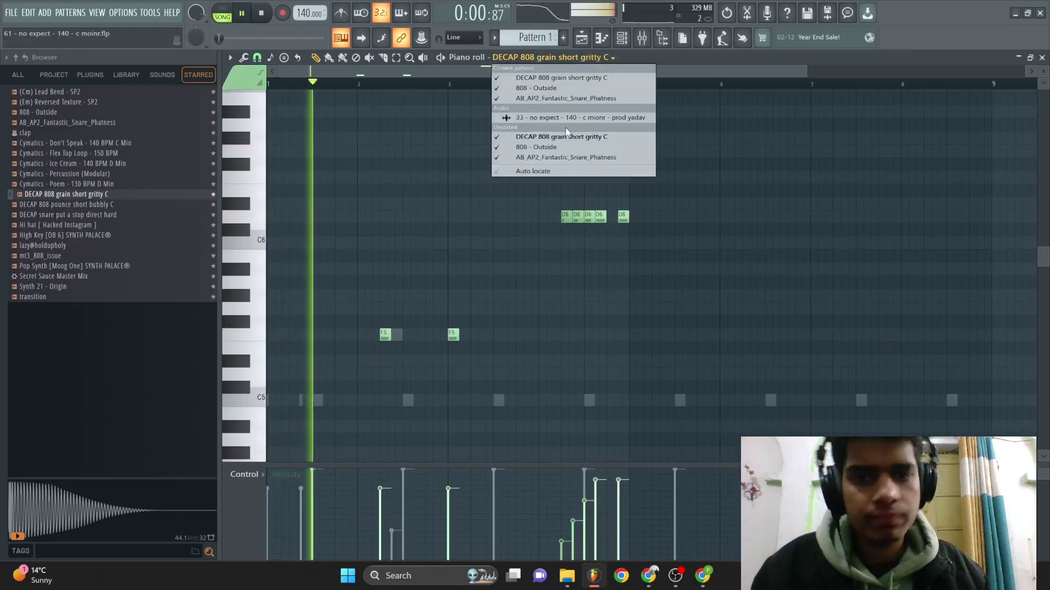
{"action": "left_click", "coordinate": [563, 88]}
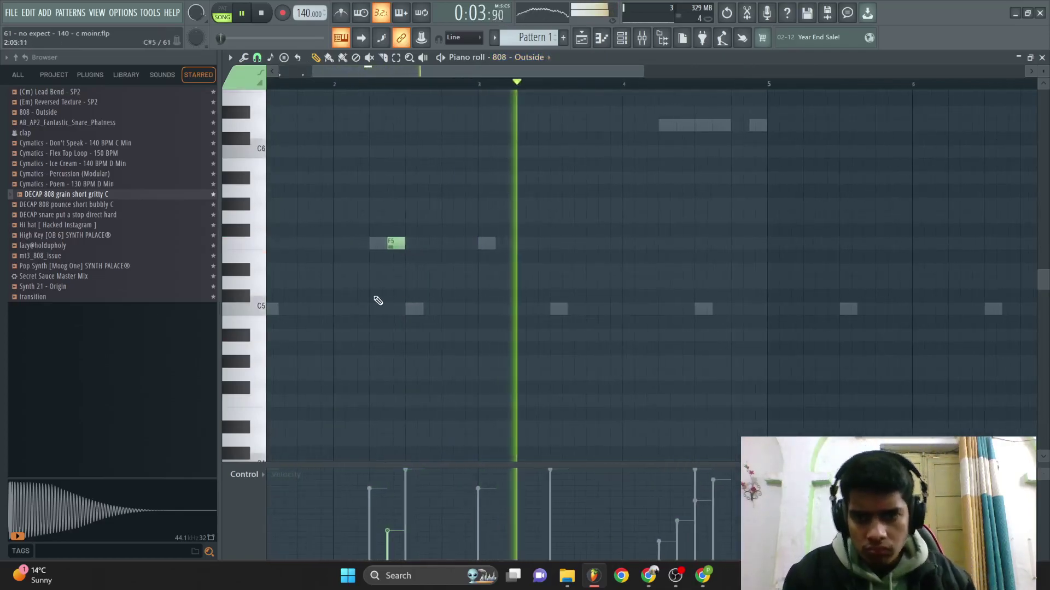
{"action": "scroll", "coordinate": [377, 301], "scroll_direction": "down", "scroll_amount": 2}
{"action": "left_click", "coordinate": [520, 308]}
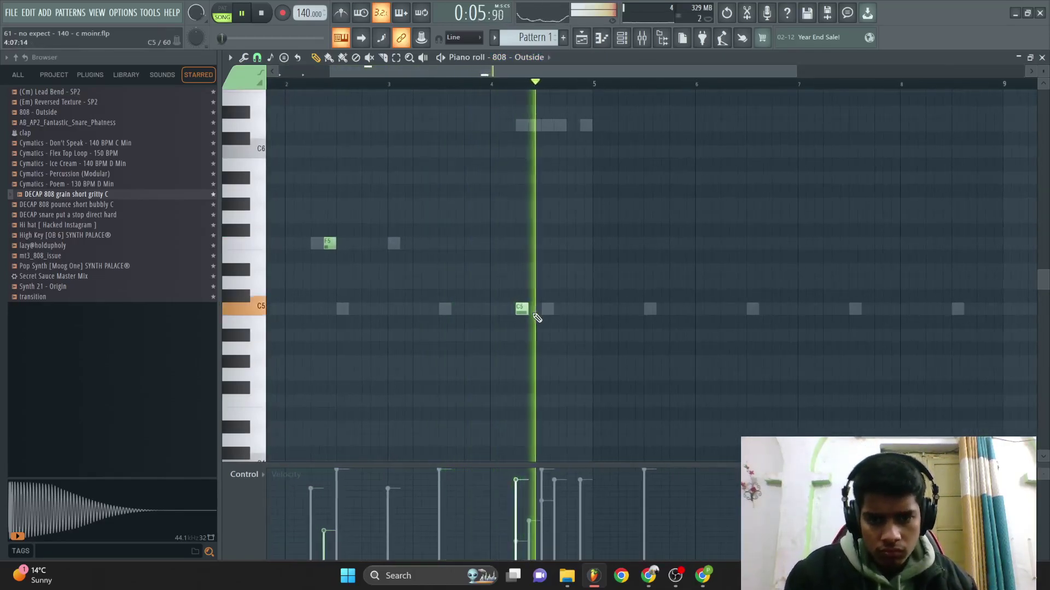
{"action": "key", "text": "space"}
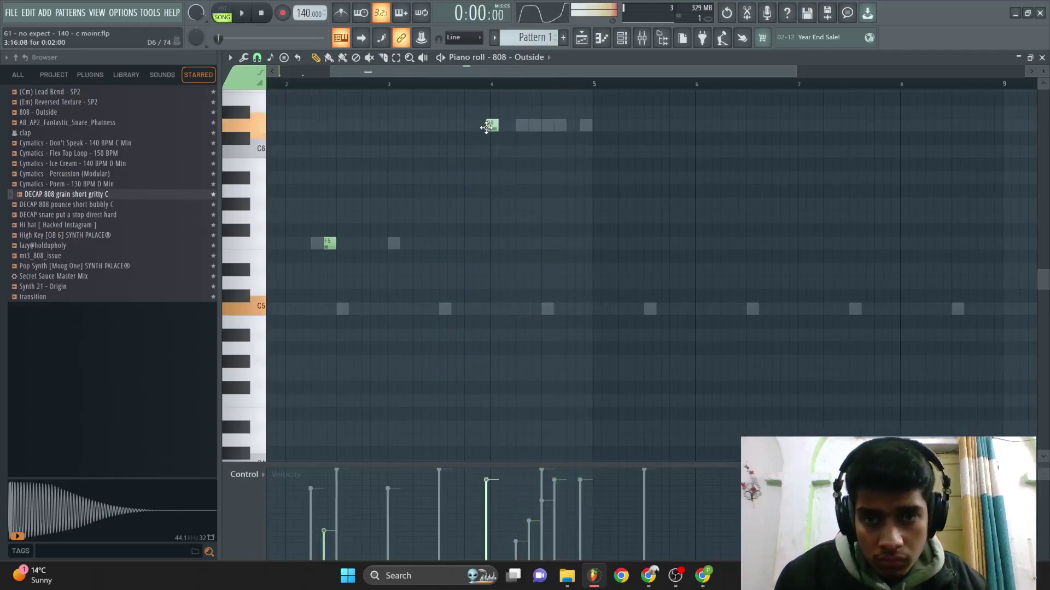
{"action": "left_click", "coordinate": [491, 85]}
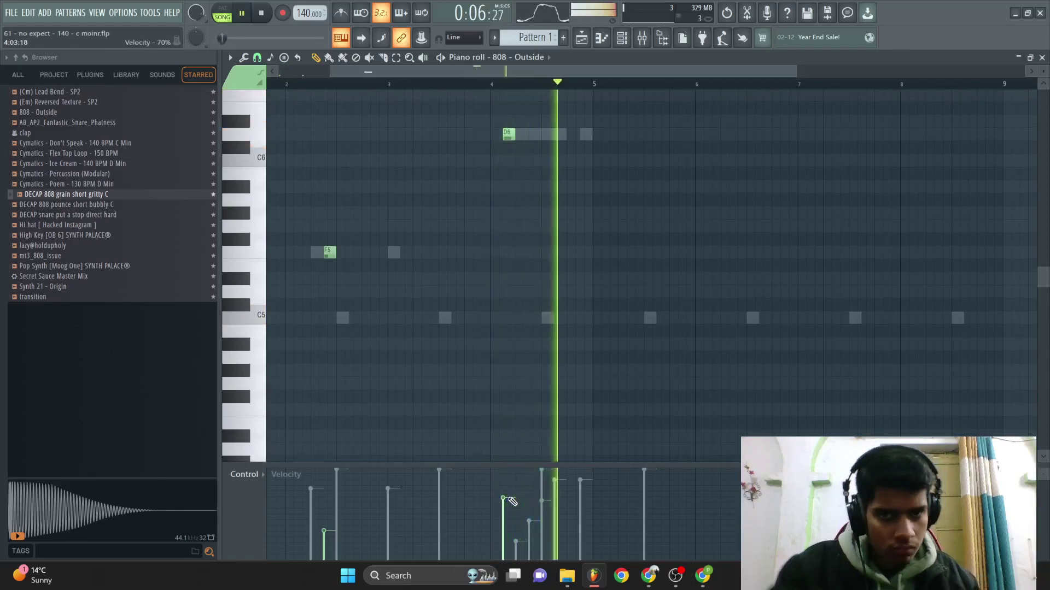
{"action": "scroll", "coordinate": [574, 375], "scroll_direction": "up", "scroll_amount": 2}
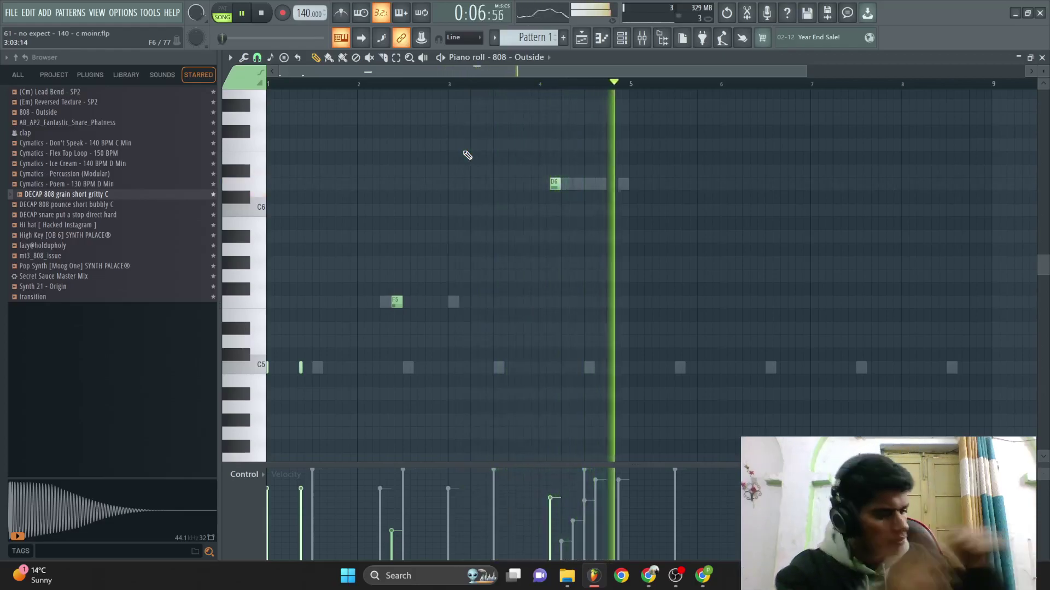
- Place a D#5 note at the start of bar 5 in 808 - Outside and play back bars 4 and 5
{"action": "left_click", "coordinate": [630, 326]}
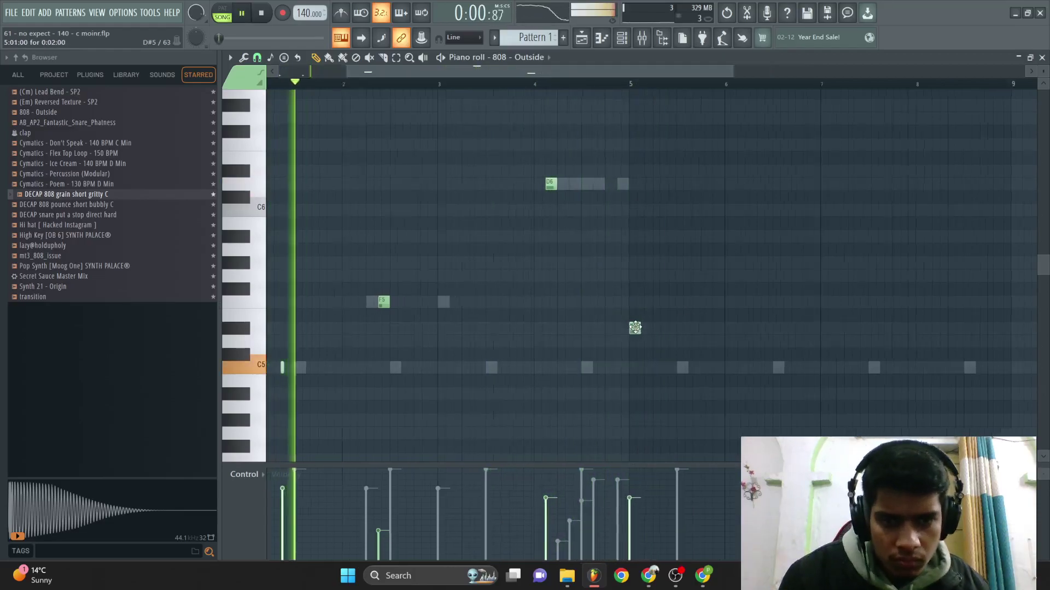
{"action": "scroll", "coordinate": [631, 323], "scroll_direction": "up", "scroll_amount": 3}
{"action": "key", "text": "space"}
{"action": "scroll", "coordinate": [605, 97], "scroll_direction": "left", "scroll_amount": 3}
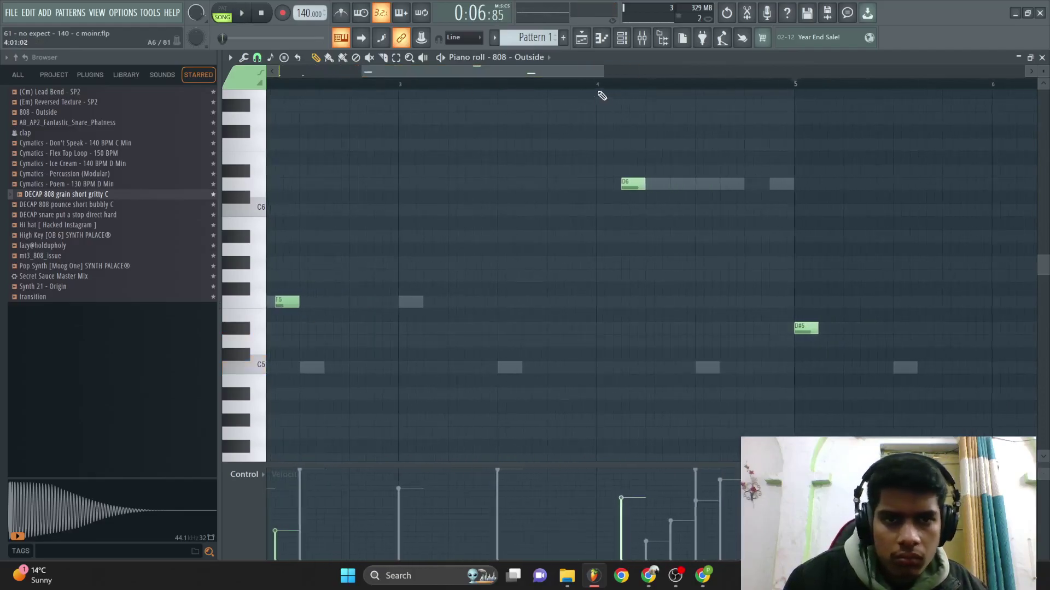
{"action": "scroll", "coordinate": [687, 171], "scroll_direction": "down", "scroll_amount": 3}
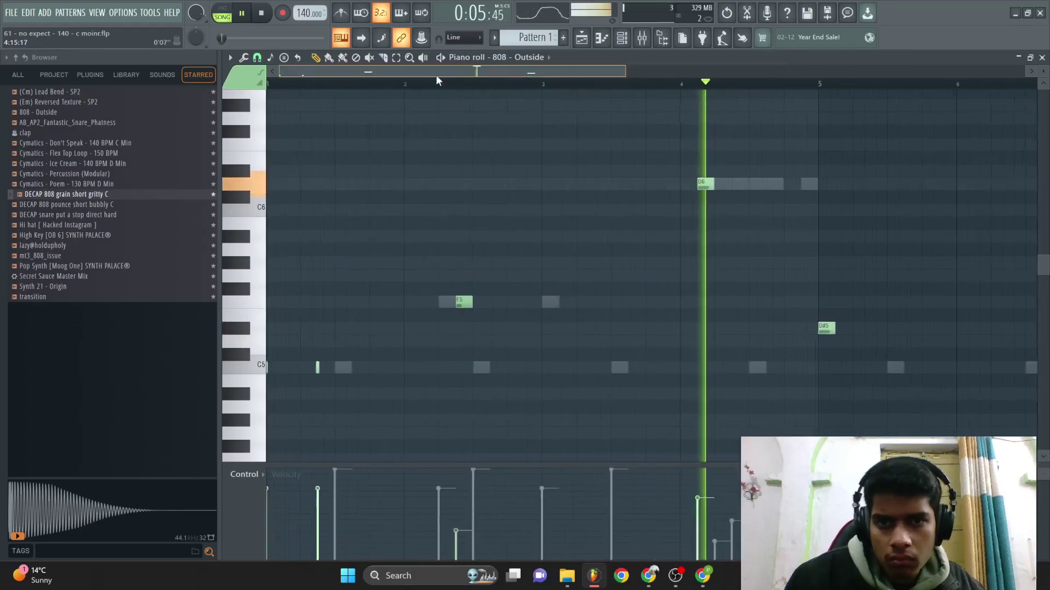
{"action": "scroll", "coordinate": [766, 203], "scroll_direction": "up", "scroll_amount": 2}
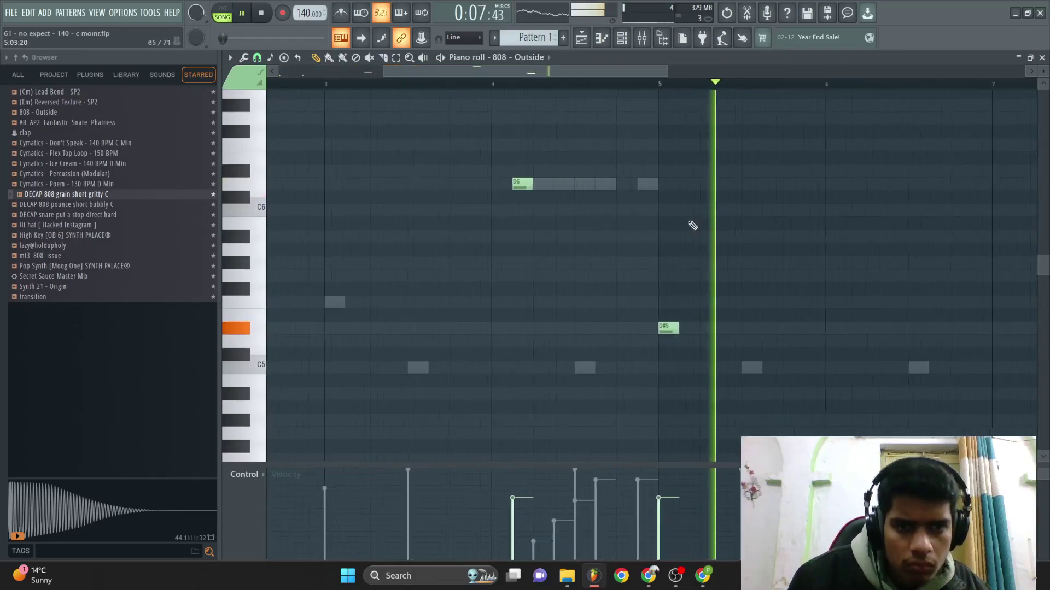
{"action": "key", "text": "space"}
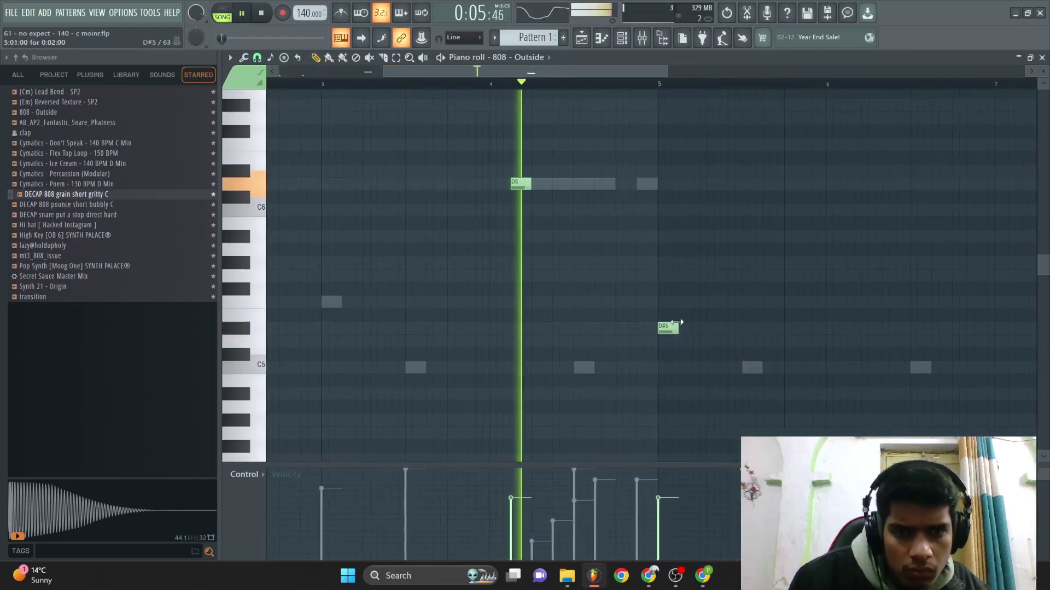
- Raise the DECAP grain 808's last note in bar 4 to D7, return to 808 - Outside and listen to the passage
{"action": "double_click", "coordinate": [644, 185]}
{"action": "key", "text": "space"}
{"action": "double_click", "coordinate": [645, 187]}
{"action": "key", "text": "space"}
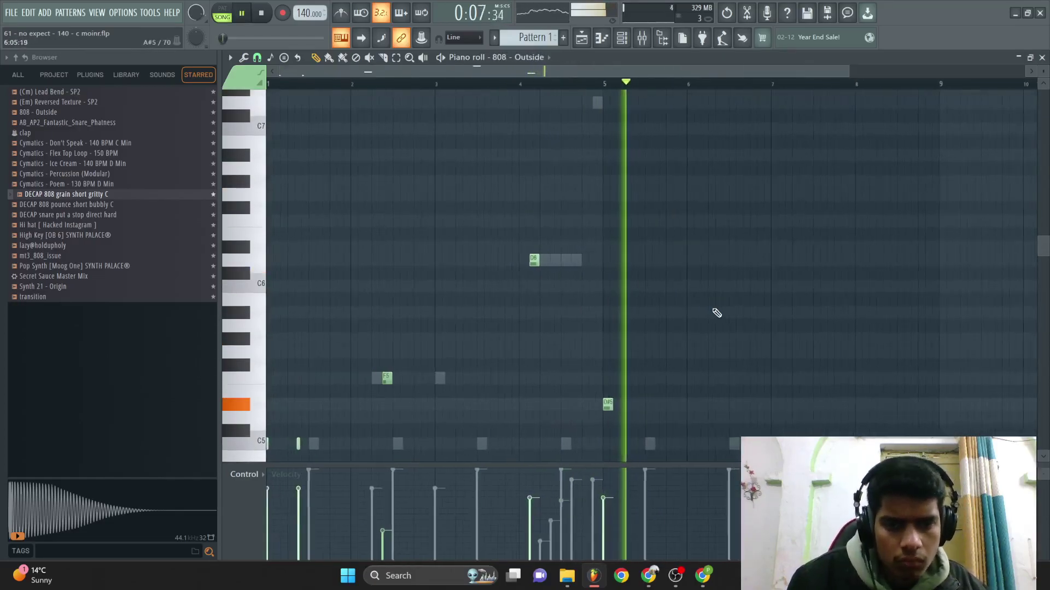
{"action": "key", "text": "space"}
{"action": "scroll", "coordinate": [488, 99], "scroll_direction": "down", "scroll_amount": 1}
{"action": "left_click_drag", "start_coordinate": [453, 78], "coordinate": [491, 91]}
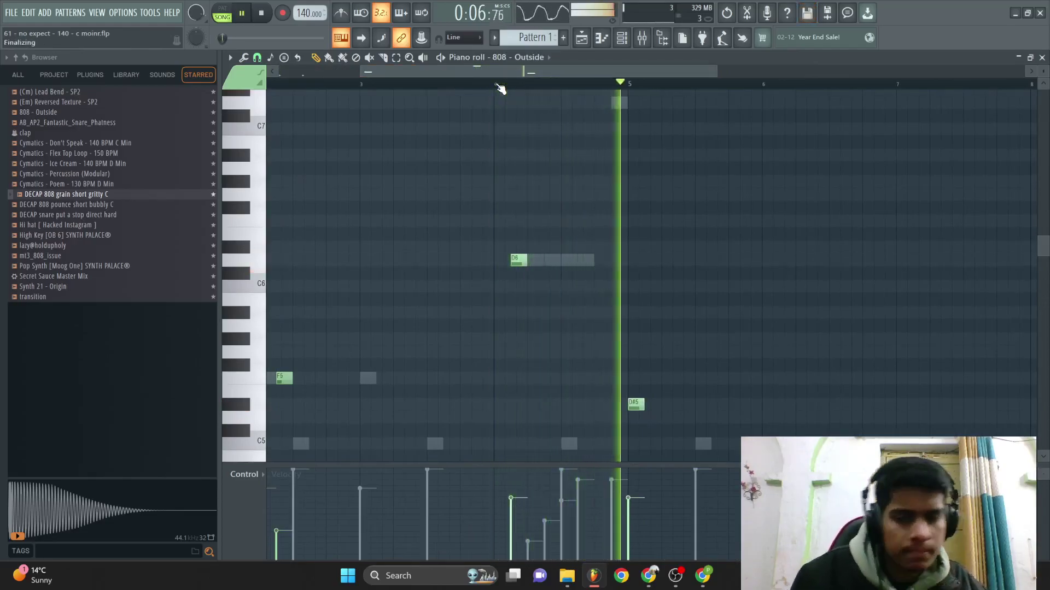
- Add a D#5 note below the DECAP grain 808's D7 note, make the D7 a slide note, and play it back
{"action": "double_click", "coordinate": [590, 260]}
{"action": "key", "text": "Escape"}
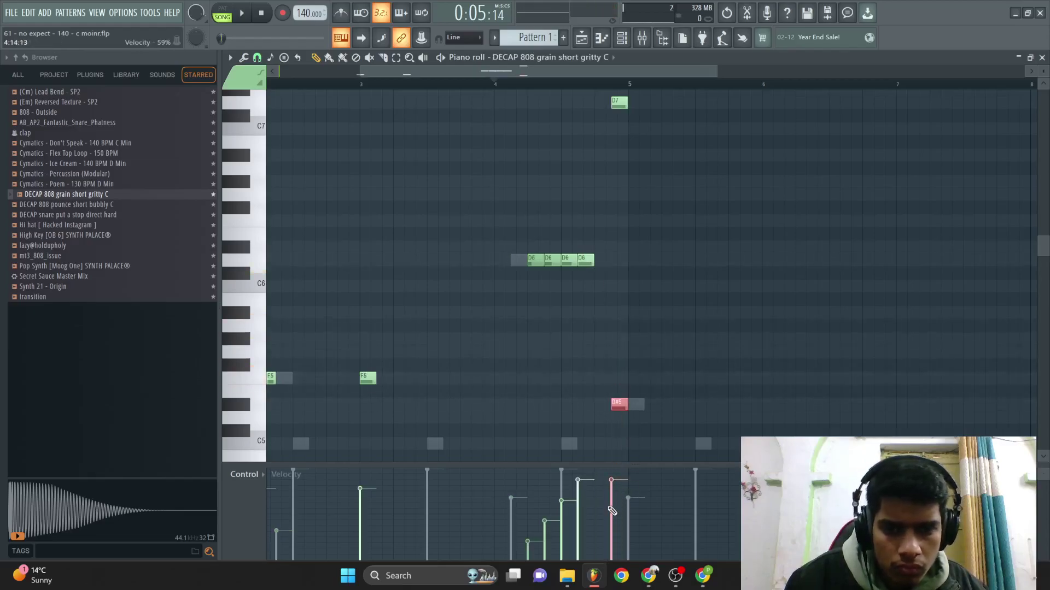
{"action": "double_click", "coordinate": [622, 104]}
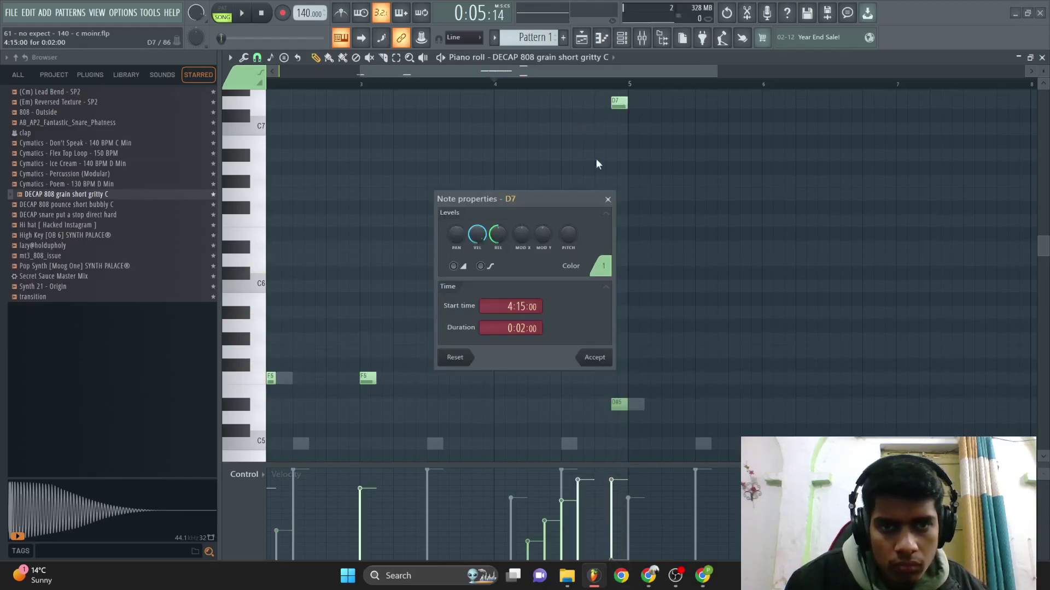
{"action": "left_click", "coordinate": [597, 358]}
{"action": "key", "text": "space"}
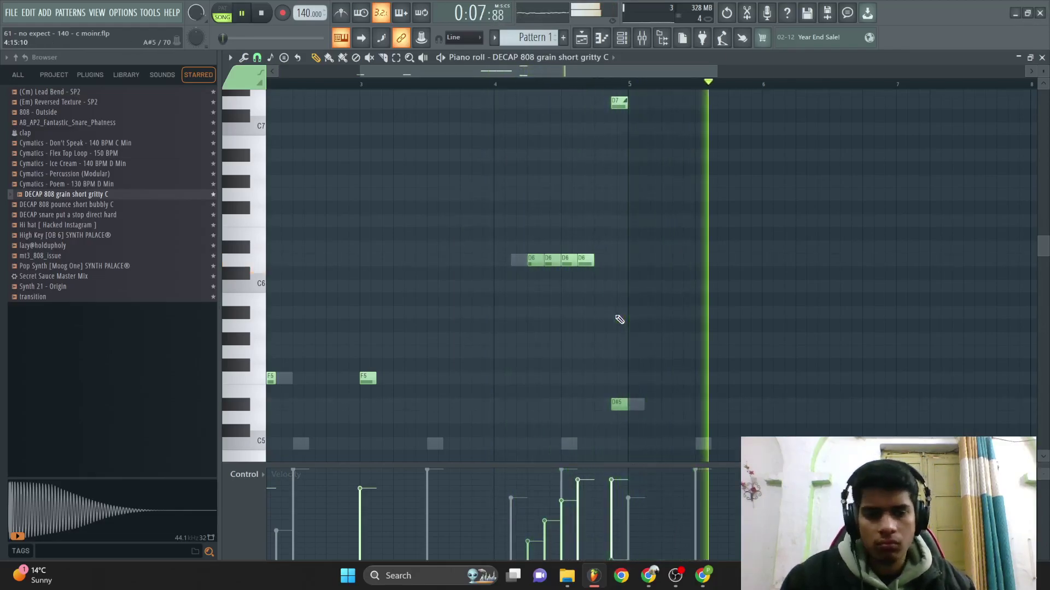
- Move the D#5 note and the D7 slide note earlier to 4:13 and lengthen both to four steps, ending at bar 5
{"action": "key", "text": "space"}
{"action": "left_click_drag", "start_coordinate": [621, 417], "coordinate": [628, 109]}
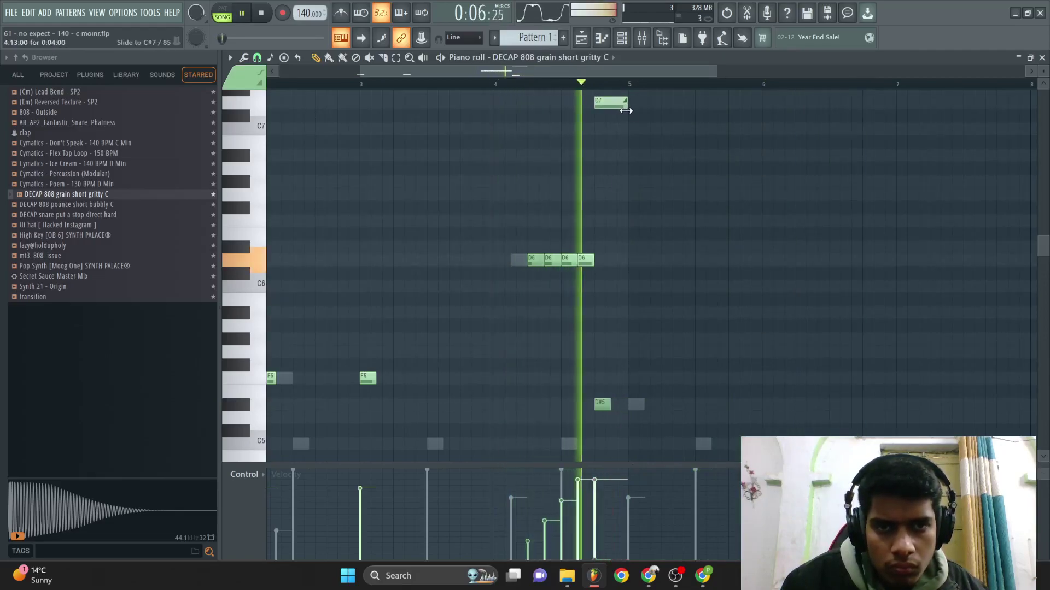
{"action": "left_click", "coordinate": [603, 406]}
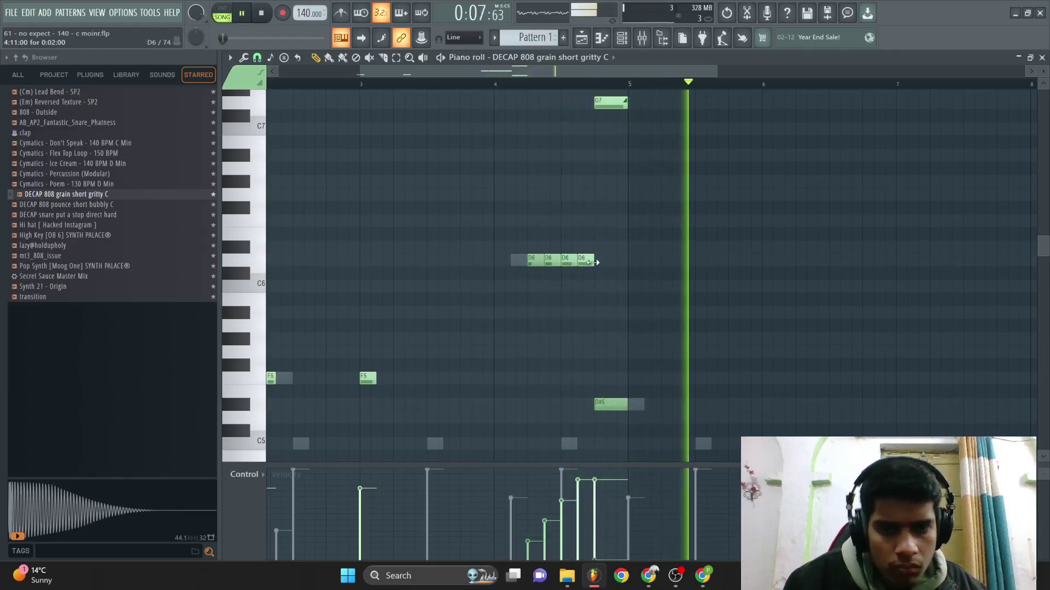
- Shorten the D7 slide note and the D#5 note at 4:13 to two steps and play back the passage
{"action": "key", "text": "space"}
{"action": "left_click_drag", "start_coordinate": [624, 103], "coordinate": [611, 103]}
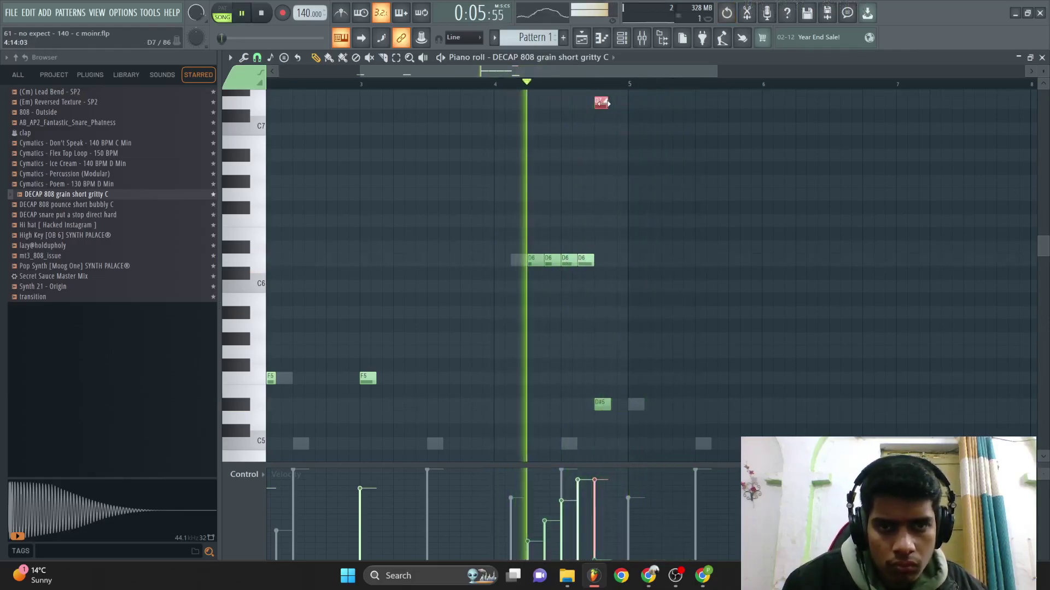
{"action": "key", "text": "space"}
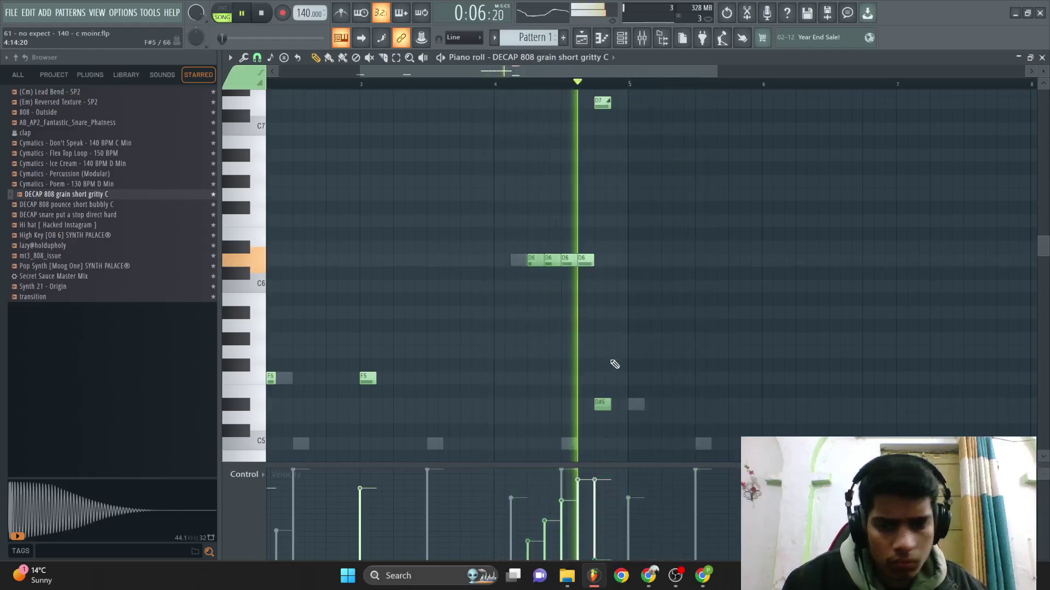
{"action": "left_click_drag", "start_coordinate": [610, 404], "coordinate": [609, 427]}
{"action": "key", "text": "space"}
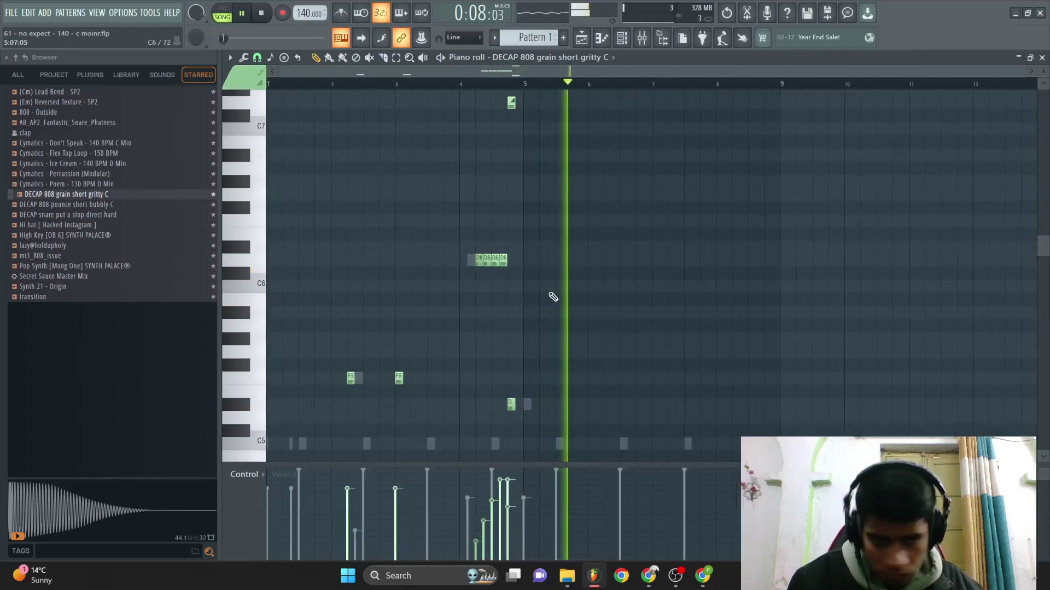
- Return to 808 - Outside, add a second D#5 note at 5:07, and play back from bar 5
{"action": "double_click", "coordinate": [553, 295]}
{"action": "scroll", "coordinate": [634, 416], "scroll_direction": "down", "scroll_amount": 3}
{"action": "key", "text": "space"}
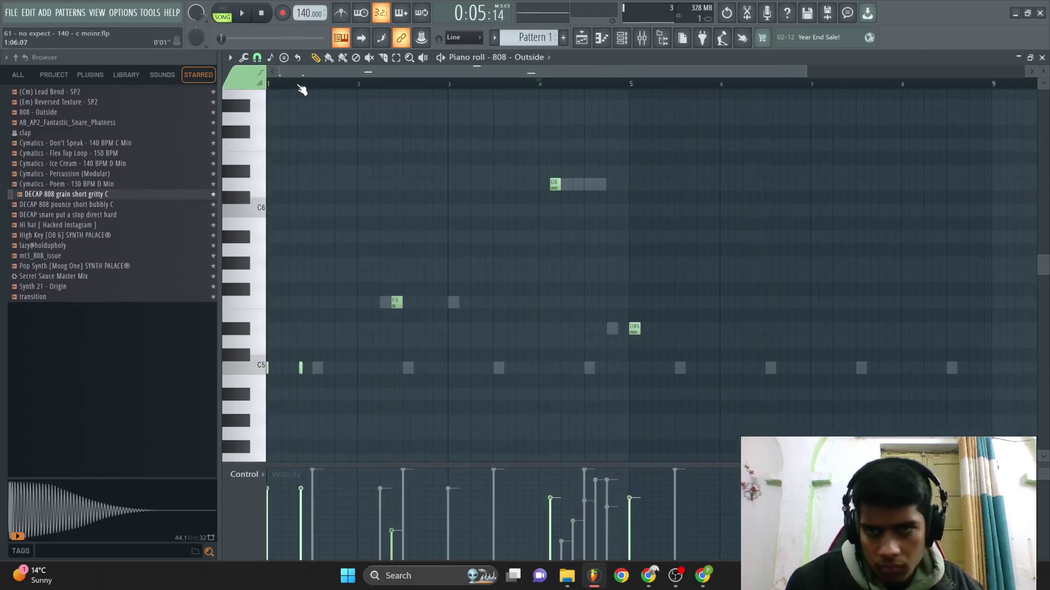
{"action": "scroll", "coordinate": [569, 367], "scroll_direction": "up", "scroll_amount": 2}
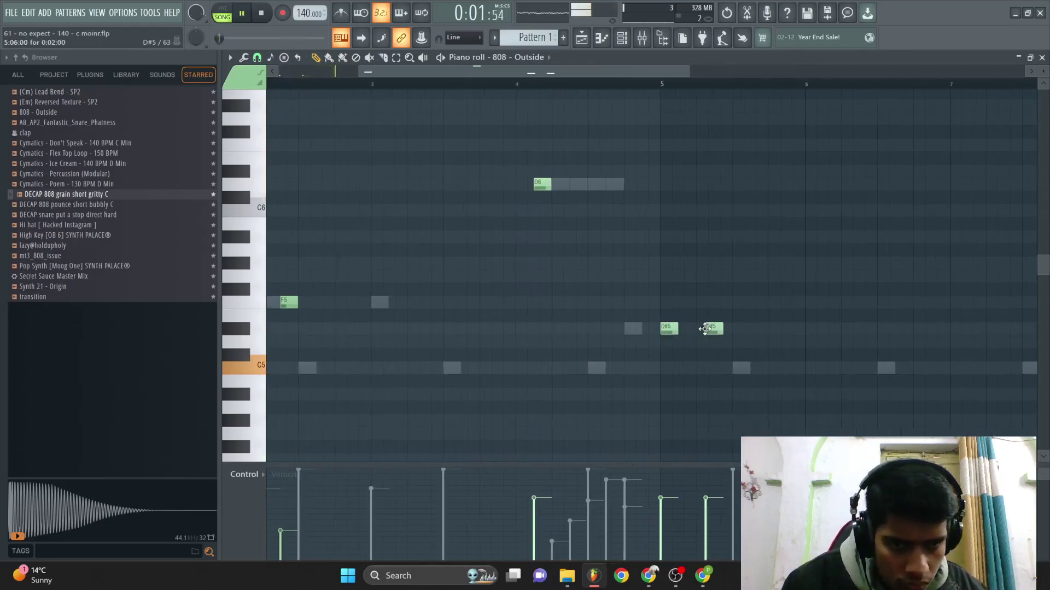
{"action": "left_click_drag", "start_coordinate": [681, 330], "coordinate": [716, 330]}
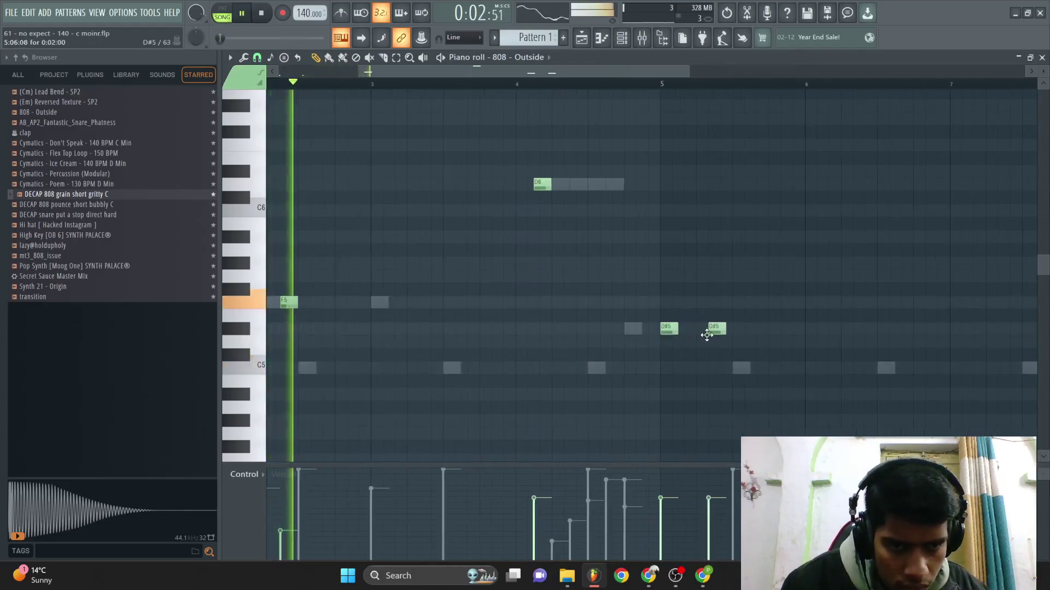
{"action": "left_click", "coordinate": [665, 82]}
{"action": "scroll", "coordinate": [680, 358], "scroll_direction": "up", "scroll_amount": 2}
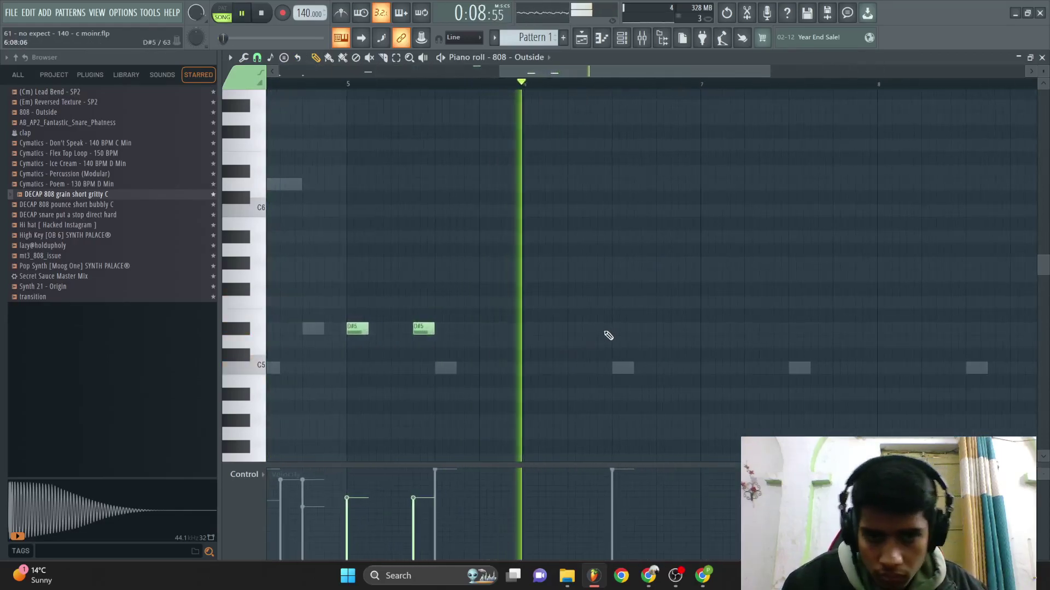
- Place two G#5 notes in 808 - Outside at the start of bar 7 and at 7:07, and play them back
{"action": "left_click", "coordinate": [710, 171]}
{"action": "left_click", "coordinate": [776, 171]}
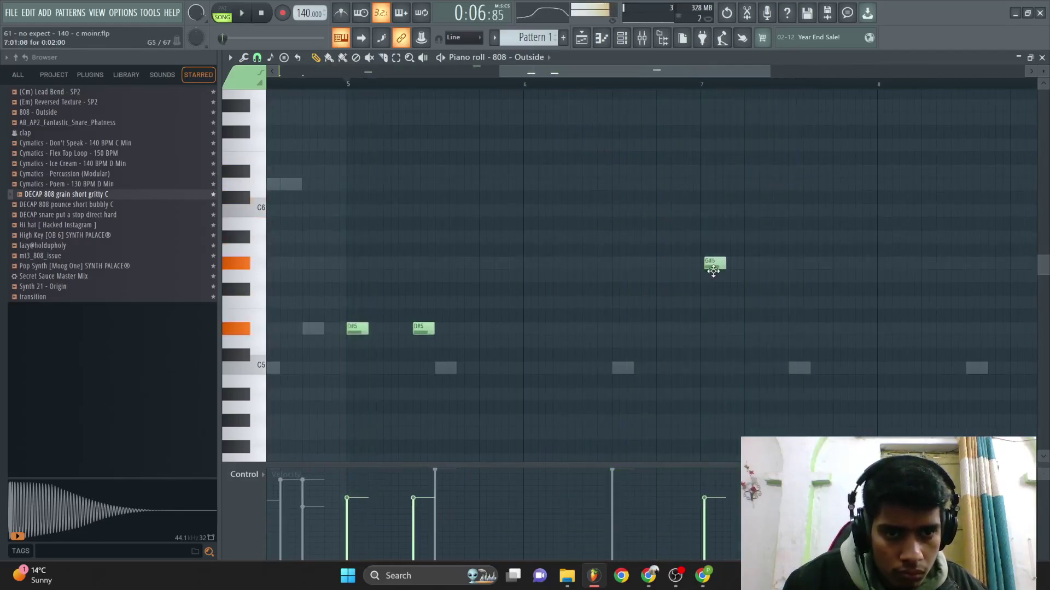
{"action": "left_click", "coordinate": [768, 265]}
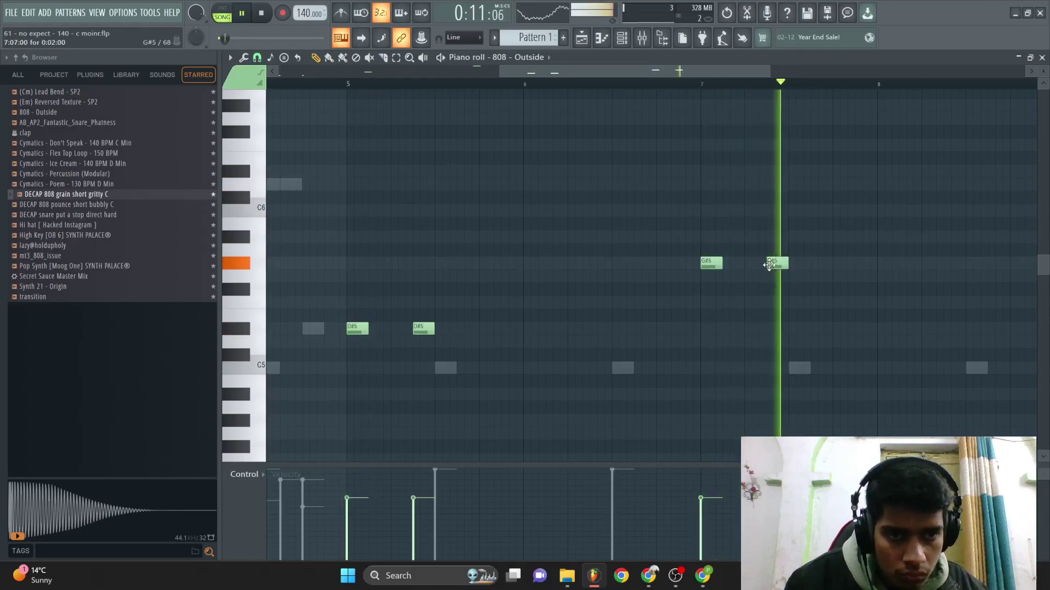
{"action": "scroll", "coordinate": [847, 280], "scroll_direction": "down", "scroll_amount": 4}
{"action": "key", "text": "space"}
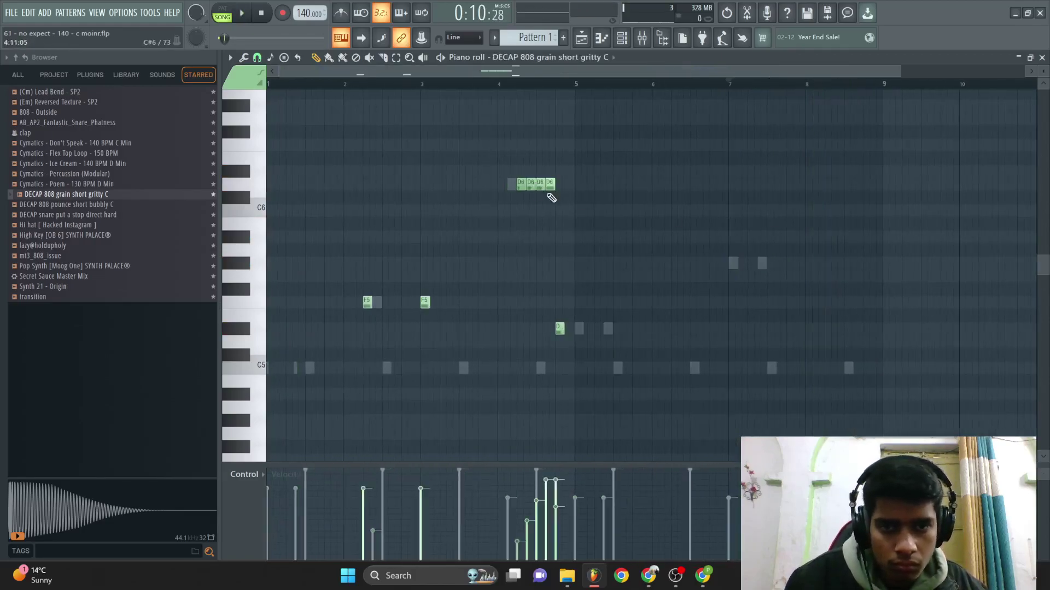
- Switch to the DECAP grain 808, place a two-step G#5 note at 5:13, and listen to it
{"action": "key", "text": "space"}
{"action": "scroll", "coordinate": [628, 191], "scroll_direction": "up", "scroll_amount": 1}
{"action": "scroll", "coordinate": [571, 97], "scroll_direction": "up", "scroll_amount": 1, "text": "ctrl"}
{"action": "scroll", "coordinate": [665, 294], "scroll_direction": "up", "scroll_amount": 2, "text": "ctrl"}
{"action": "left_click", "coordinate": [622, 301]}
{"action": "right_click", "coordinate": [620, 306]}
{"action": "key", "text": "space"}
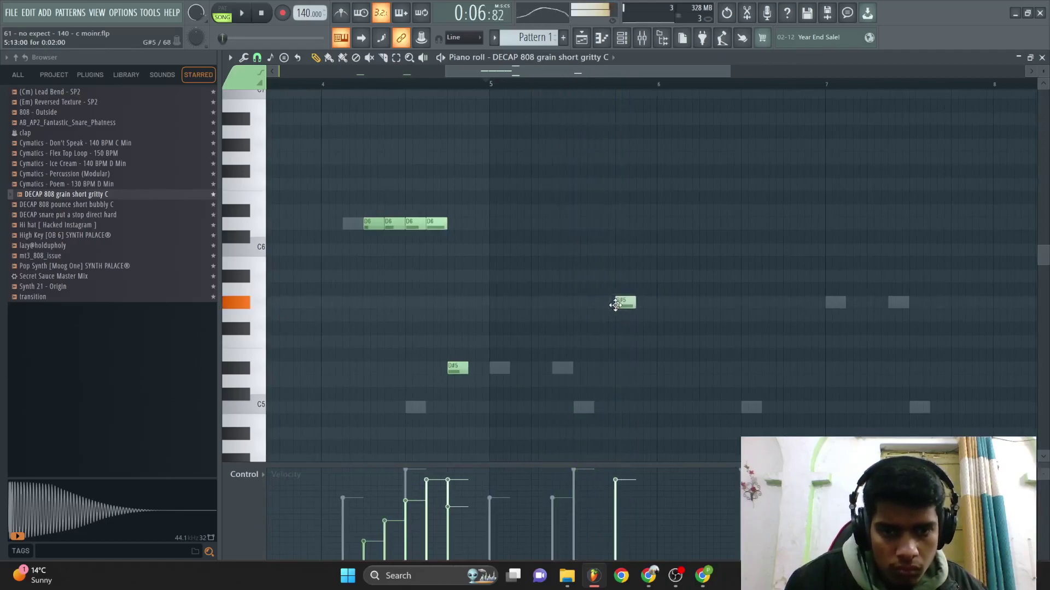
{"action": "key", "text": "space"}
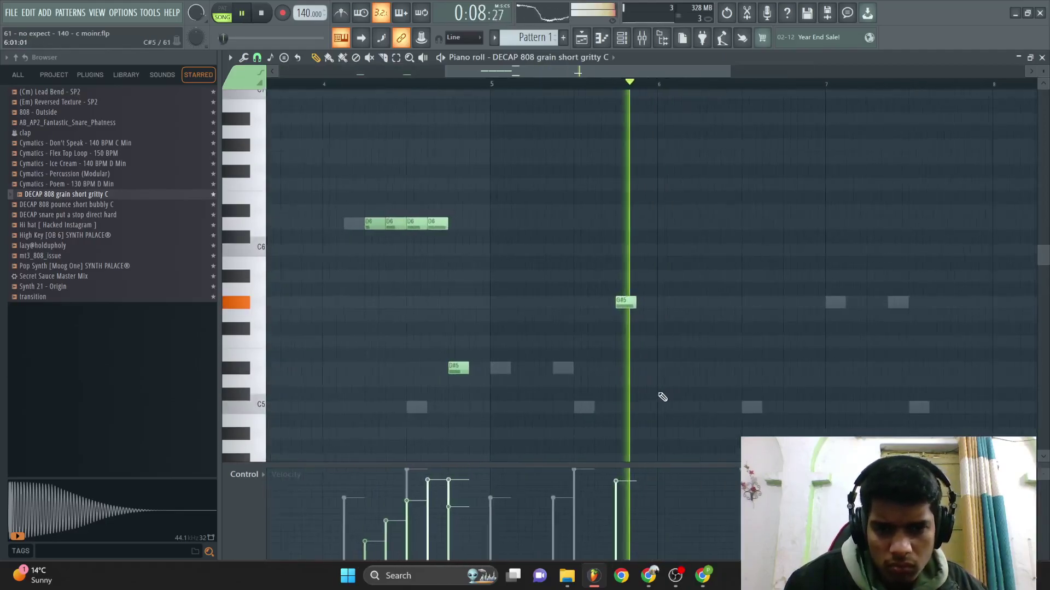
- Place a G#5 note in the DECAP grain 808 at 6:15, ending at bar 7, and play back the section
{"action": "scroll", "coordinate": [692, 379], "scroll_direction": "up", "scroll_amount": 1, "text": "ctrl"}
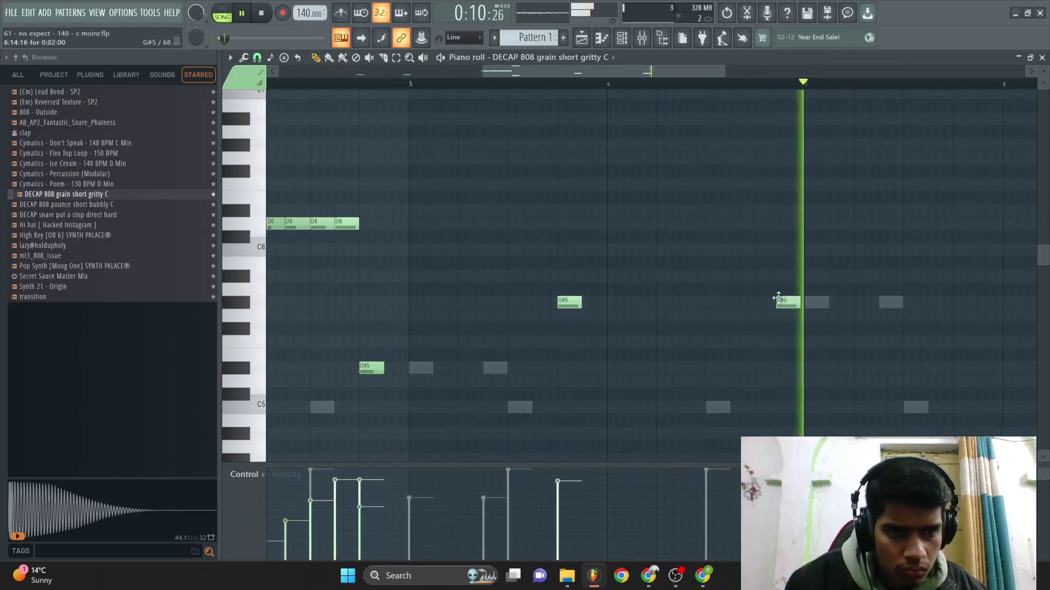
{"action": "key", "text": "space"}
{"action": "scroll", "coordinate": [782, 282], "scroll_direction": "down", "scroll_amount": 2, "text": "ctrl"}
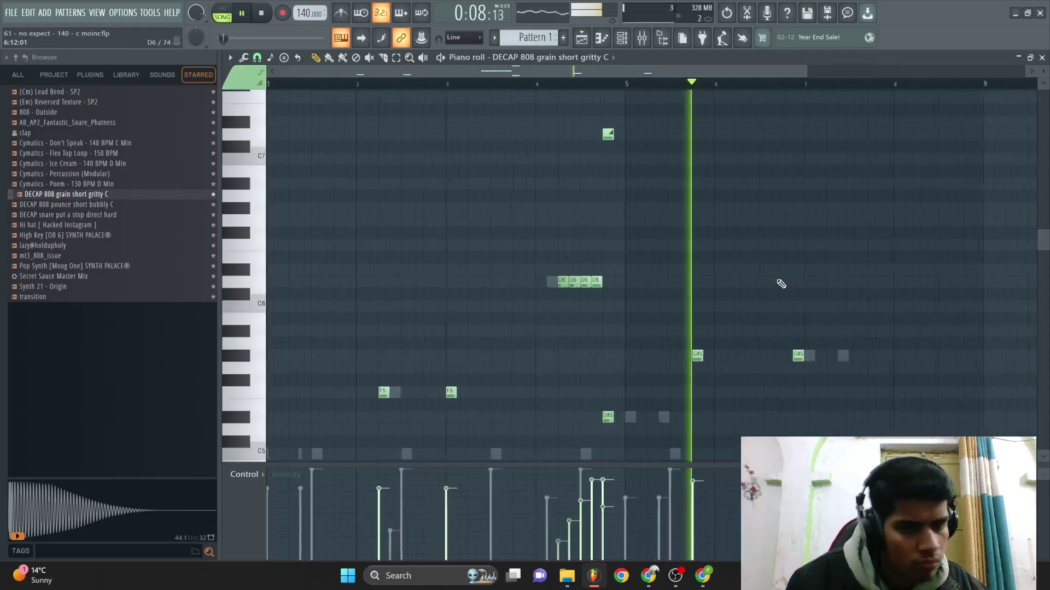
{"action": "scroll", "coordinate": [569, 369], "scroll_direction": "up", "scroll_amount": 3, "text": "ctrl"}
{"action": "scroll", "coordinate": [628, 367], "scroll_direction": "down", "scroll_amount": 2, "text": "ctrl"}
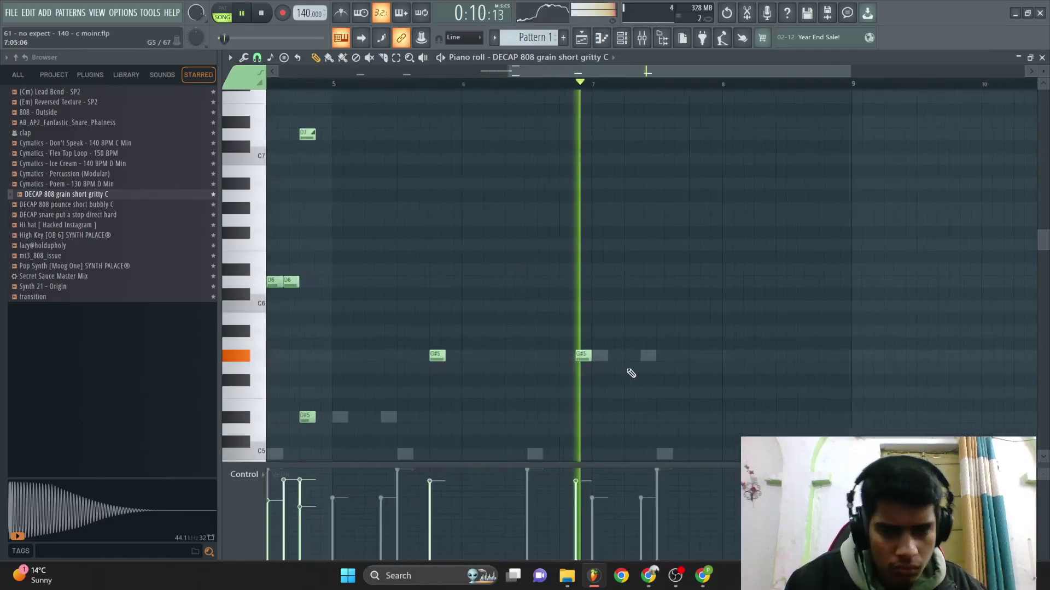
- Fill the DECAP grain 808's bar 8 with G#5 notes at 8:01 and 8:07 and D#6 notes at 8:13 and 8:15, and play it back
{"action": "scroll", "coordinate": [704, 371], "scroll_direction": "up", "scroll_amount": 1, "text": "ctrl"}
{"action": "left_click", "coordinate": [773, 357]}
{"action": "left_click", "coordinate": [835, 356]}
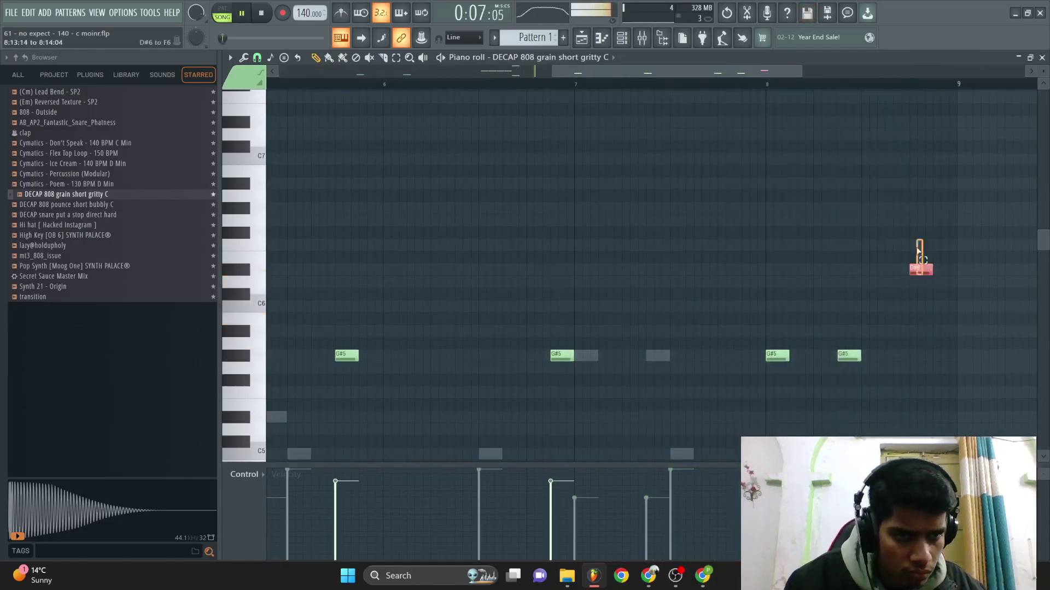
{"action": "scroll", "coordinate": [780, 135], "scroll_direction": "down", "scroll_amount": 3, "text": "ctrl"}
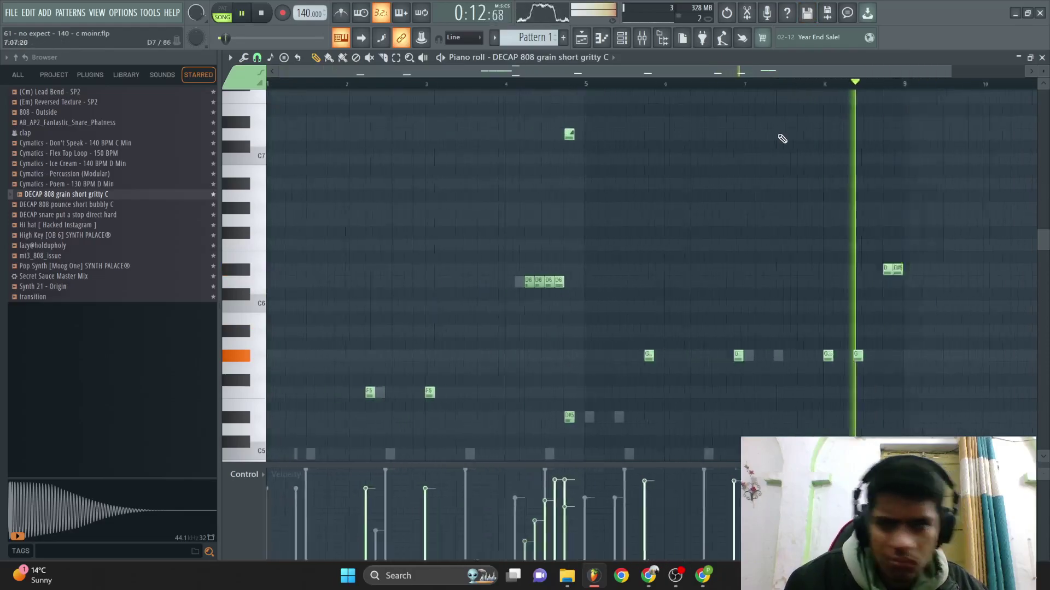
{"action": "scroll", "coordinate": [782, 147], "scroll_direction": "up", "scroll_amount": 2, "text": "ctrl"}
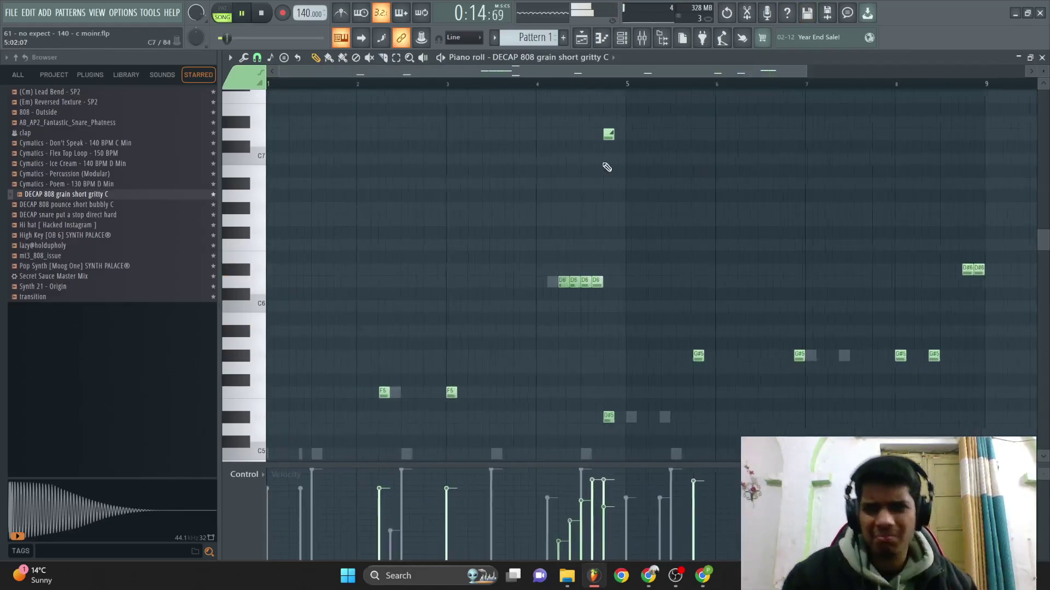
{"action": "scroll", "coordinate": [706, 213], "scroll_direction": "up", "scroll_amount": 1, "text": "ctrl"}
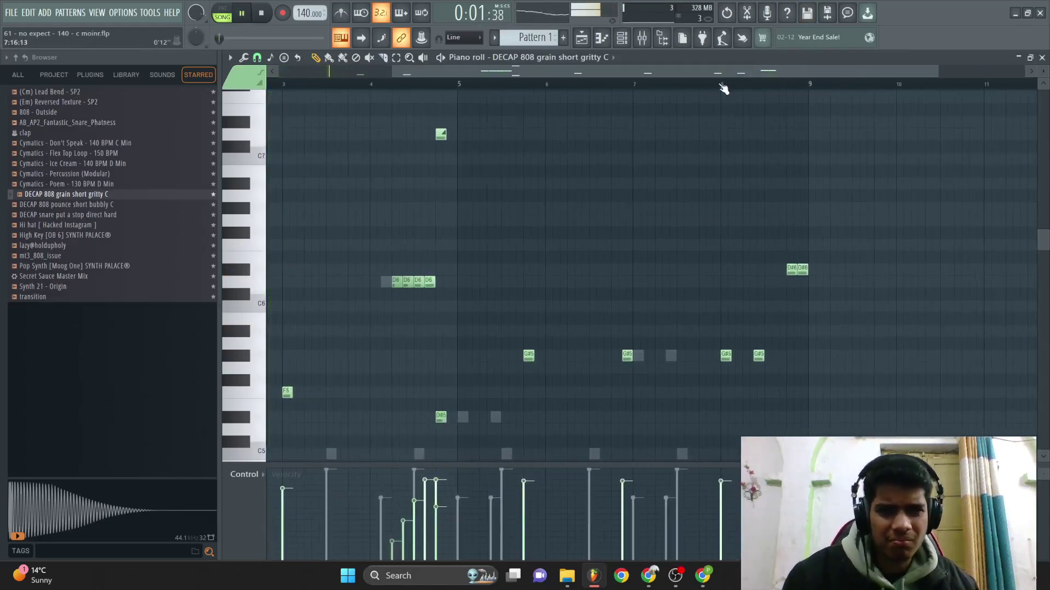
{"action": "key", "text": "space"}
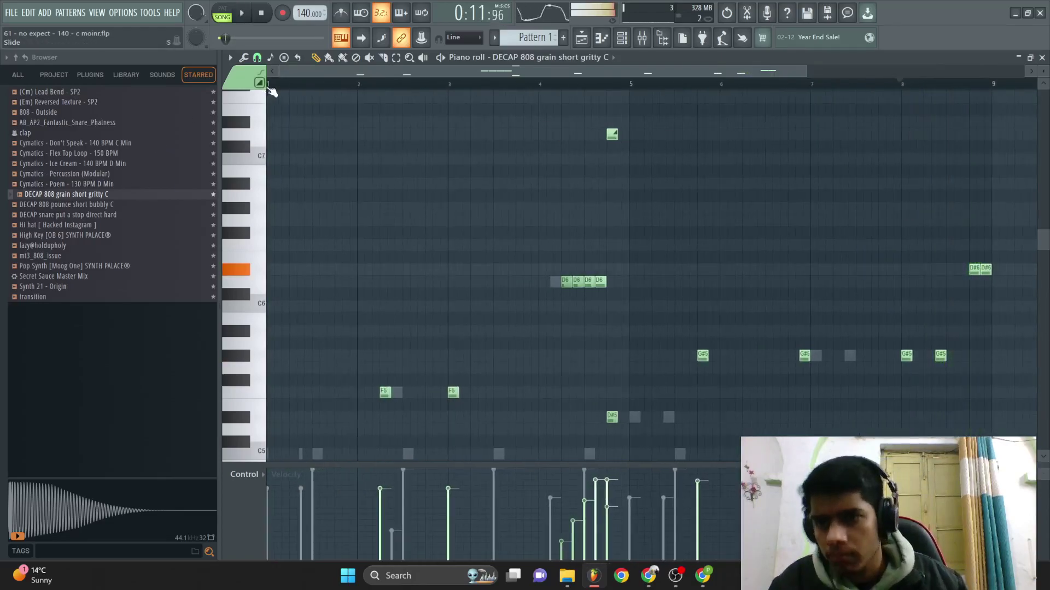
- Add the DECAP snare put a stop direct hard sample as a new channel and place a hit on step 19
{"action": "key", "text": "space"}
{"action": "left_click", "coordinate": [91, 215]}
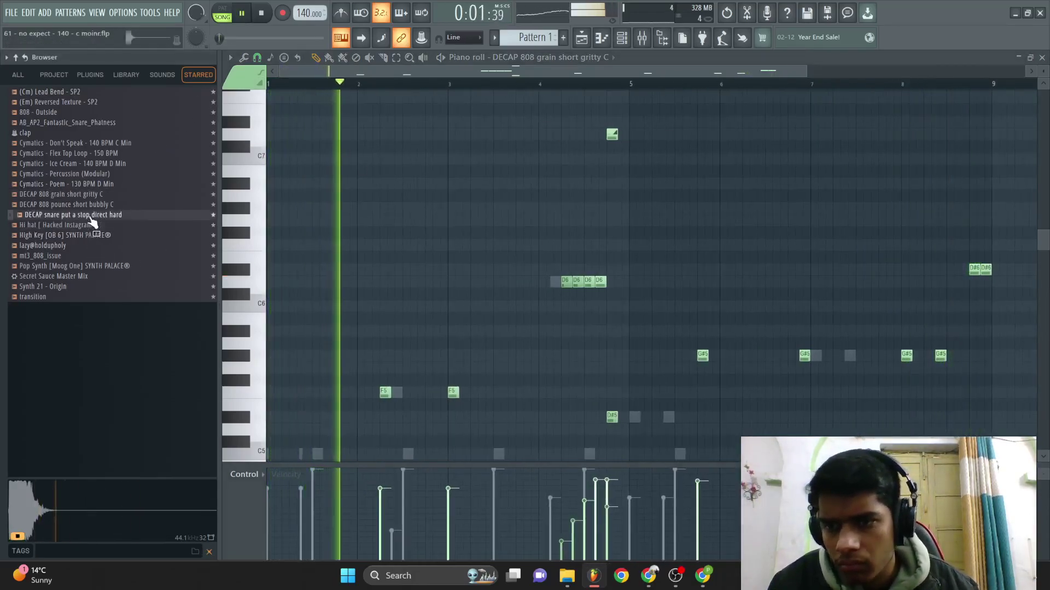
{"action": "key", "text": "F6"}
{"action": "left_click_drag", "start_coordinate": [394, 255], "coordinate": [395, 254]}
{"action": "key", "text": "space"}
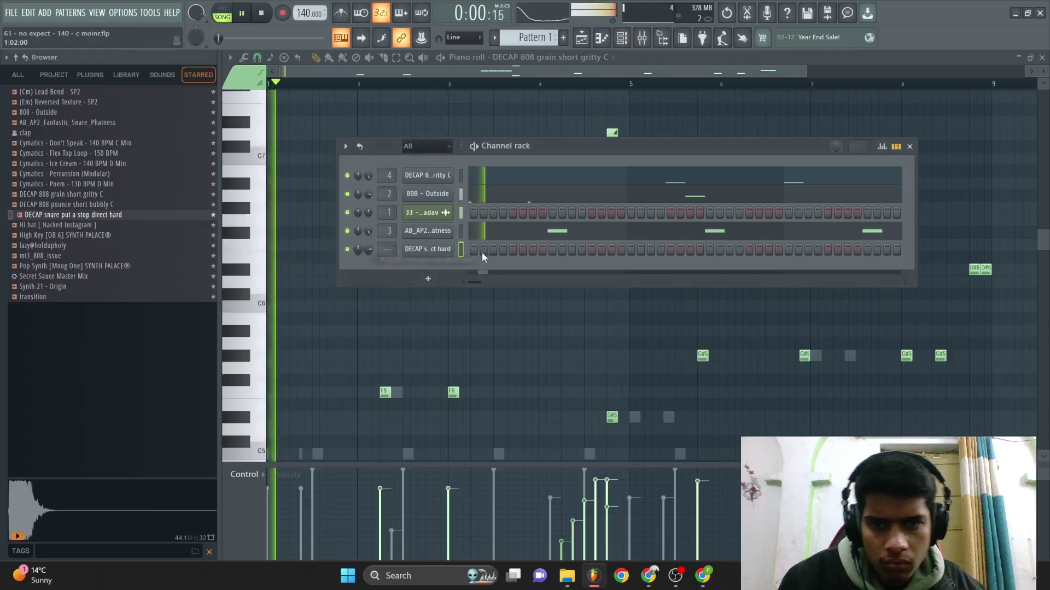
{"action": "left_click", "coordinate": [650, 249]}
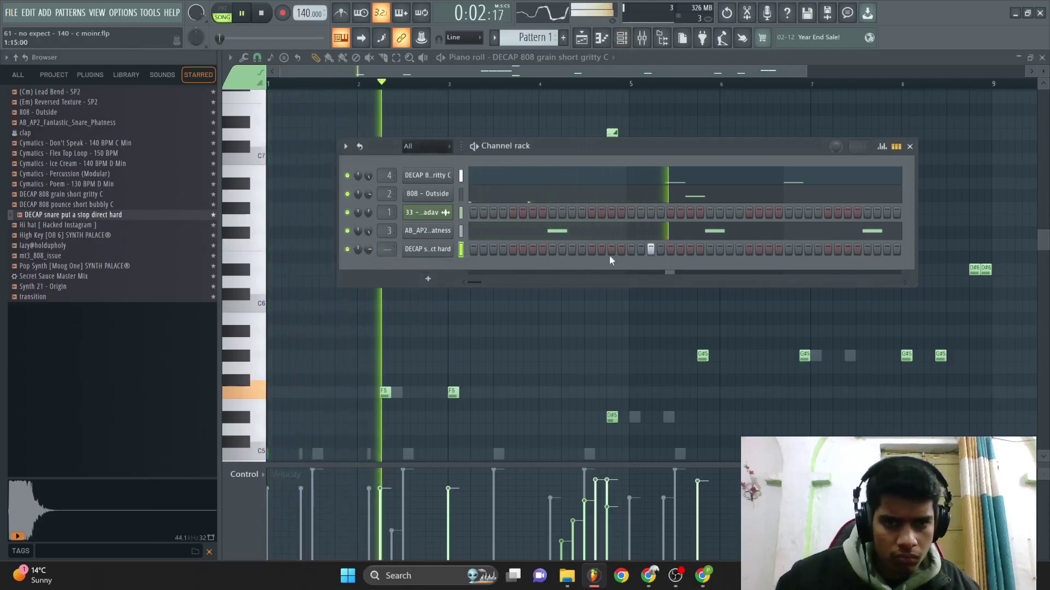
- Route the new DECAP snare channel to a free mixer track and open its notes in the piano roll
{"action": "key", "text": "ctrl+l"}
{"action": "right_click", "coordinate": [432, 249]}
{"action": "right_click", "coordinate": [431, 249]}
{"action": "left_click", "coordinate": [475, 247]}
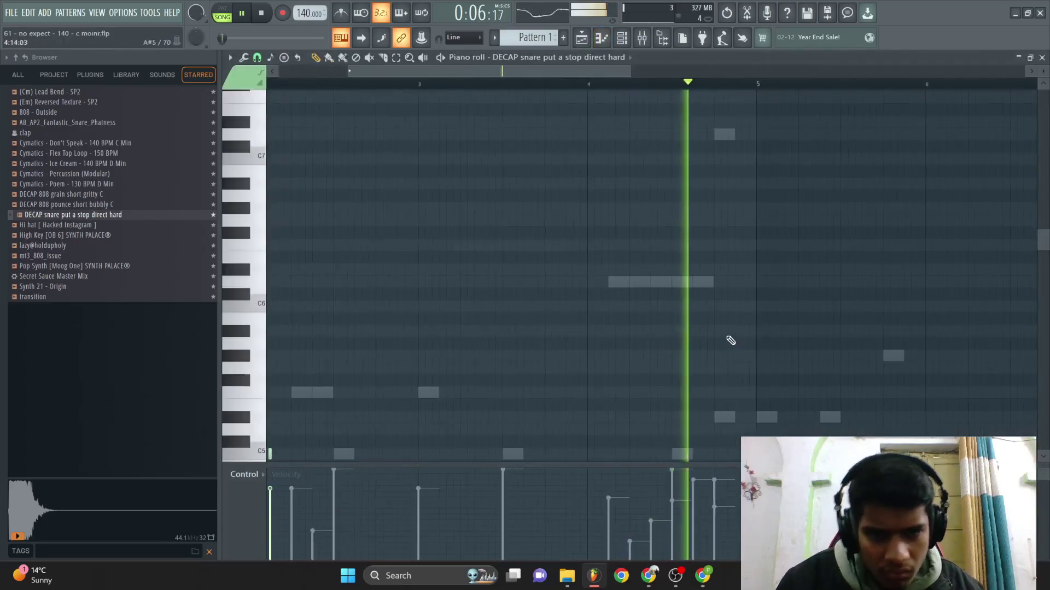
- Place a DECAP snare roll of C5 notes at 3:05, 3:06 and 3:07, lower their velocities progressively, and listen
{"action": "scroll", "coordinate": [719, 335], "scroll_direction": "down", "scroll_amount": 5}
{"action": "scroll", "coordinate": [475, 307], "scroll_direction": "up", "scroll_amount": 2, "text": "ctrl"}
{"action": "key", "text": "space"}
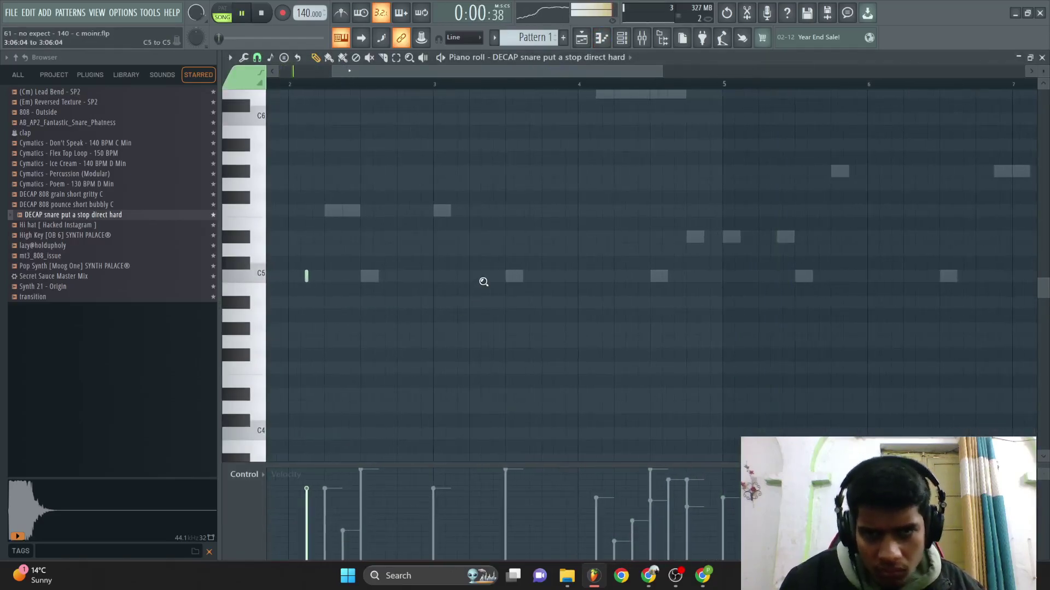
{"action": "scroll", "coordinate": [510, 304], "scroll_direction": "up", "scroll_amount": 3, "text": "ctrl"}
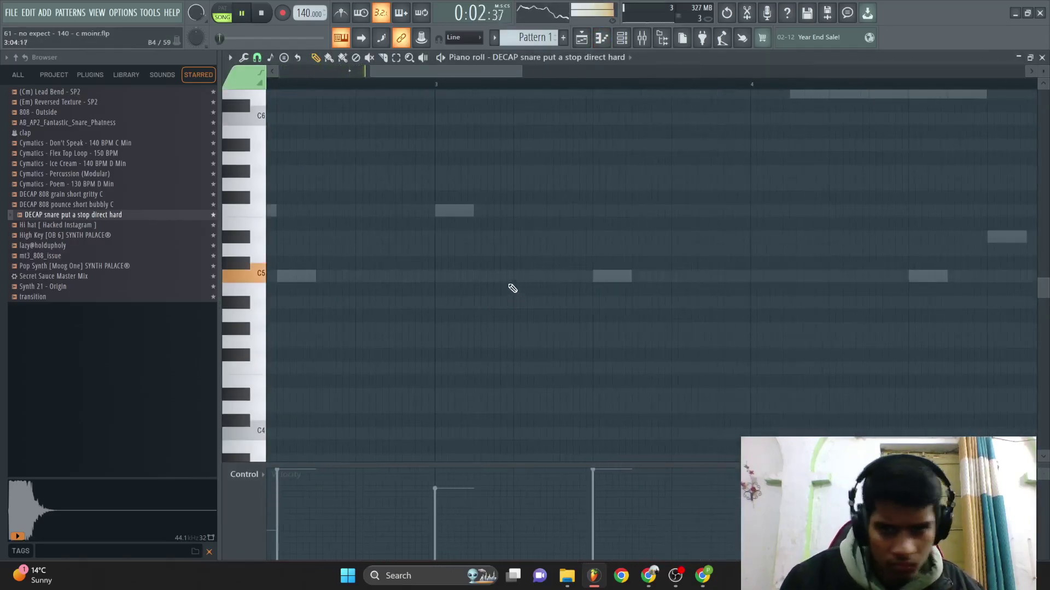
{"action": "left_click", "coordinate": [520, 276]}
{"action": "left_click", "coordinate": [557, 275]}
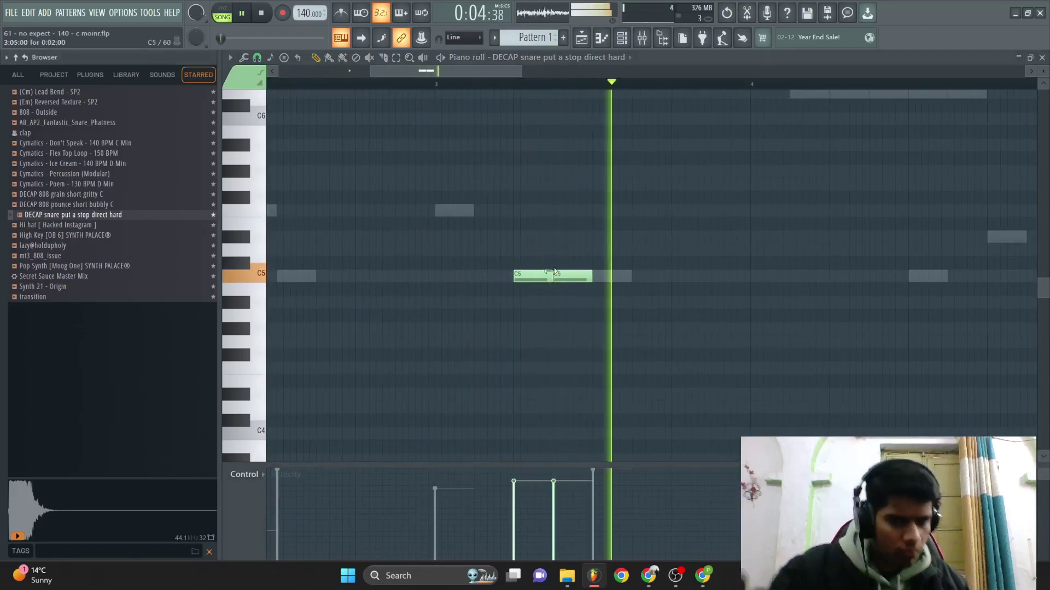
{"action": "left_click_drag", "start_coordinate": [572, 530], "coordinate": [514, 497]}
{"action": "key", "text": "space"}
{"action": "key", "text": "space"}
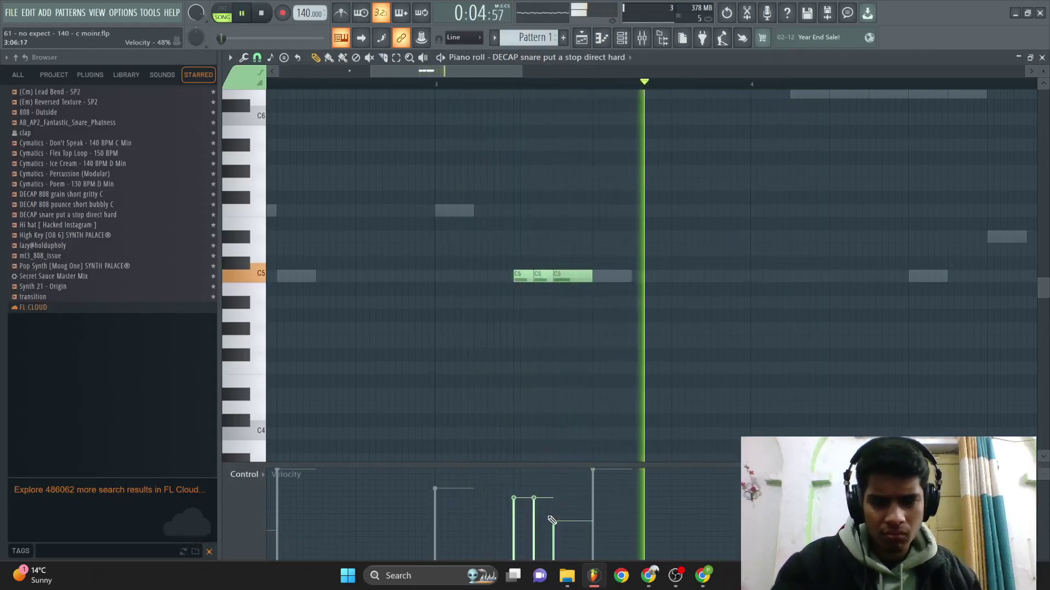
{"action": "key", "text": "space"}
- Replace the snare roll's last two notes with a single one-step C5 note at 3:07 and lower its velocity
{"action": "scroll", "coordinate": [533, 459], "scroll_direction": "down", "scroll_amount": 3}
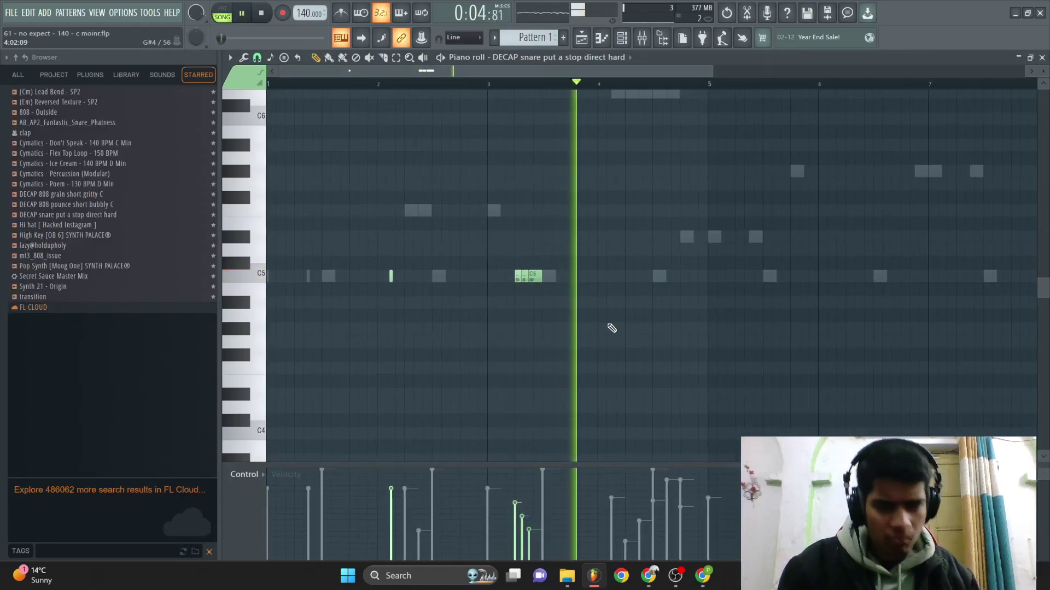
{"action": "right_click", "coordinate": [535, 276]}
{"action": "right_click", "coordinate": [525, 276]}
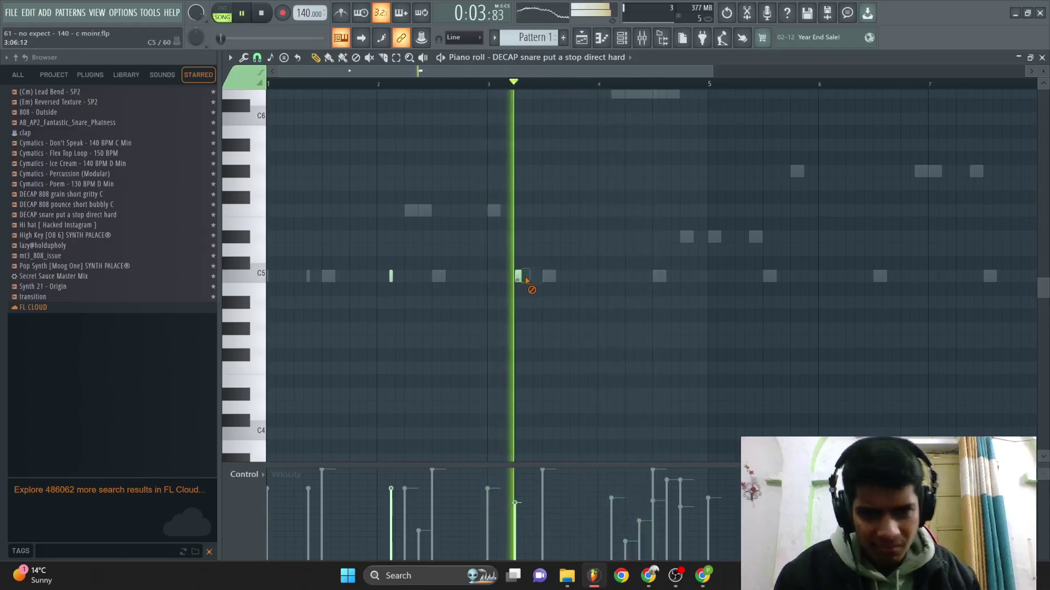
{"action": "scroll", "coordinate": [529, 282], "scroll_direction": "up", "scroll_amount": 2}
{"action": "left_click", "coordinate": [531, 277]}
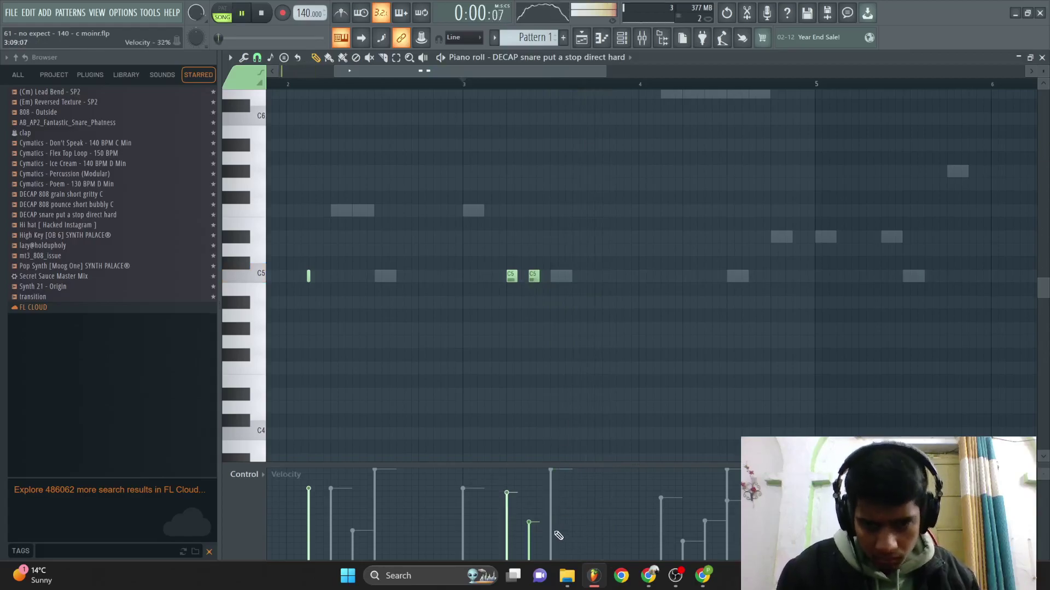
- Play back the snare pattern and copy the two C5 notes of bar 3 to start at 3:09
{"action": "scroll", "coordinate": [555, 352], "scroll_direction": "down", "scroll_amount": 3}
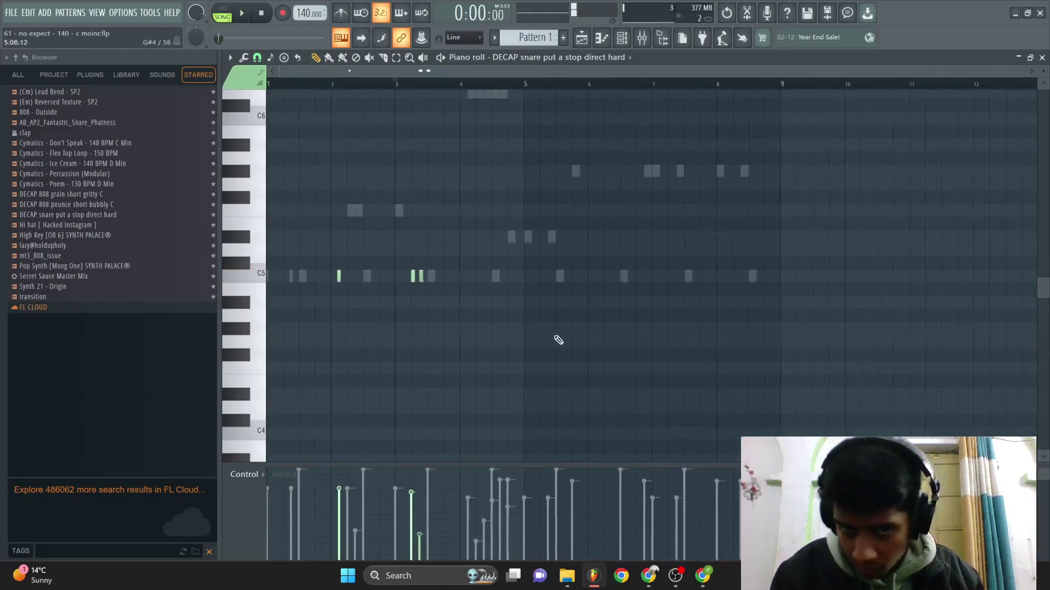
{"action": "key", "text": "space"}
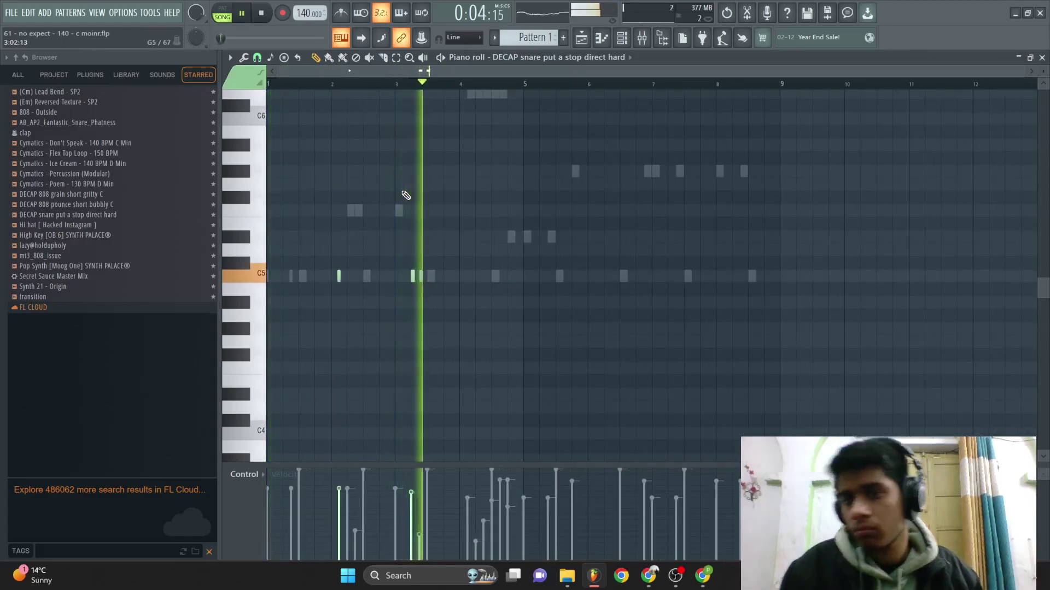
{"action": "scroll", "coordinate": [380, 241], "scroll_direction": "up", "scroll_amount": 2}
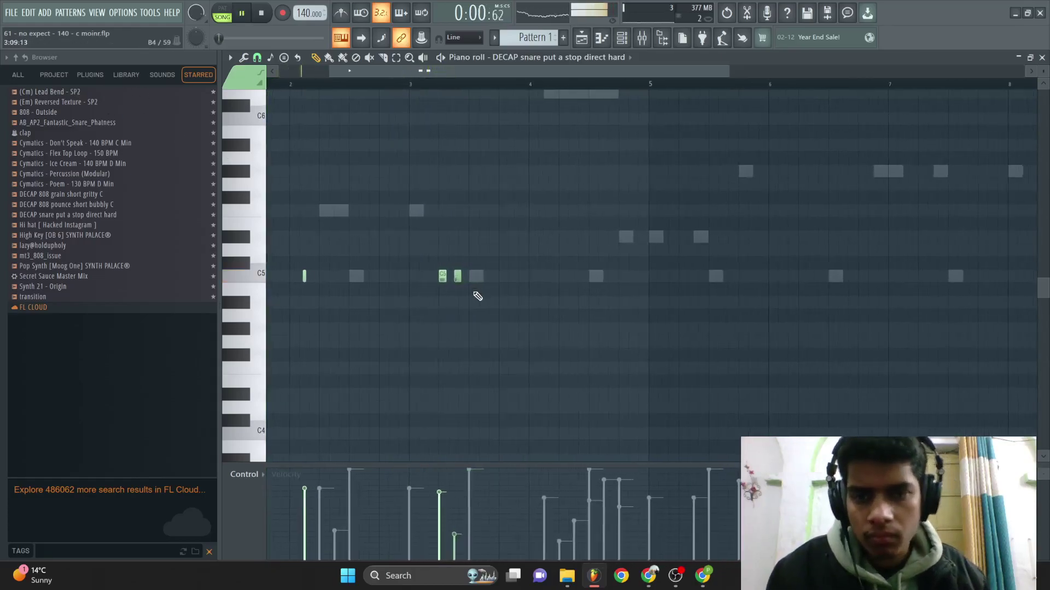
{"action": "left_click_drag", "start_coordinate": [443, 279], "coordinate": [474, 282]}
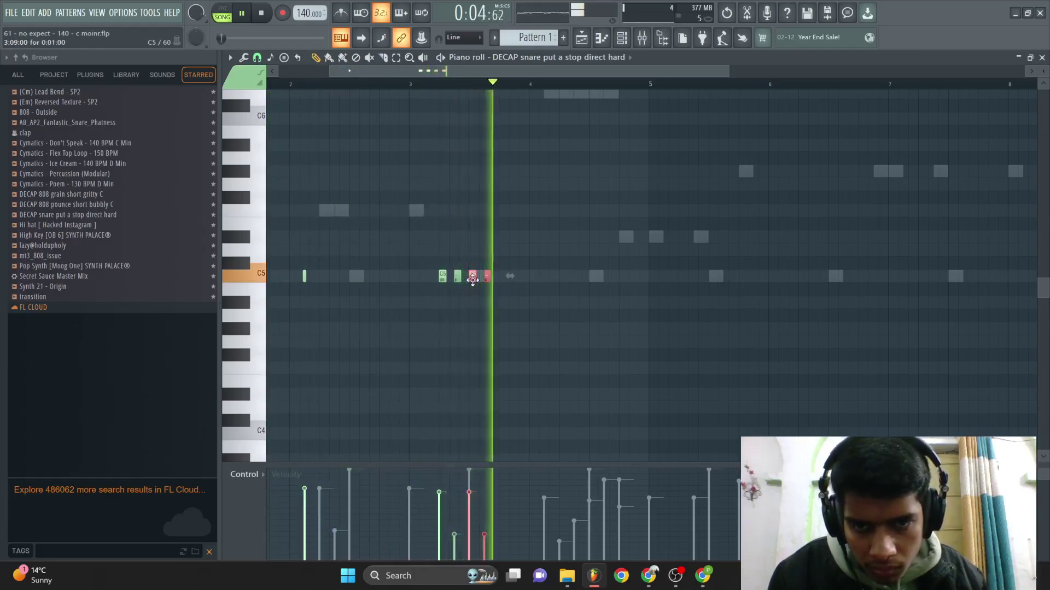
- Delete the copied C5 snare note at 3:09 and play back the pattern
{"action": "left_click", "coordinate": [475, 282]}
{"action": "key", "text": "space"}
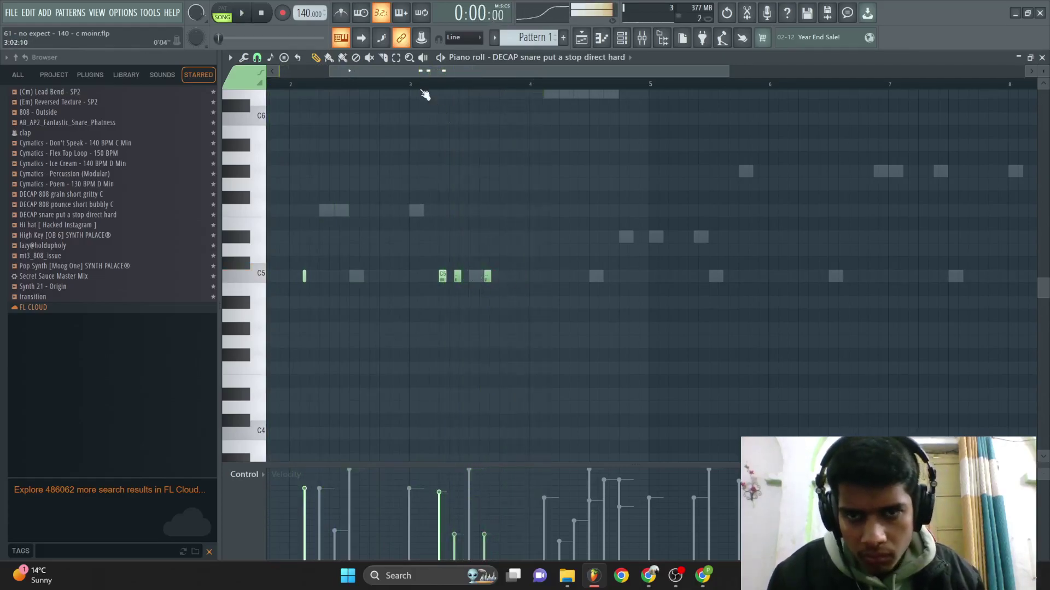
{"action": "key", "text": "space"}
- Audition the starred samples one after another and show the channel rack during playback
{"action": "left_click", "coordinate": [106, 175]}
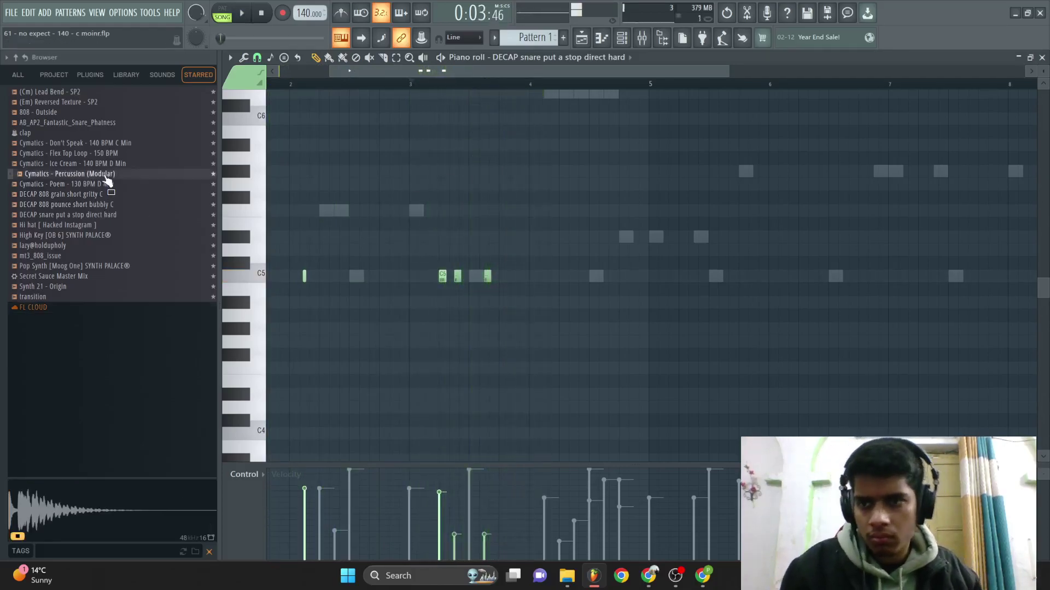
{"action": "key", "text": "F6"}
{"action": "left_click", "coordinate": [105, 205]}
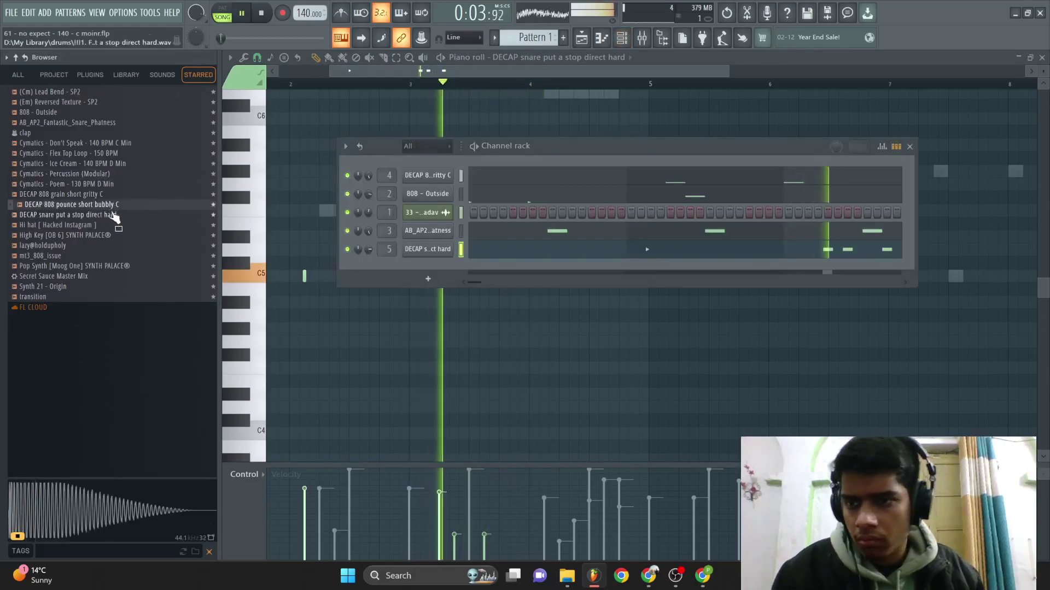
{"action": "left_click", "coordinate": [116, 226]}
{"action": "left_click", "coordinate": [117, 235]}
{"action": "left_click", "coordinate": [117, 256]}
{"action": "left_click", "coordinate": [117, 265]}
- Browse the full sound library, then show the playlist and play the arrangement
{"action": "left_click", "coordinate": [22, 77]}
{"action": "key", "text": "space"}
{"action": "left_click", "coordinate": [54, 235]}
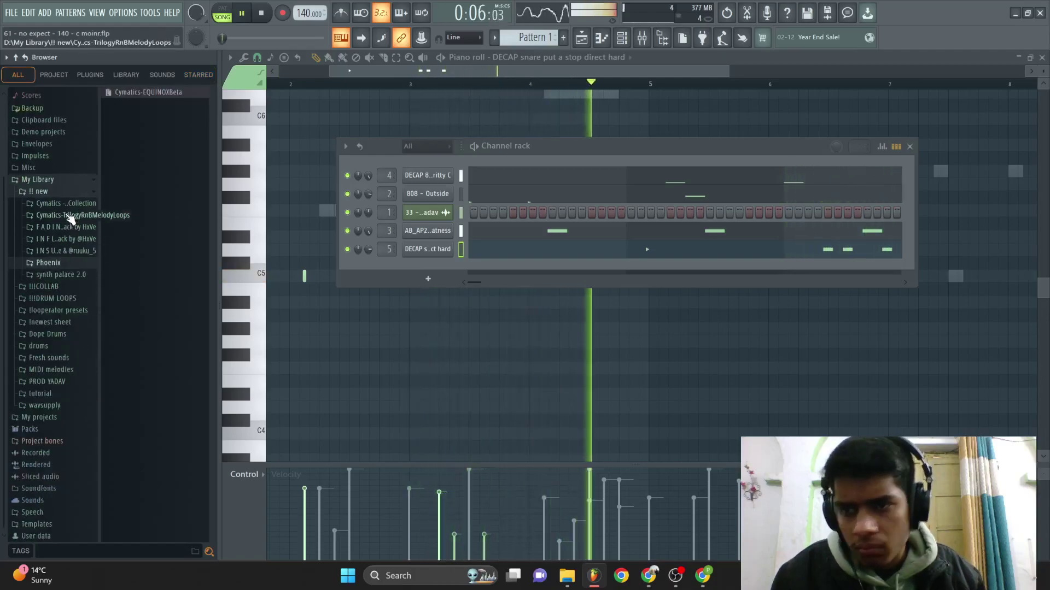
{"action": "left_click", "coordinate": [583, 38]}
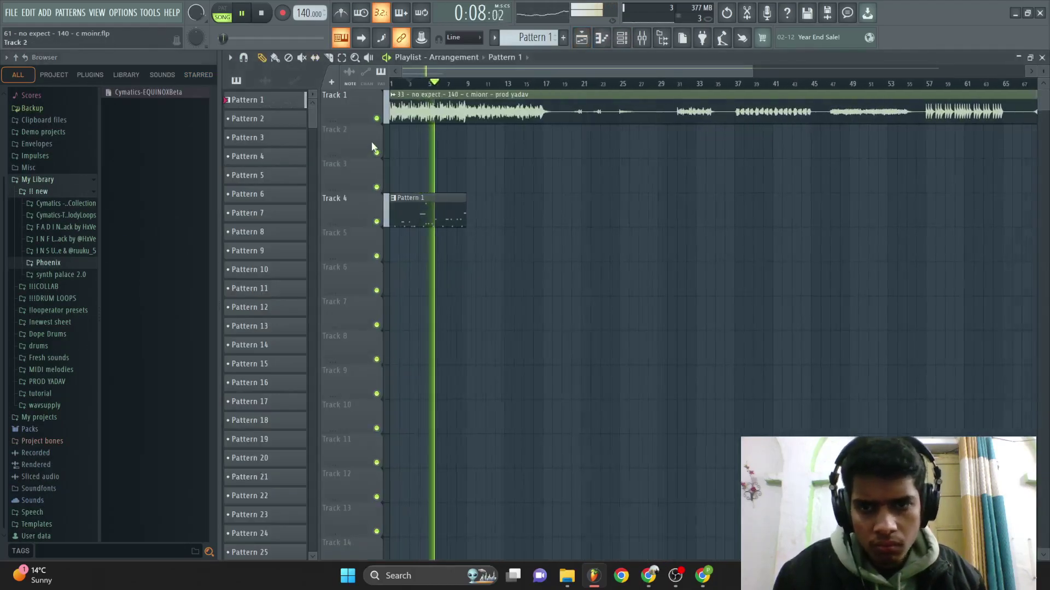
{"action": "key", "text": "space"}
{"action": "key", "text": "space"}
{"action": "scroll", "coordinate": [412, 173], "scroll_direction": "up", "scroll_amount": 3}
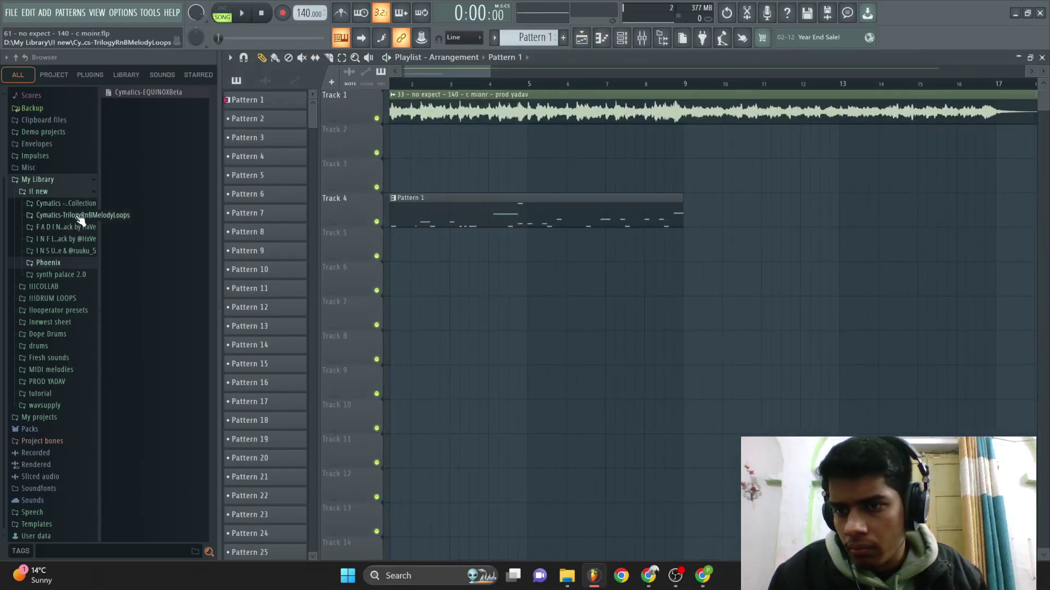
- Place the Henny Drum Loop - 140 BPM Percussion stem from the Banshee drum loop collection at the start of playlist Track 6
{"action": "left_click", "coordinate": [65, 299]}
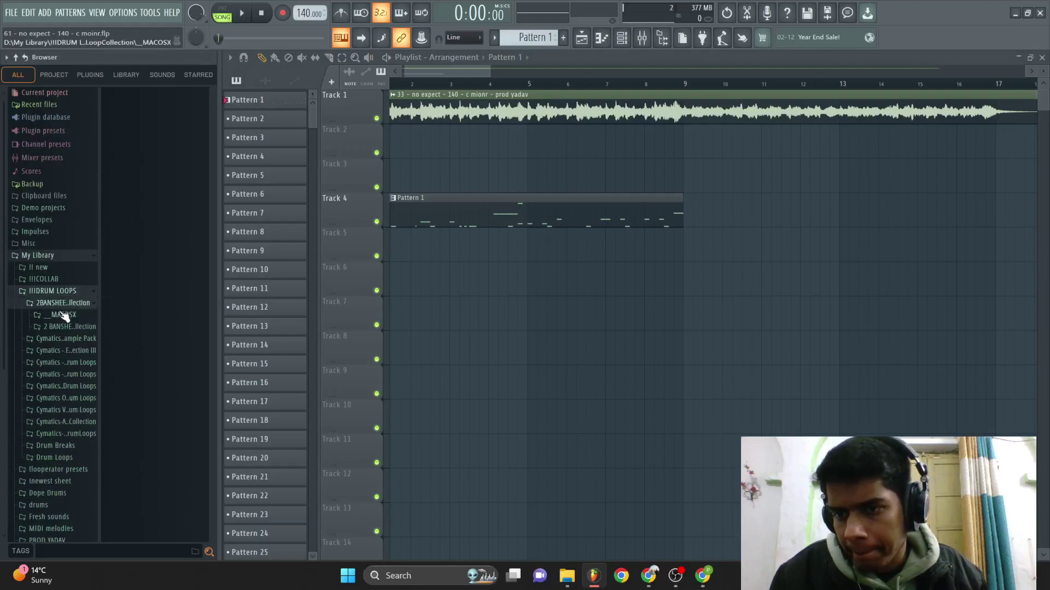
{"action": "left_click", "coordinate": [71, 328]}
{"action": "left_click", "coordinate": [152, 326]}
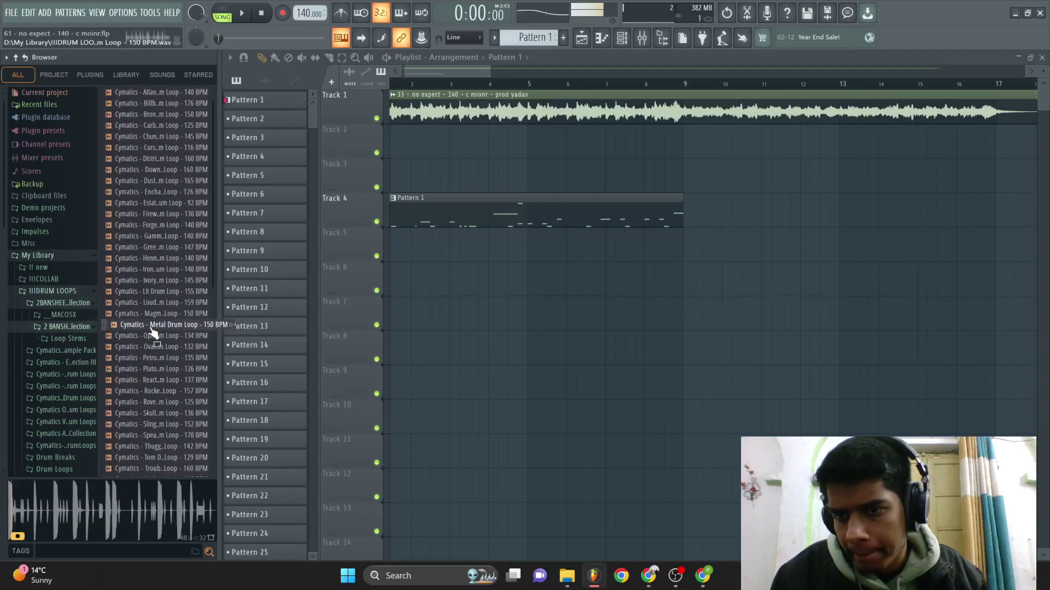
{"action": "left_click", "coordinate": [68, 341]}
{"action": "left_click", "coordinate": [76, 358]}
{"action": "left_click", "coordinate": [164, 125]}
{"action": "left_click", "coordinate": [175, 148]}
{"action": "left_click_drag", "start_coordinate": [175, 148], "coordinate": [481, 276]}
- Listen to the Henny percussion clip with the beat and try out its placement in the playlist
{"action": "key", "text": "space"}
{"action": "scroll", "coordinate": [482, 278], "scroll_direction": "up", "scroll_amount": 2}
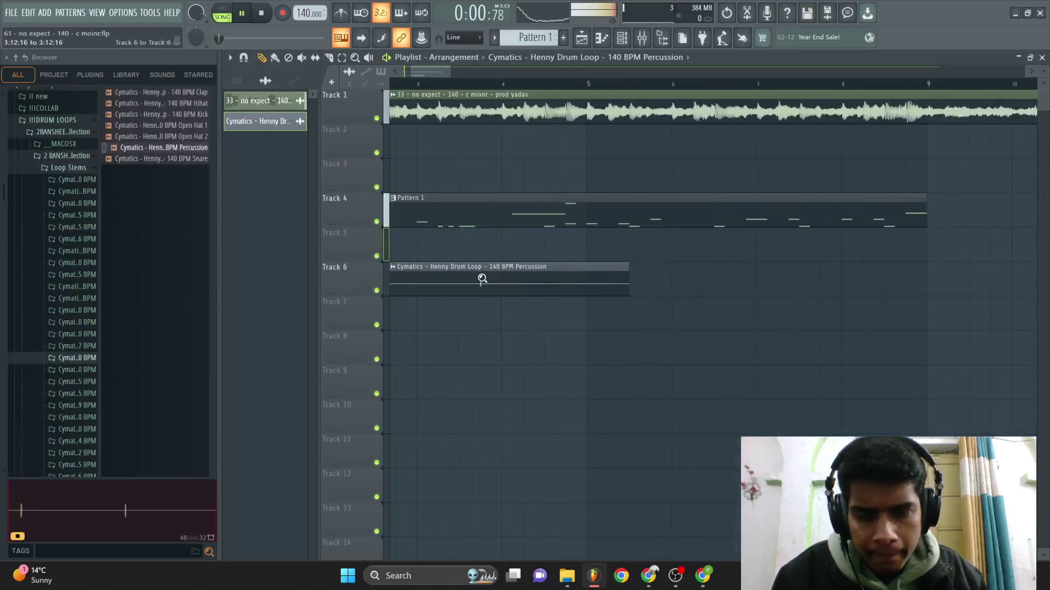
{"action": "scroll", "coordinate": [401, 307], "scroll_direction": "down", "scroll_amount": 3}
{"action": "scroll", "coordinate": [401, 307], "scroll_direction": "up", "scroll_amount": 2}
{"action": "scroll", "coordinate": [453, 328], "scroll_direction": "down", "scroll_amount": 2}
{"action": "key", "text": "space"}
{"action": "key", "text": "space"}
{"action": "left_click_drag", "start_coordinate": [453, 328], "coordinate": [428, 246]}
{"action": "double_click", "coordinate": [472, 319]}
{"action": "key", "text": "Escape"}
{"action": "scroll", "coordinate": [734, 300], "scroll_direction": "down", "scroll_amount": 3}
{"action": "scroll", "coordinate": [492, 328], "scroll_direction": "up", "scroll_amount": 3}
{"action": "key", "text": "ctrl+b"}
- Place the Downtown Drum Loop - 160 BPM Percussion 1 stem at the start of playlist Track 5 instead
{"action": "left_click", "coordinate": [71, 265]}
{"action": "key", "text": "space"}
{"action": "left_click_drag", "start_coordinate": [151, 125], "coordinate": [469, 275]}
{"action": "left_click_drag", "start_coordinate": [574, 222], "coordinate": [434, 290]}
{"action": "right_click", "coordinate": [459, 304]}
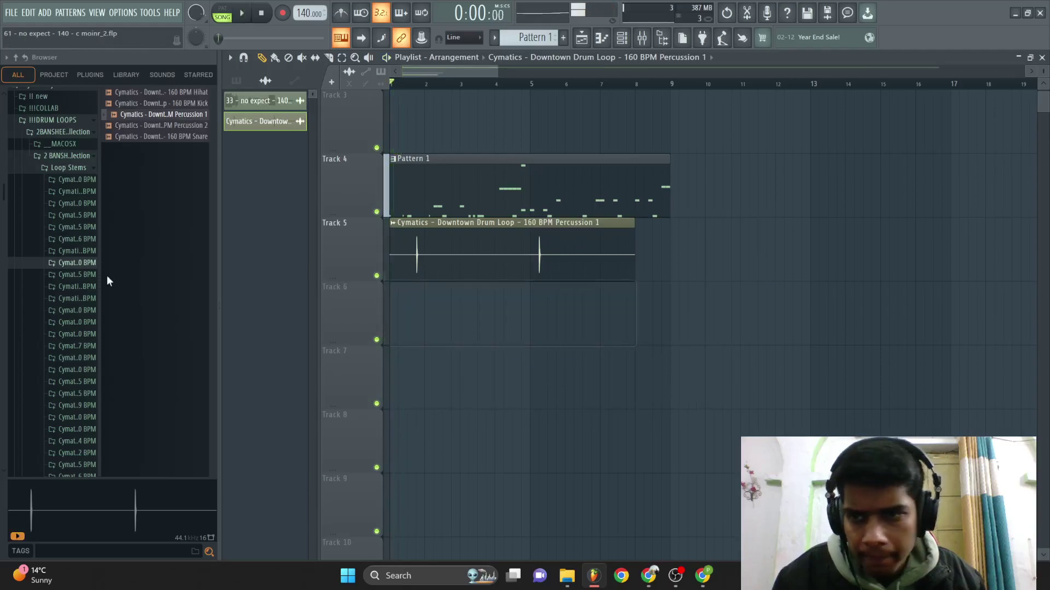
- Place the Firework Drum Loop - 130 BPM Open Hat stem at the start of Track 6 and listen to it
{"action": "left_click", "coordinate": [77, 310]}
{"action": "left_click_drag", "start_coordinate": [170, 121], "coordinate": [459, 314]}
{"action": "double_click", "coordinate": [459, 314]}
{"action": "left_click_drag", "start_coordinate": [487, 193], "coordinate": [544, 389]}
{"action": "scroll", "coordinate": [590, 347], "scroll_direction": "down", "scroll_amount": 3}
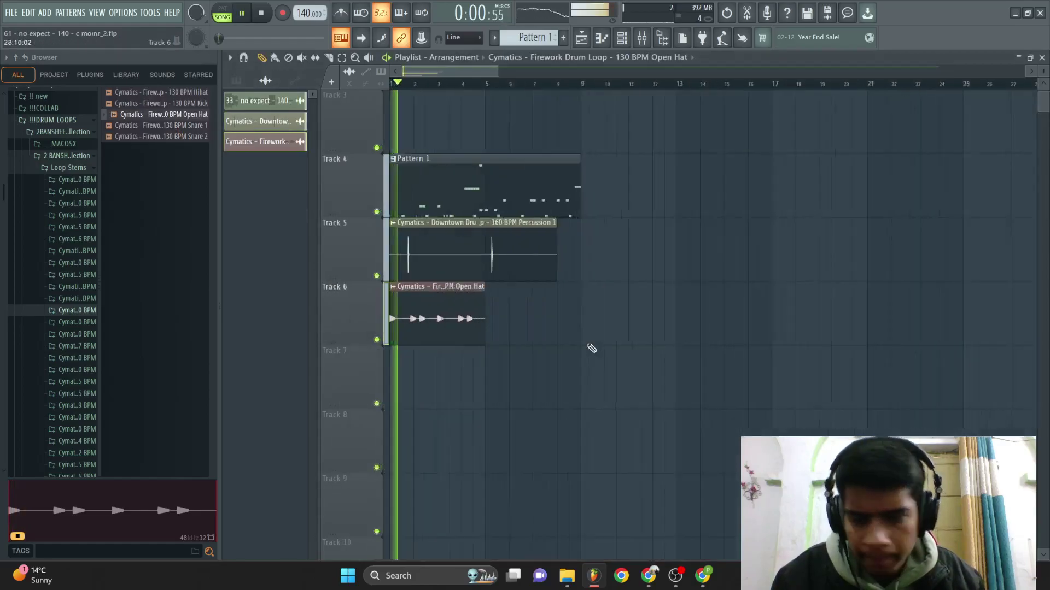
{"action": "scroll", "coordinate": [615, 357], "scroll_direction": "up", "scroll_amount": 2}
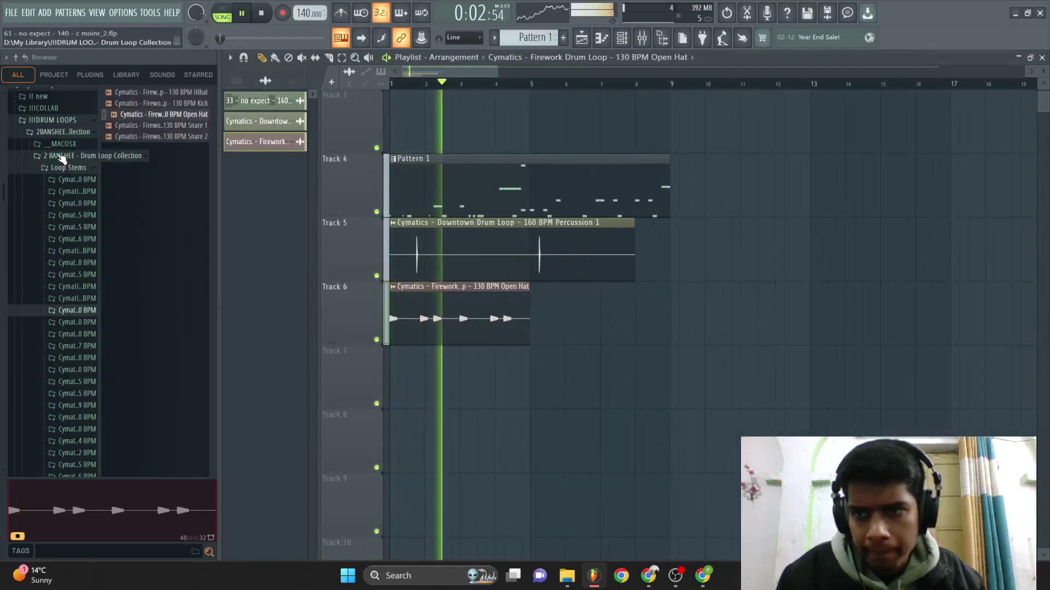
- Time-stretch the Firework open hat clip to end at bar 9 and slice it at bar 5
{"action": "double_click", "coordinate": [452, 331]}
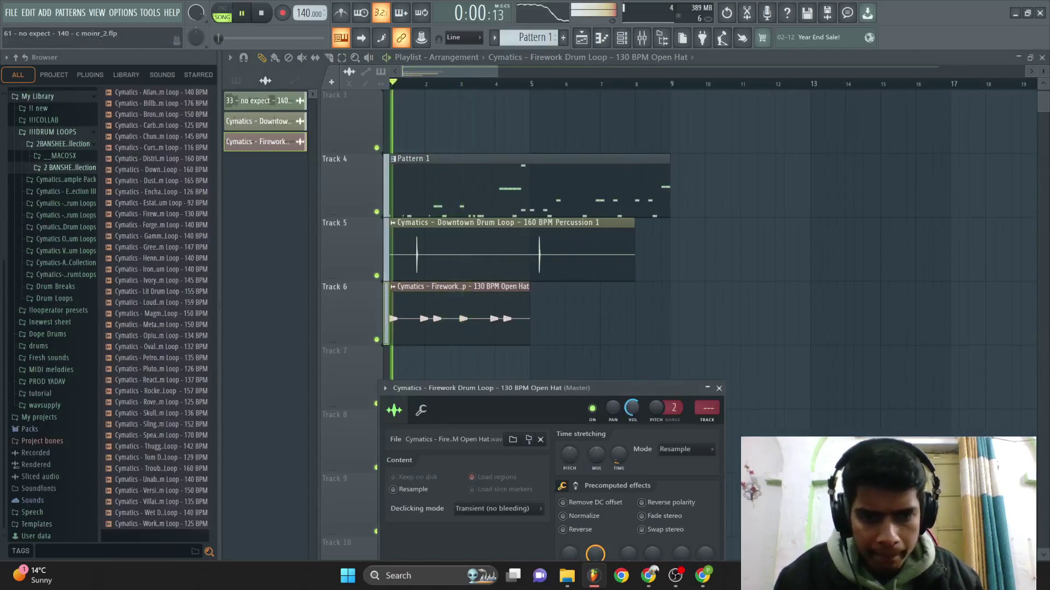
{"action": "left_click_drag", "start_coordinate": [530, 322], "coordinate": [645, 322]}
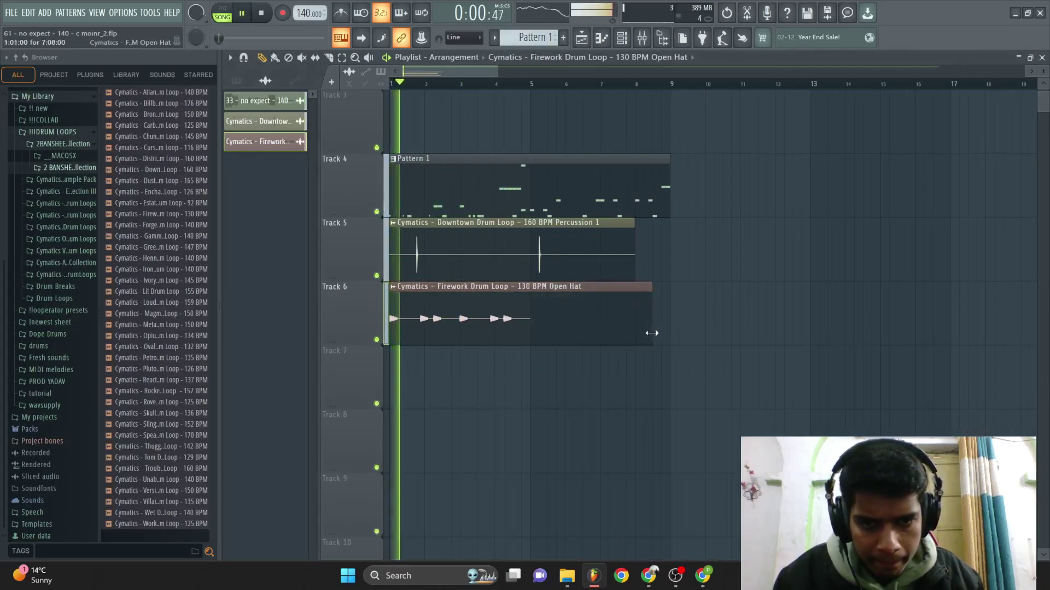
{"action": "key", "text": "ctrl+z"}
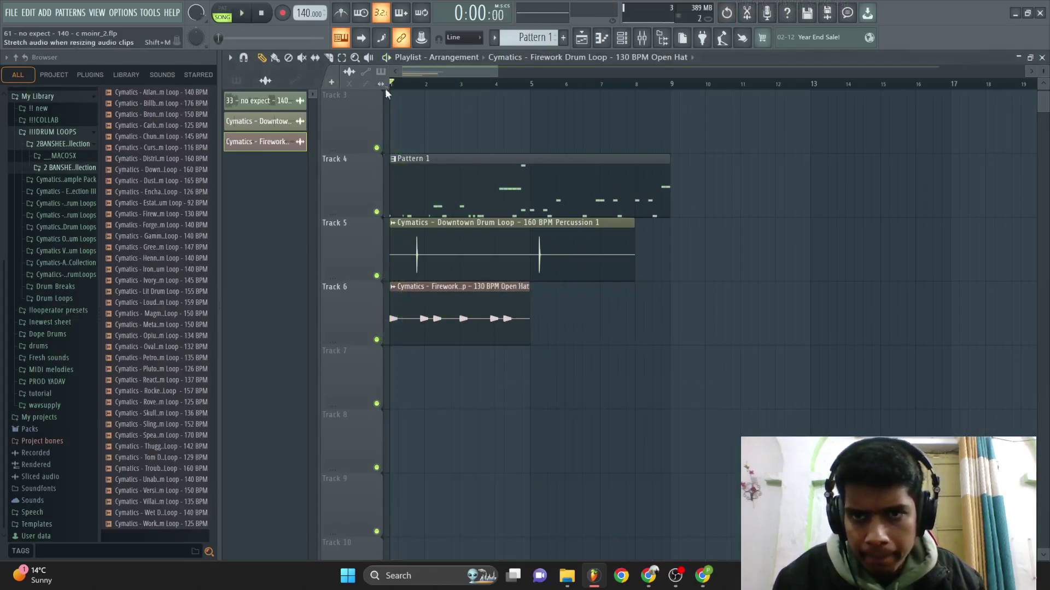
{"action": "left_click_drag", "start_coordinate": [530, 303], "coordinate": [627, 308]}
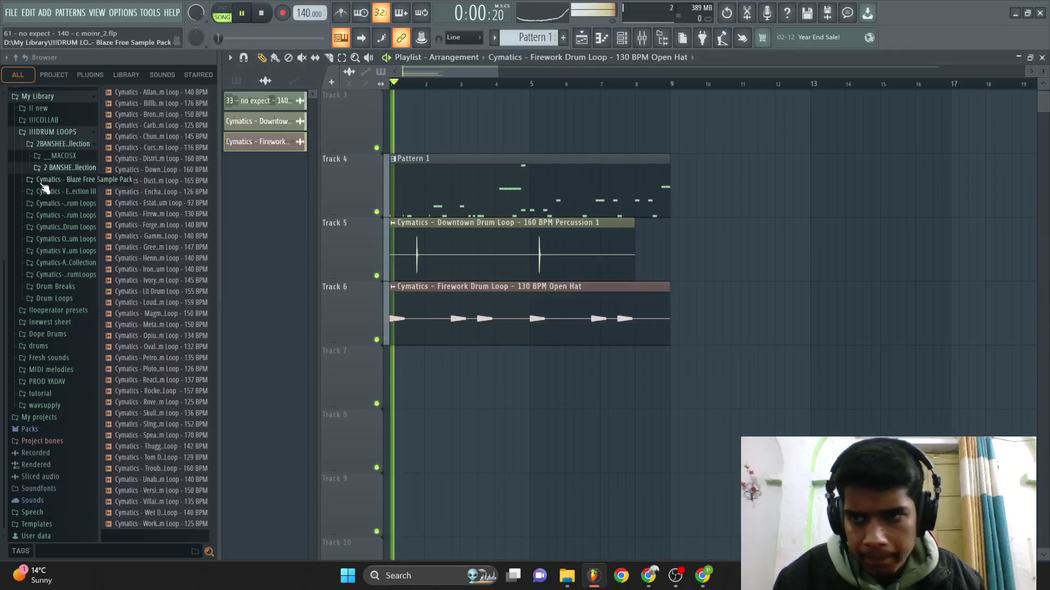
{"action": "left_click", "coordinate": [39, 108]}
{"action": "key", "text": "c"}
{"action": "left_click_drag", "start_coordinate": [534, 316], "coordinate": [538, 295]}
{"action": "key", "text": "p"}
- Route the Firework open hat to mixer track 6 and load ValhallaDelay in its second effect slot
{"action": "double_click", "coordinate": [611, 315]}
{"action": "key", "text": "F9"}
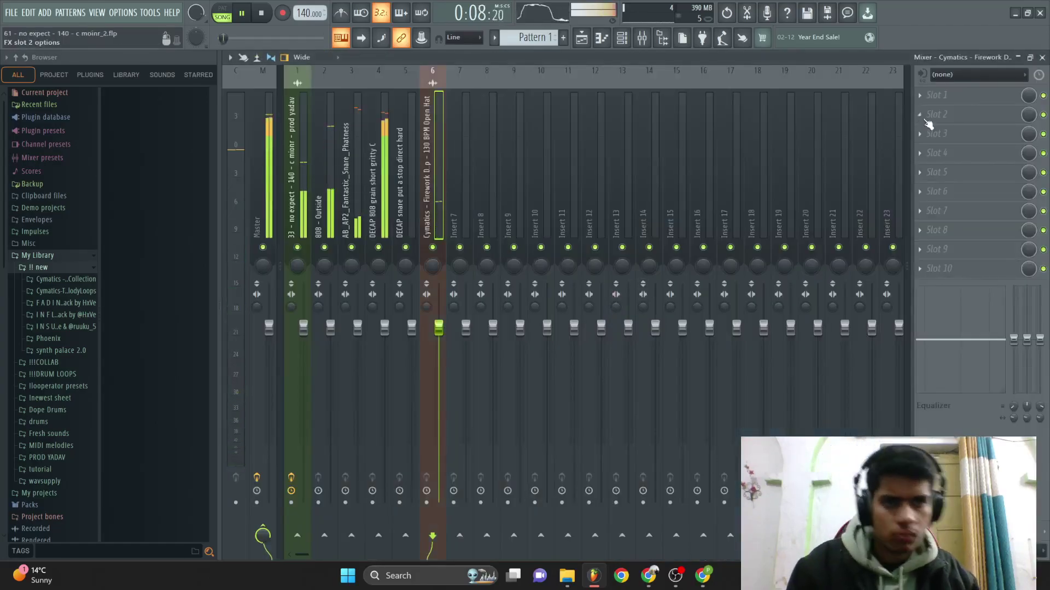
{"action": "left_click", "coordinate": [924, 121]}
{"action": "mouse_move", "coordinate": [935, 128]}
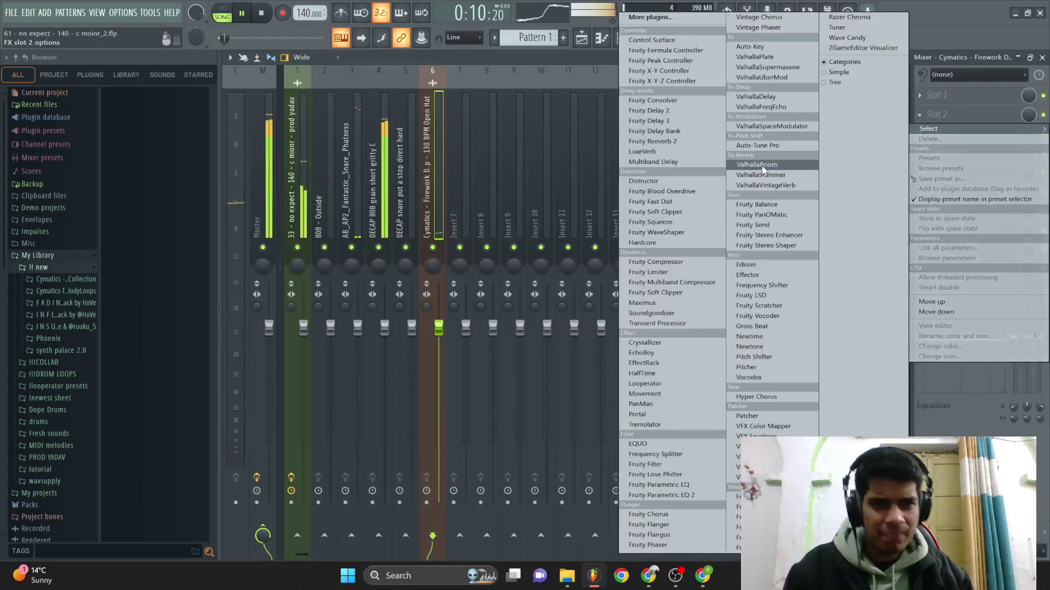
{"action": "left_click", "coordinate": [762, 98]}
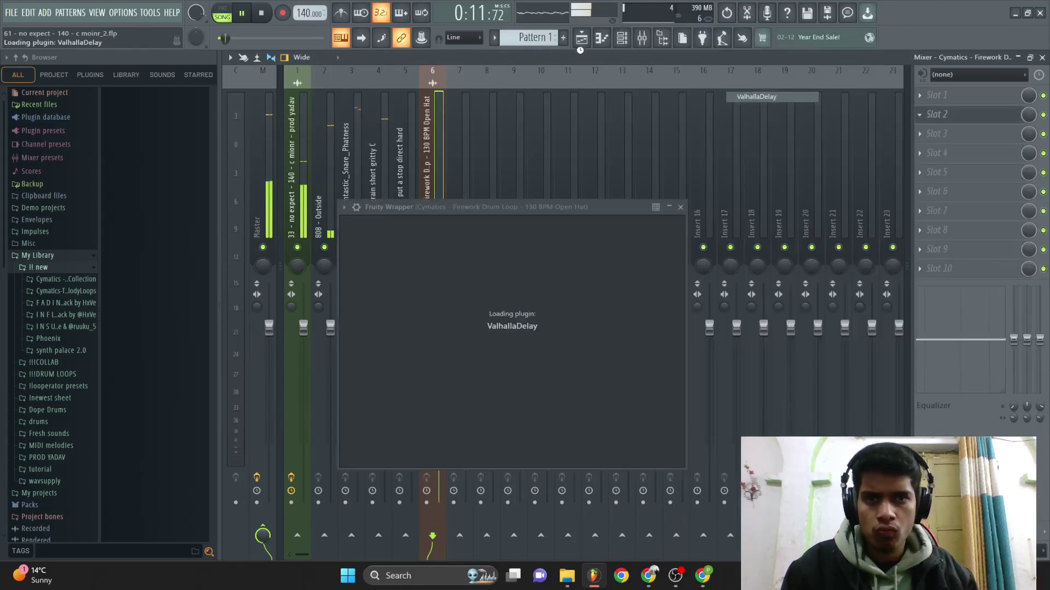
- Solo Track 6 in the playlist and listen to the open hat clips
{"action": "left_click", "coordinate": [581, 39]}
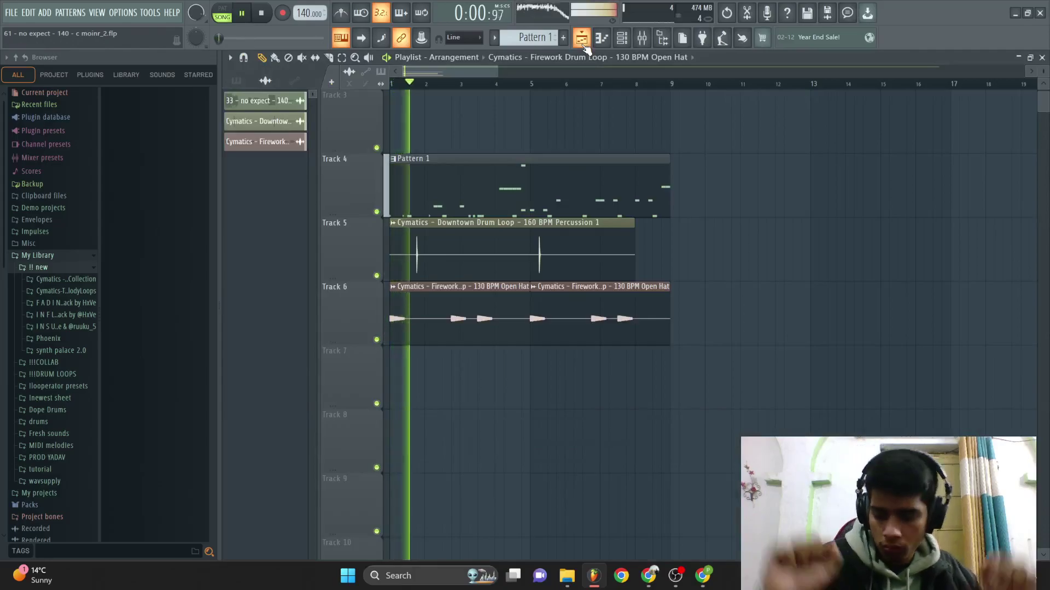
{"action": "right_click", "coordinate": [379, 340]}
{"action": "double_click", "coordinate": [428, 322]}
{"action": "key", "text": "space"}
{"action": "key", "text": "Escape"}
{"action": "key", "text": "space"}
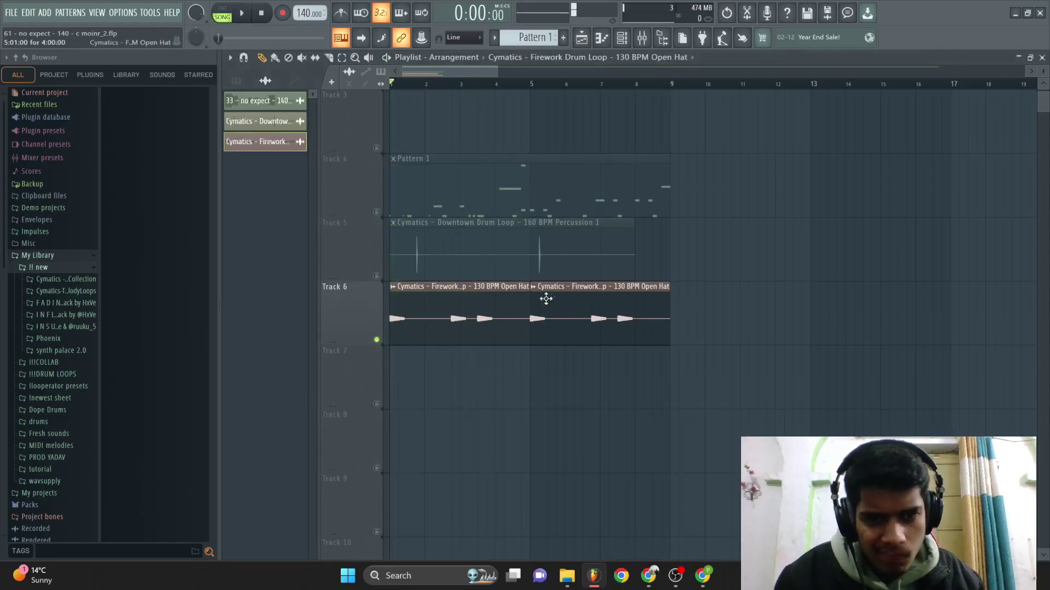
- Delete the second open hat clip, shrink the first to two bars, and repeat it three times up to bar 9
{"action": "right_click", "coordinate": [547, 297]}
{"action": "left_click", "coordinate": [434, 306]}
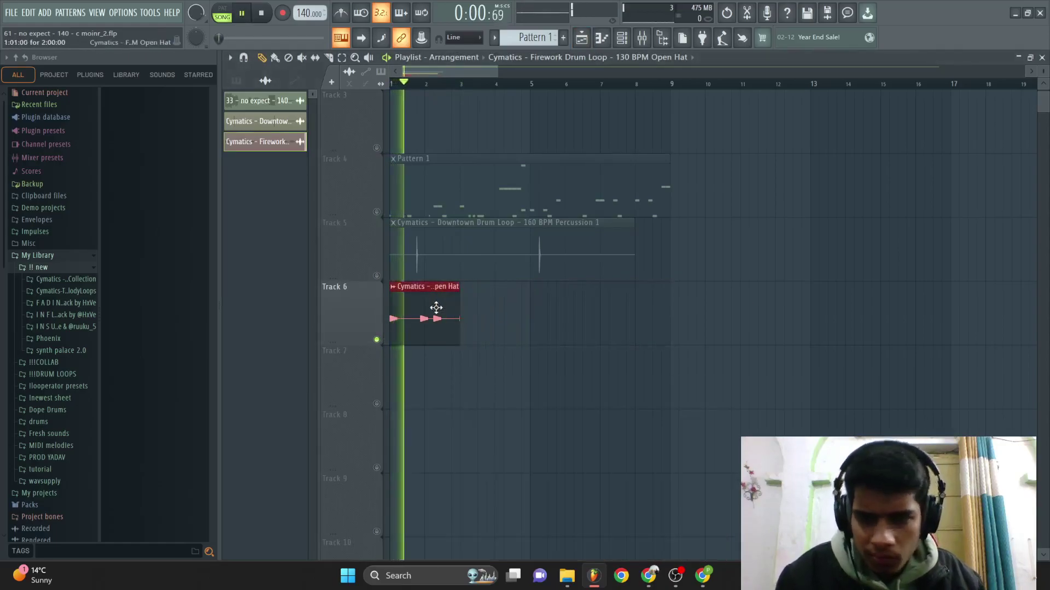
{"action": "key", "text": "ctrl+b"}
{"action": "key", "text": "ctrl+b"}
{"action": "key", "text": "ctrl+b"}
- Unsolo Track 6 and play the full arrangement from the start
{"action": "left_click", "coordinate": [376, 340], "text": "ctrl"}
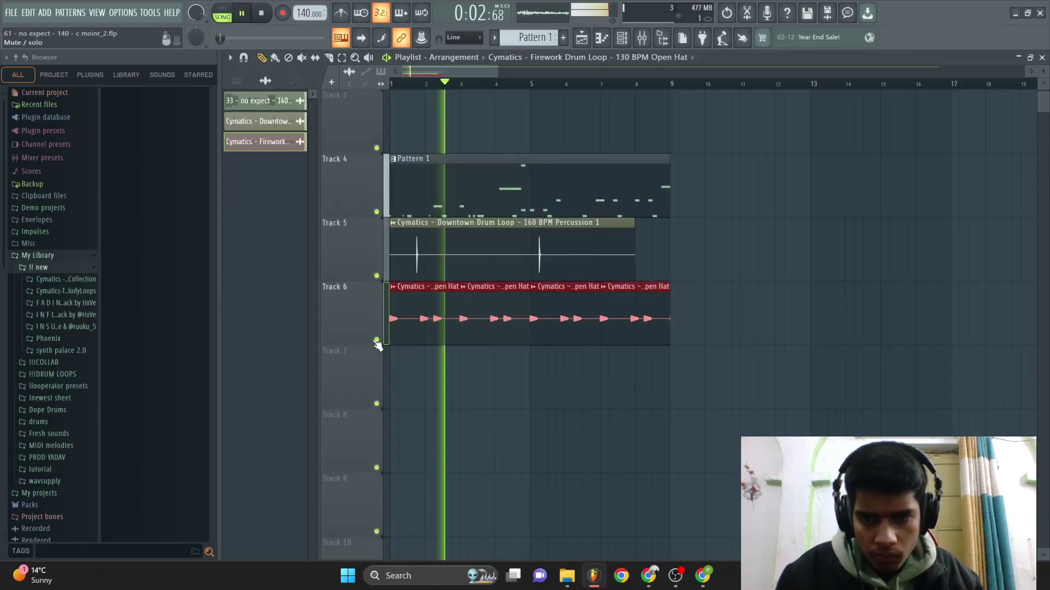
{"action": "key", "text": "space"}
{"action": "key", "text": "space"}
{"action": "scroll", "coordinate": [462, 343], "scroll_direction": "down", "scroll_amount": 5, "text": "ctrl"}
{"action": "scroll", "coordinate": [462, 343], "scroll_direction": "up", "scroll_amount": 5, "text": "ctrl"}
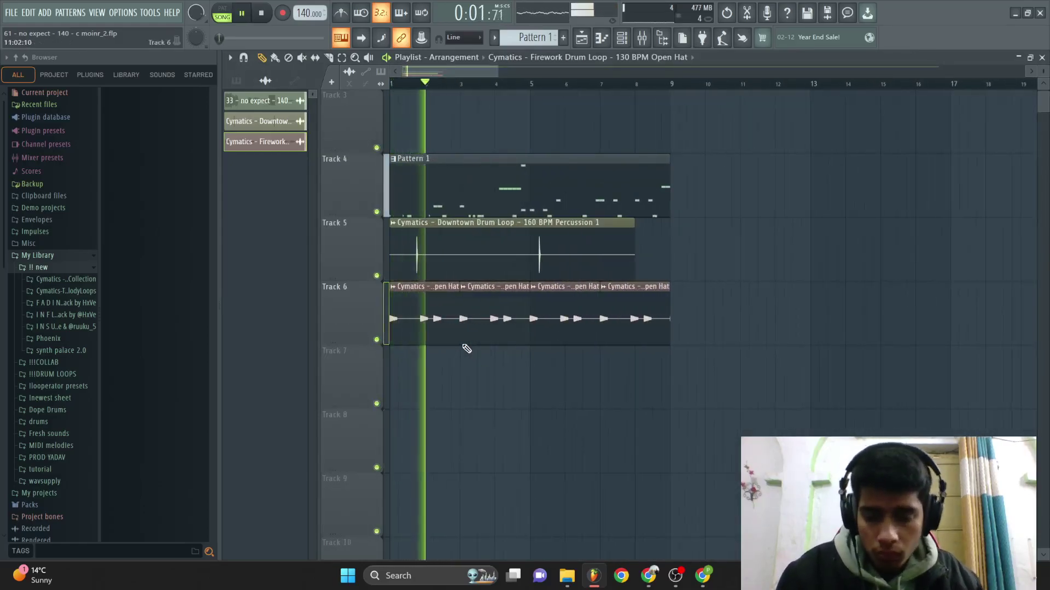
- Show all channels in the channel rack and route the Downtown percussion channel to mixer track 7
{"action": "key", "text": "F6"}
{"action": "left_click", "coordinate": [426, 146]}
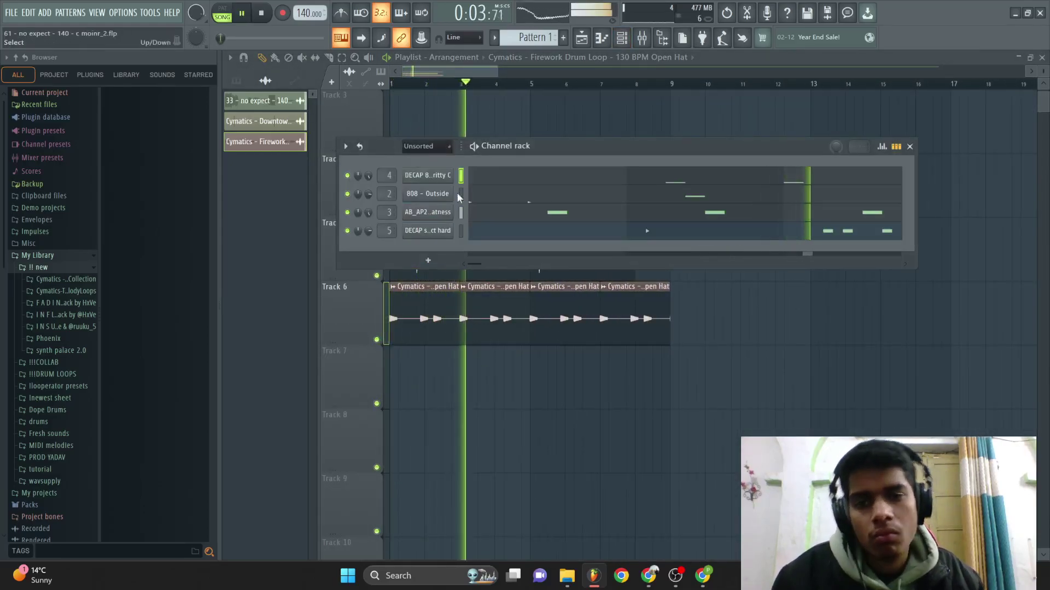
{"action": "left_click", "coordinate": [485, 220]}
{"action": "left_click", "coordinate": [464, 263]}
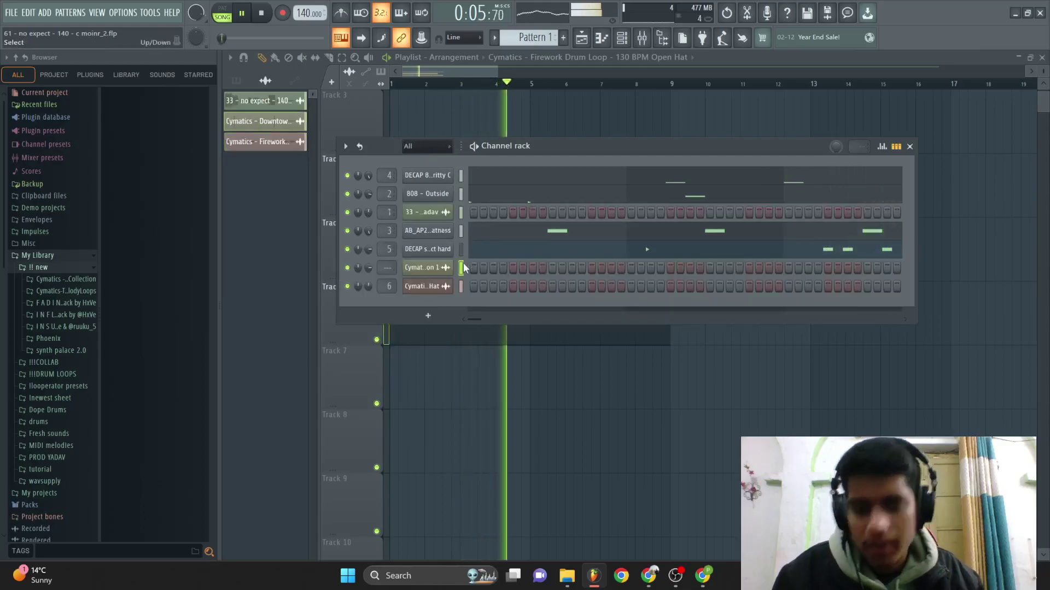
{"action": "key", "text": "ctrl+l"}
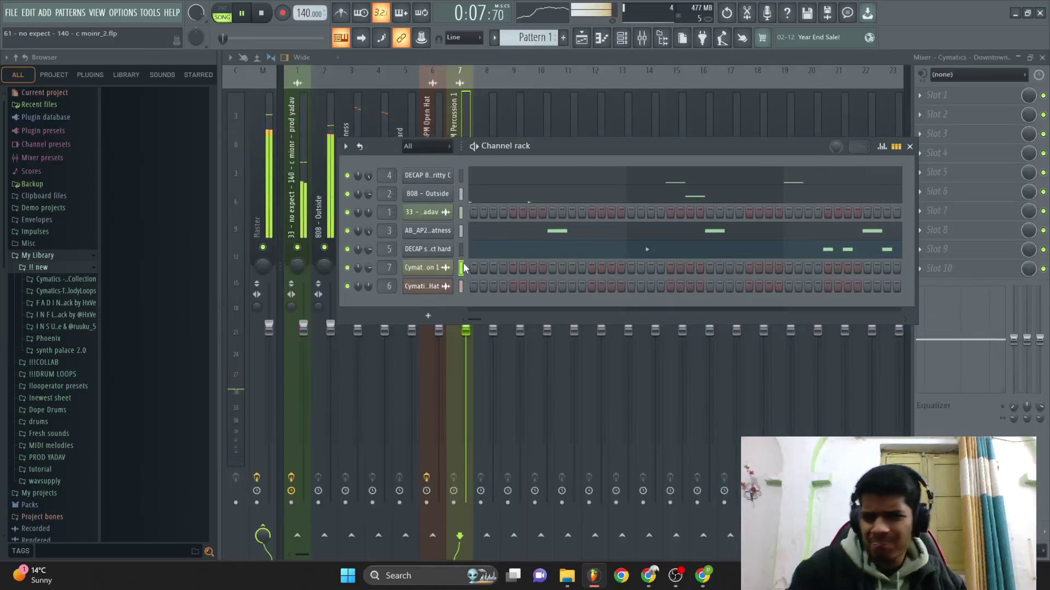
- Open the Percs folder of the PALE1080 Vision drum kit in the sample library
{"action": "left_click", "coordinate": [55, 434]}
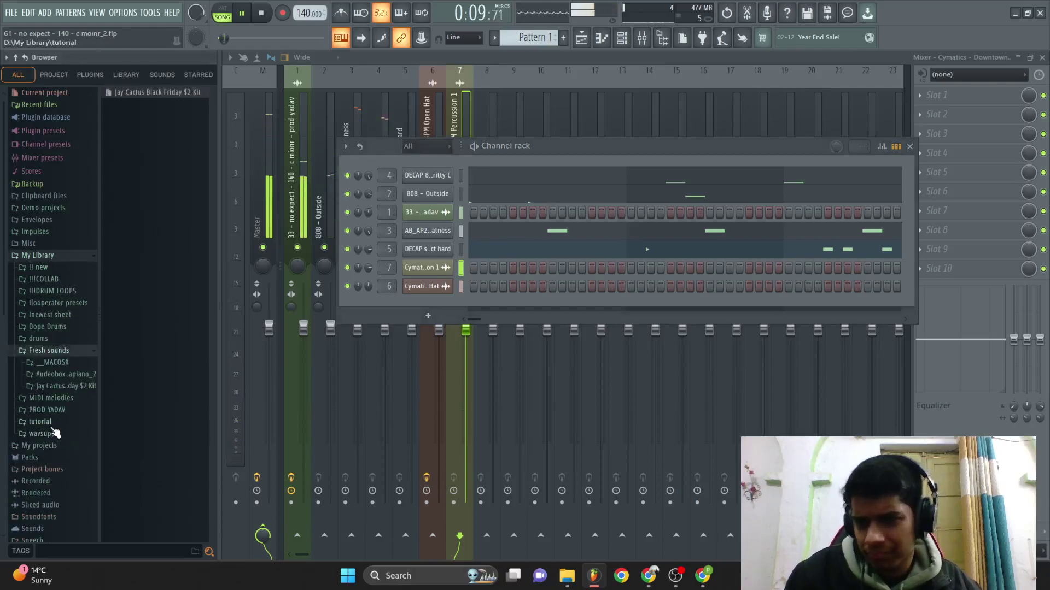
{"action": "left_click", "coordinate": [59, 353]}
{"action": "left_click", "coordinate": [38, 339]}
{"action": "scroll", "coordinate": [64, 350], "scroll_direction": "down", "scroll_amount": 4}
{"action": "left_click", "coordinate": [61, 336]}
{"action": "key", "text": "space"}
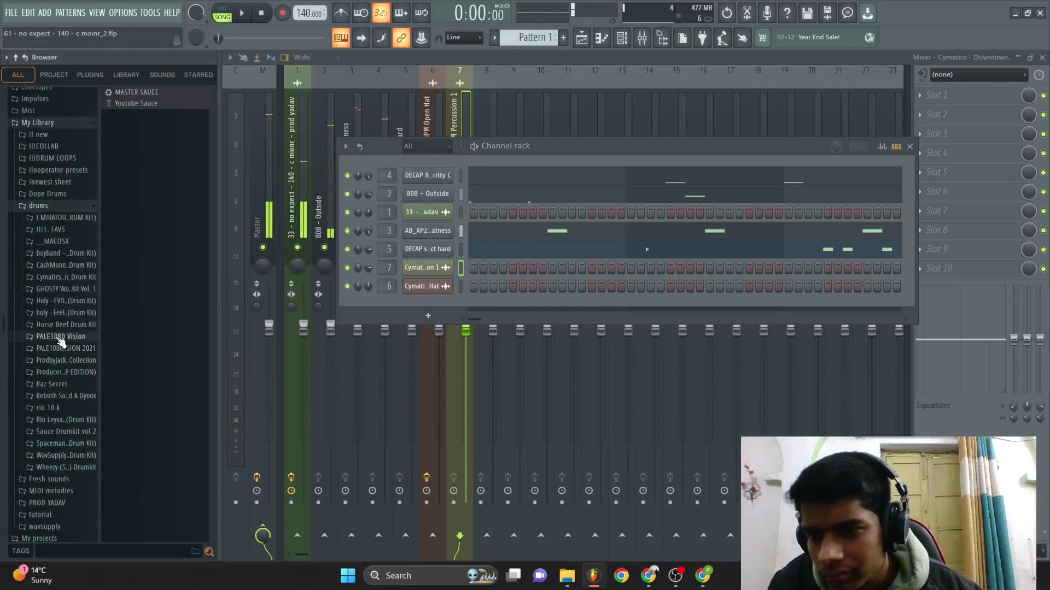
{"action": "left_click", "coordinate": [62, 456]}
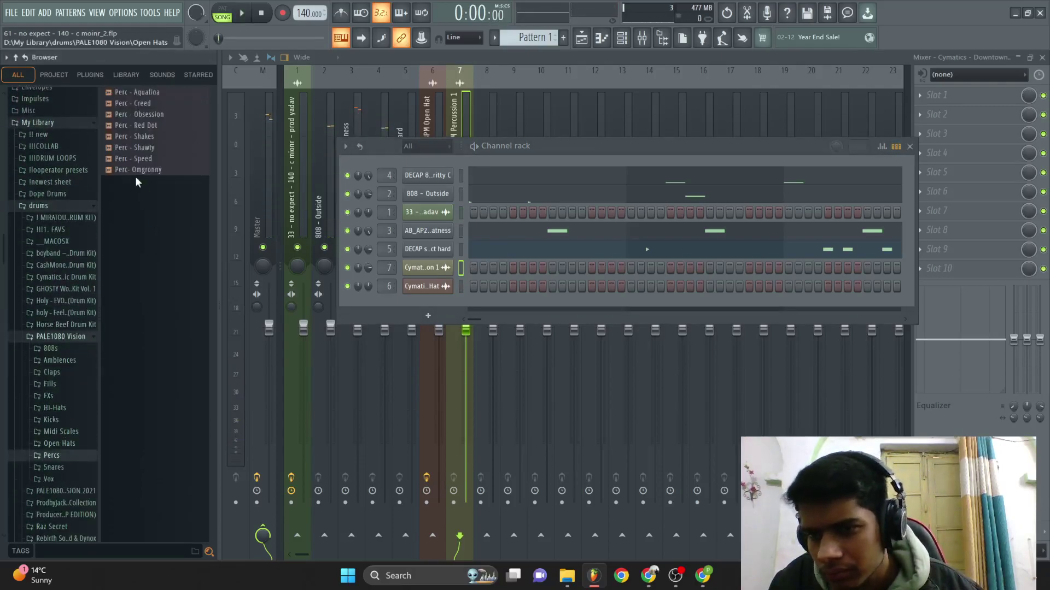
- Audition the perc samples in the folder, ending with Perc - Aquafina
{"action": "left_click", "coordinate": [136, 160]}
{"action": "left_click", "coordinate": [144, 149]}
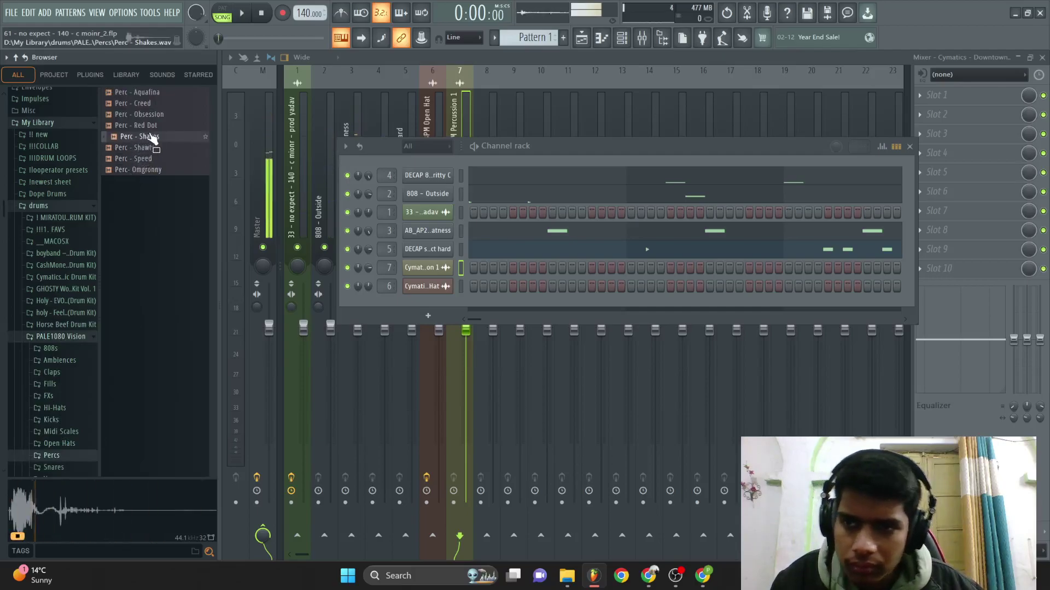
{"action": "left_click", "coordinate": [159, 112]}
{"action": "left_click", "coordinate": [156, 104]}
{"action": "left_click", "coordinate": [153, 96]}
- Add Perc - Aquafina as a new channel, try a hit on step 3 during playback, and move it to step 15
{"action": "left_click_drag", "start_coordinate": [431, 288], "coordinate": [421, 295]}
{"action": "key", "text": "space"}
{"action": "left_click", "coordinate": [492, 304]}
{"action": "key", "text": "space"}
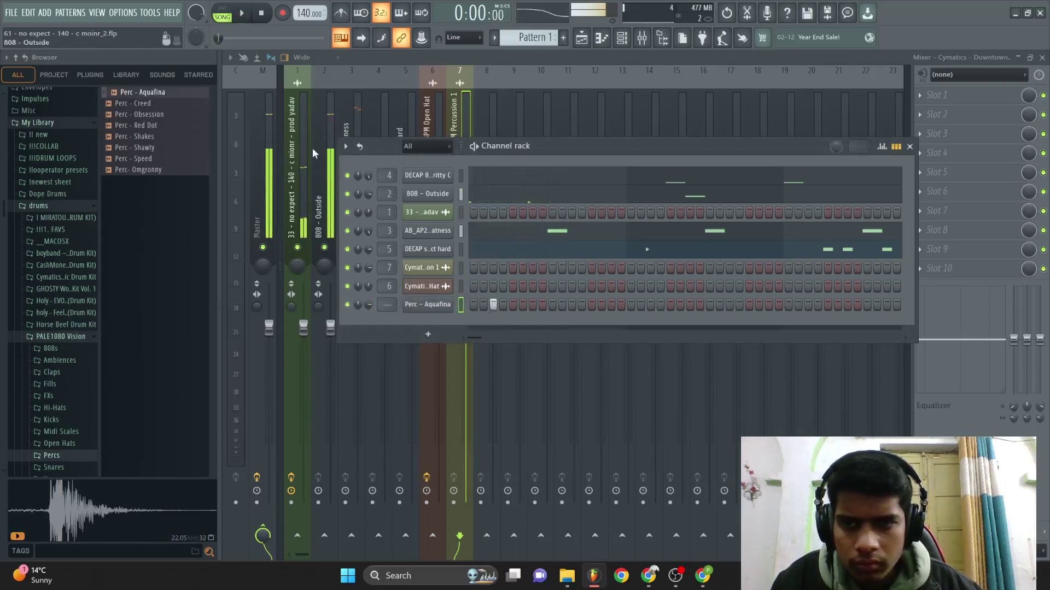
{"action": "left_click", "coordinate": [495, 302]}
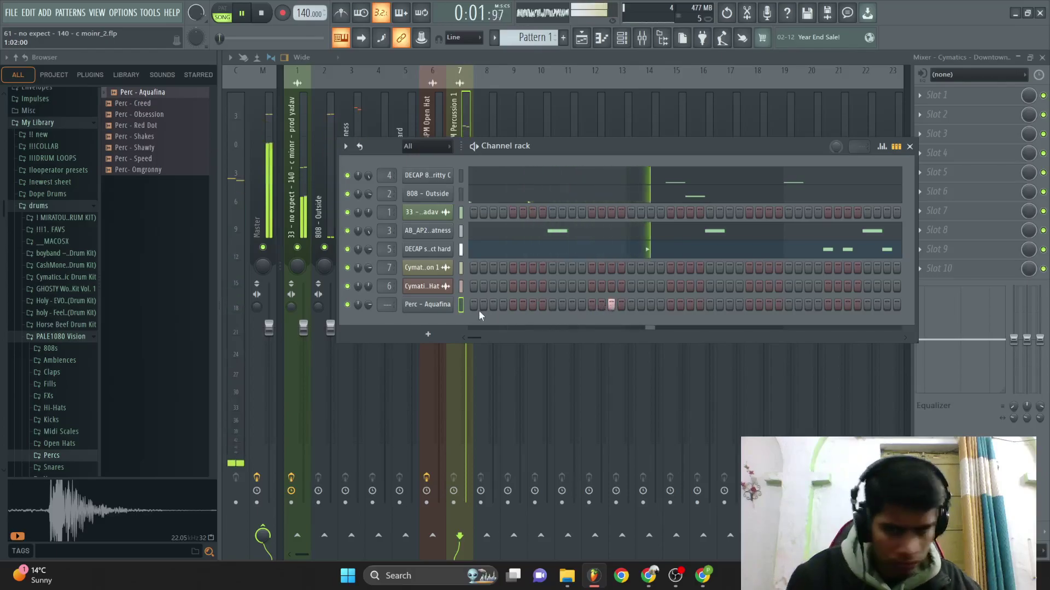
- Route Perc - Aquafina to mixer track 8 and add a one-step C5 note at 4:07 in its piano roll
{"action": "right_click", "coordinate": [459, 305]}
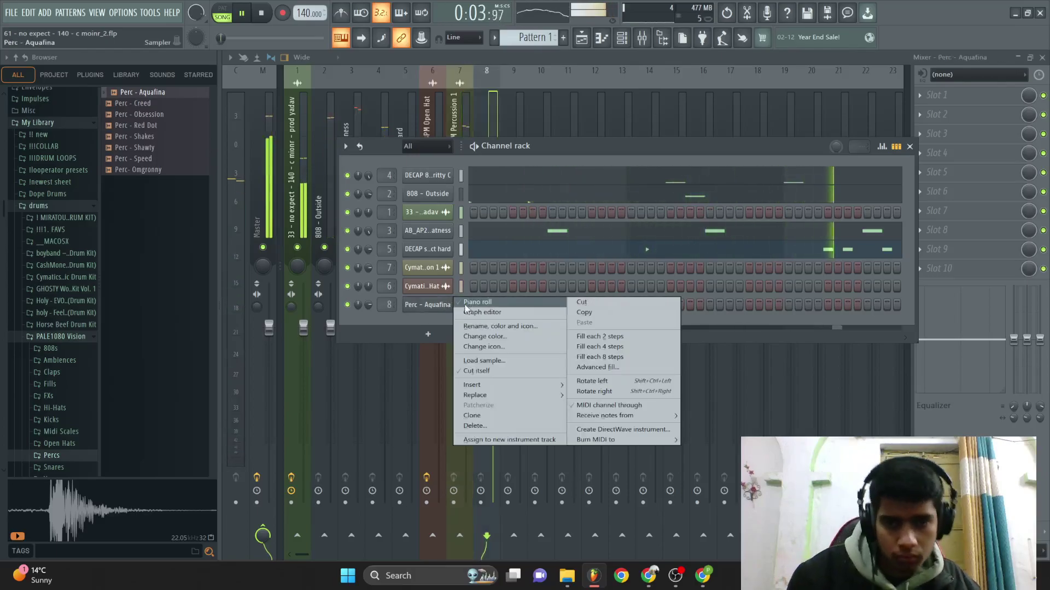
{"action": "left_click", "coordinate": [460, 303]}
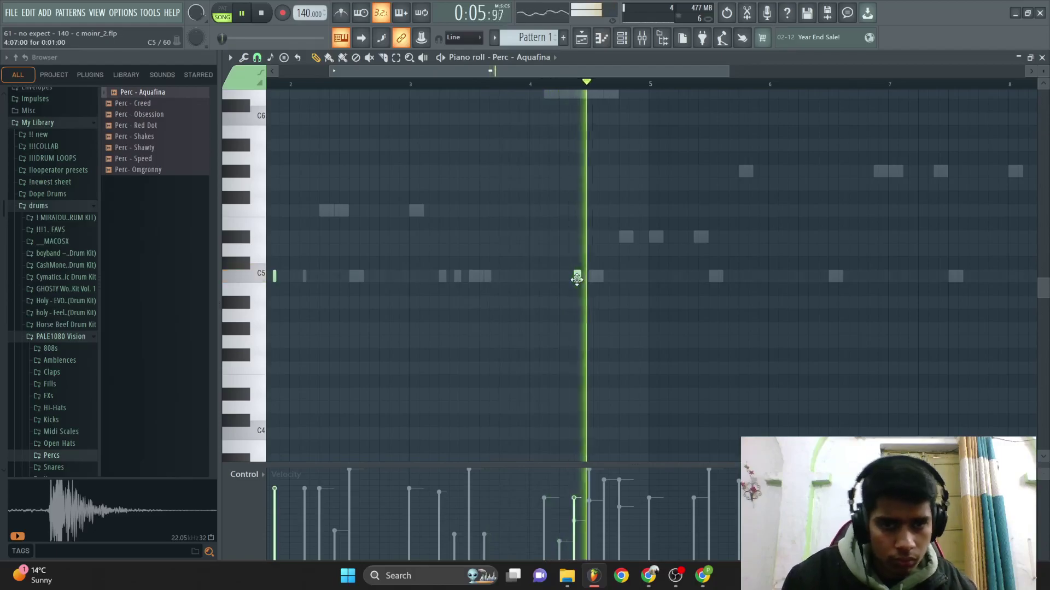
- Open the hi hats folder of the Rebirth drum kit in the sample library
{"action": "scroll", "coordinate": [585, 262], "scroll_direction": "down", "scroll_amount": 4}
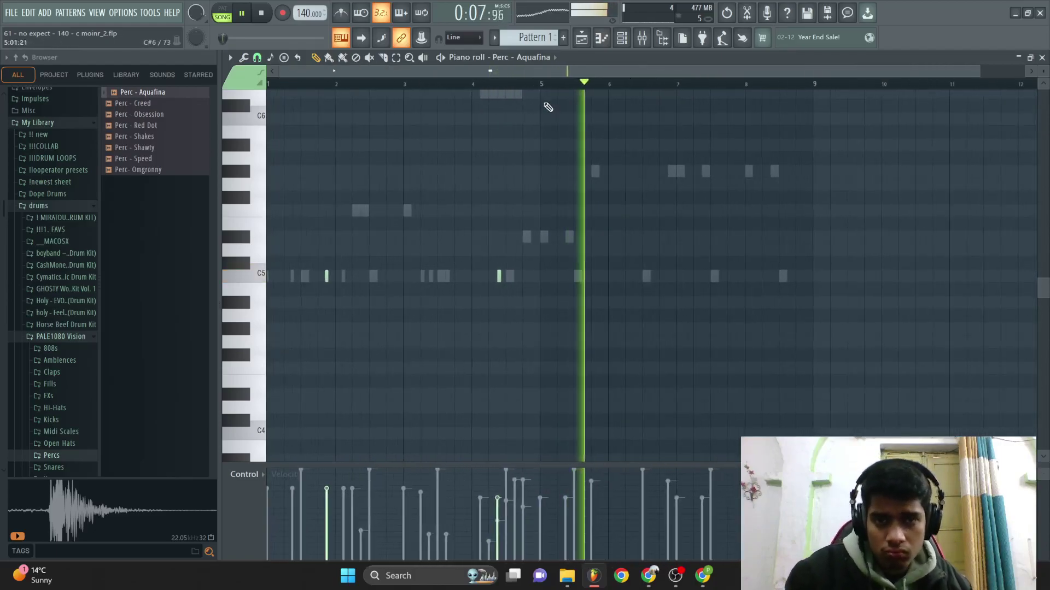
{"action": "left_click", "coordinate": [67, 335]}
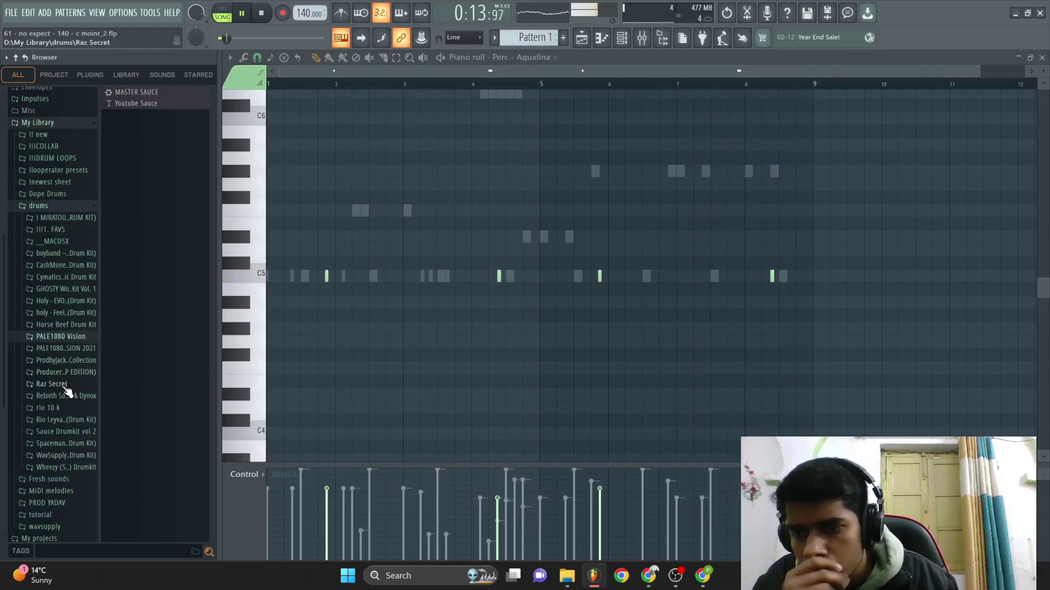
{"action": "left_click", "coordinate": [64, 396]}
{"action": "left_click", "coordinate": [65, 277]}
{"action": "left_click", "coordinate": [55, 325]}
{"action": "left_click", "coordinate": [70, 359]}
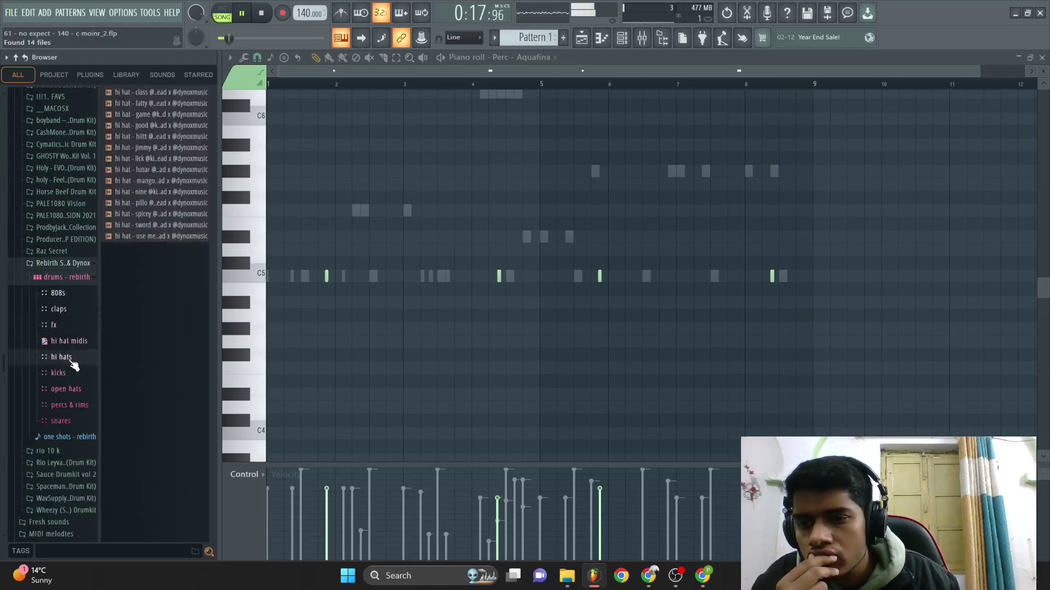
- Audition the hi-hat samples in the folder and add hi hat - sword as a new channel
{"action": "left_click", "coordinate": [176, 181]}
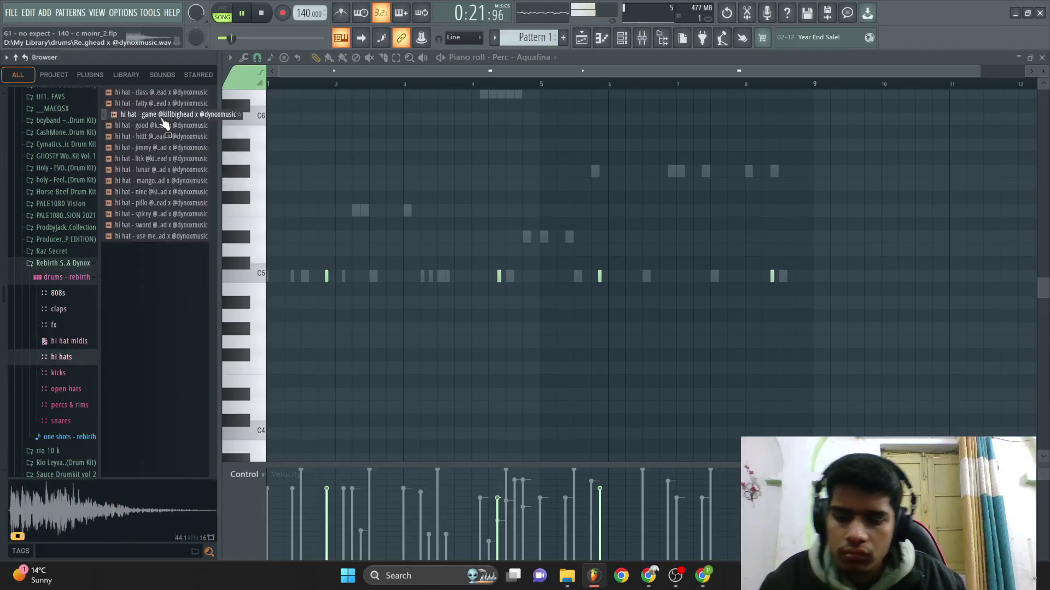
{"action": "left_click", "coordinate": [160, 169]}
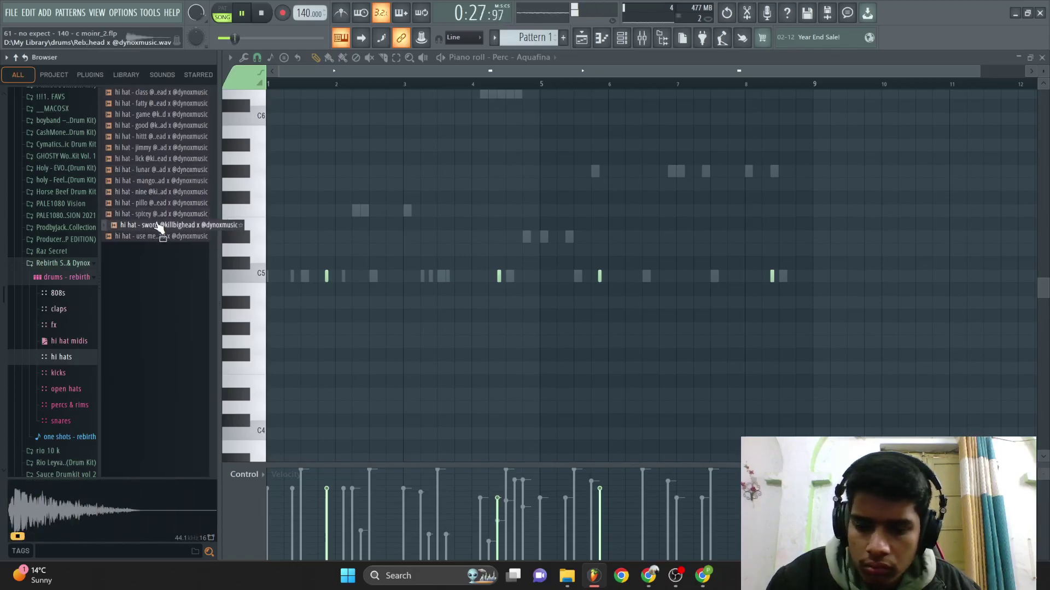
{"action": "left_click_drag", "start_coordinate": [159, 226], "coordinate": [371, 280]}
- Fill every 2 steps of the hi hat - sword channel and route it to mixer track 9
{"action": "left_click_drag", "start_coordinate": [423, 317], "coordinate": [435, 323]}
{"action": "right_click", "coordinate": [434, 323]}
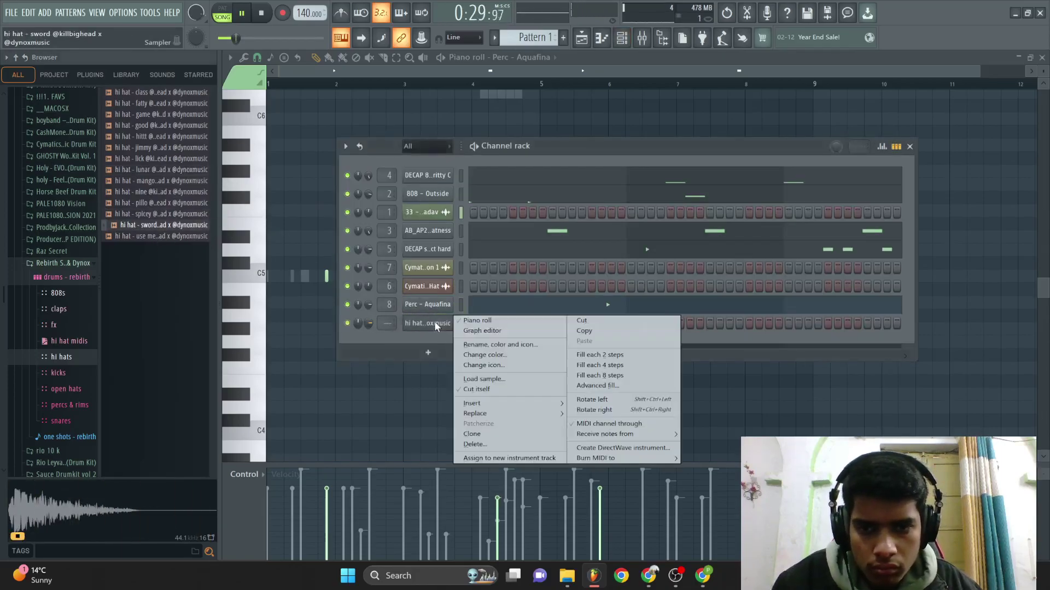
{"action": "left_click", "coordinate": [595, 357]}
{"action": "key", "text": "space"}
{"action": "key", "text": "space"}
{"action": "key", "text": "F9"}
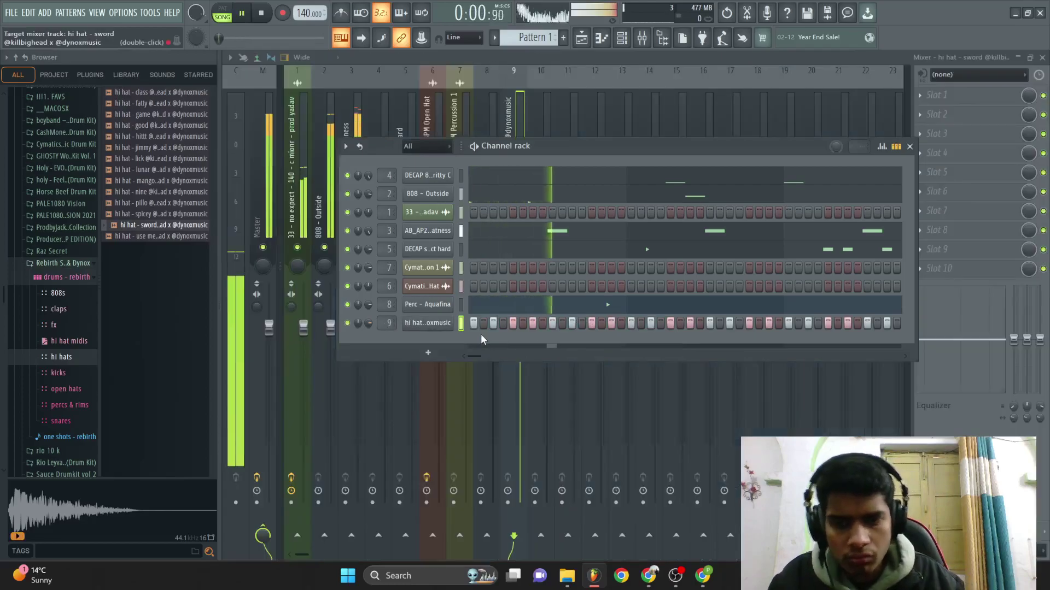
{"action": "left_click", "coordinate": [444, 325]}
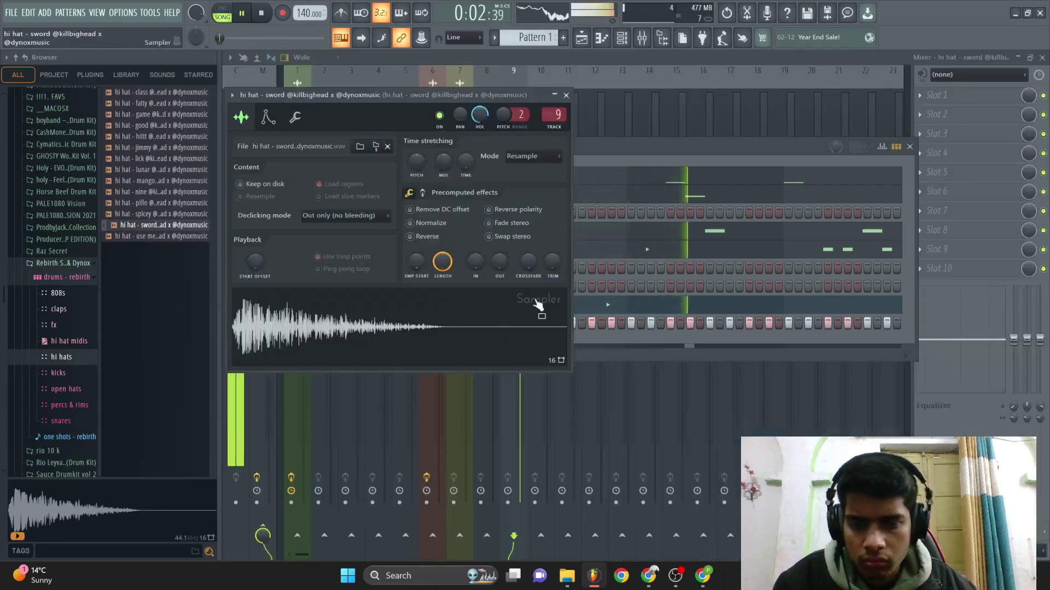
{"action": "left_click", "coordinate": [565, 95]}
{"action": "key", "text": "space"}
- Move the hi hat - sword channel directly above the AB_AP2 snare and send its steps to the piano roll
{"action": "left_click_drag", "start_coordinate": [430, 327], "coordinate": [430, 232]}
{"action": "right_click", "coordinate": [429, 231]}
{"action": "left_click", "coordinate": [503, 235]}
{"action": "right_click", "coordinate": [429, 231]}
{"action": "left_click", "coordinate": [481, 226]}
- Switch playback to pattern mode and listen to the hi-hat line in its piano roll
{"action": "key", "text": "space"}
{"action": "scroll", "coordinate": [375, 159], "scroll_direction": "up", "scroll_amount": 3}
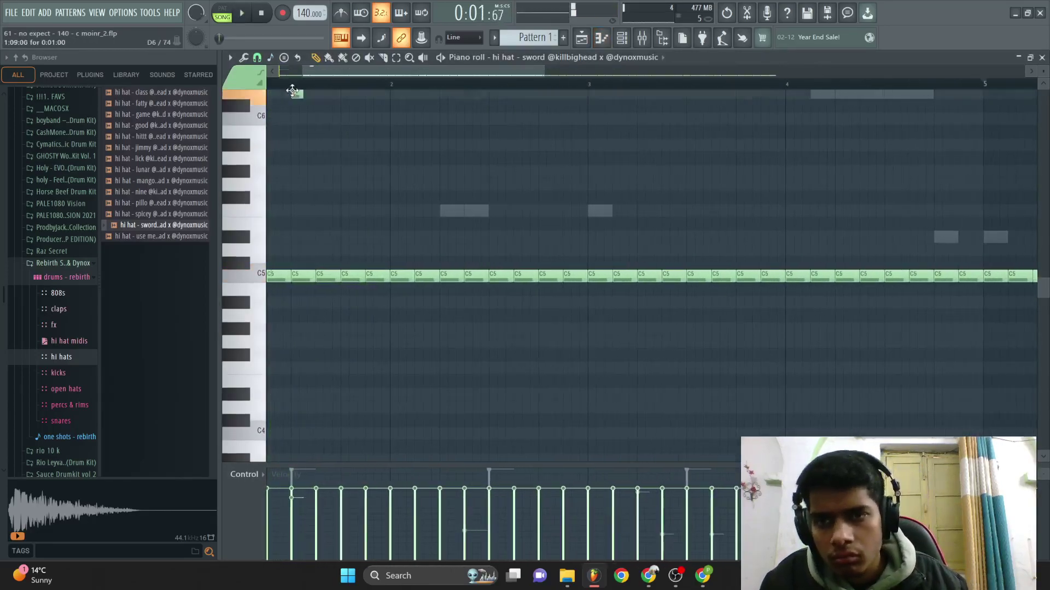
{"action": "key", "text": "space"}
{"action": "scroll", "coordinate": [318, 107], "scroll_direction": "up", "scroll_amount": 1}
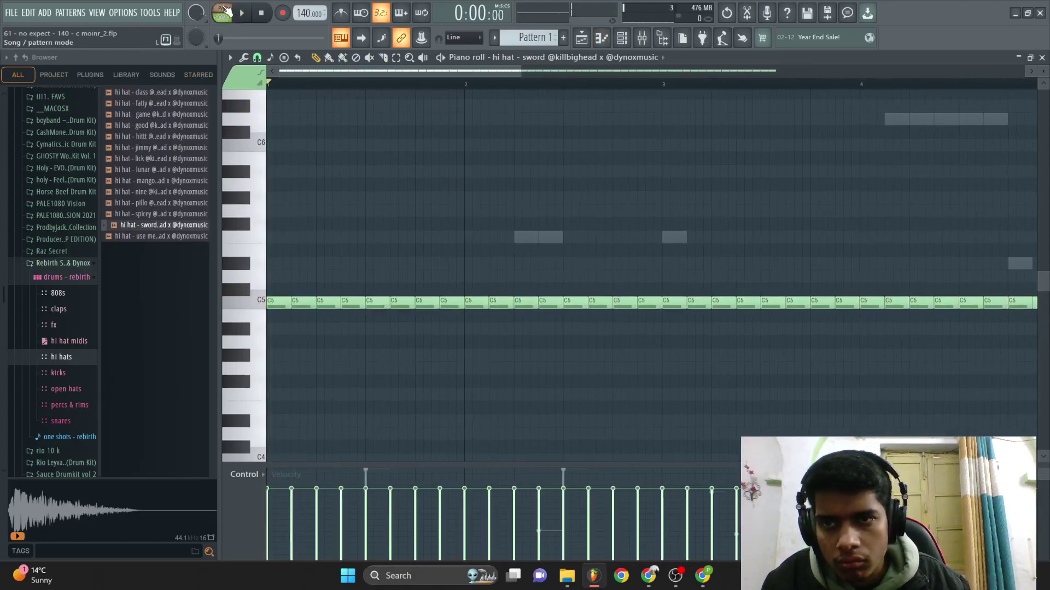
{"action": "key", "text": "space"}
{"action": "key", "text": "F6"}
{"action": "left_click", "coordinate": [422, 229]}
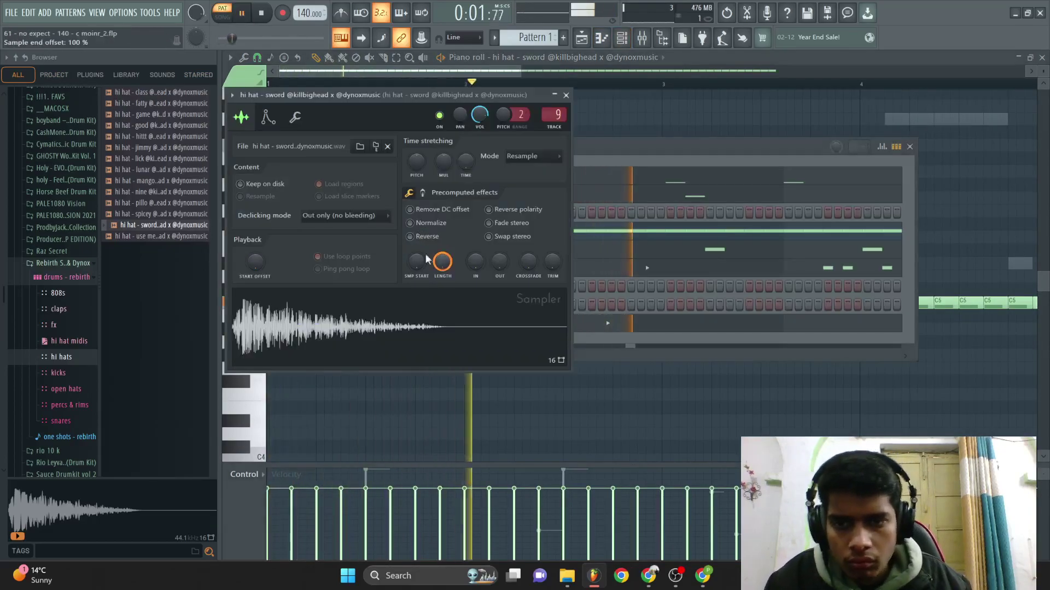
{"action": "key", "text": "F7"}
{"action": "scroll", "coordinate": [527, 186], "scroll_direction": "down", "scroll_amount": 3}
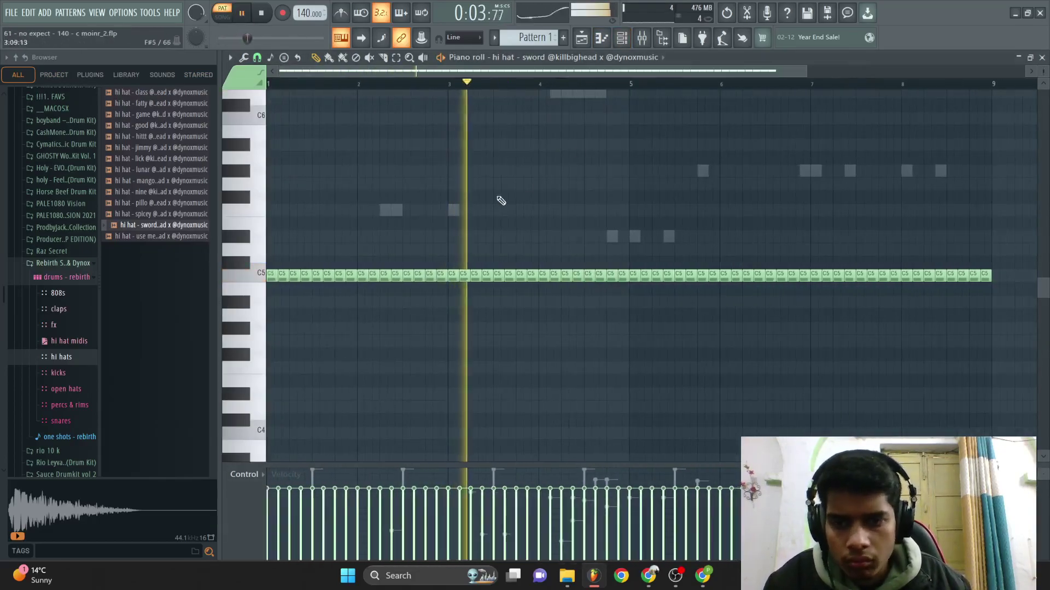
{"action": "scroll", "coordinate": [275, 161], "scroll_direction": "up", "scroll_amount": 5}
{"action": "scroll", "coordinate": [275, 161], "scroll_direction": "down", "scroll_amount": 5}
{"action": "key", "text": "space"}
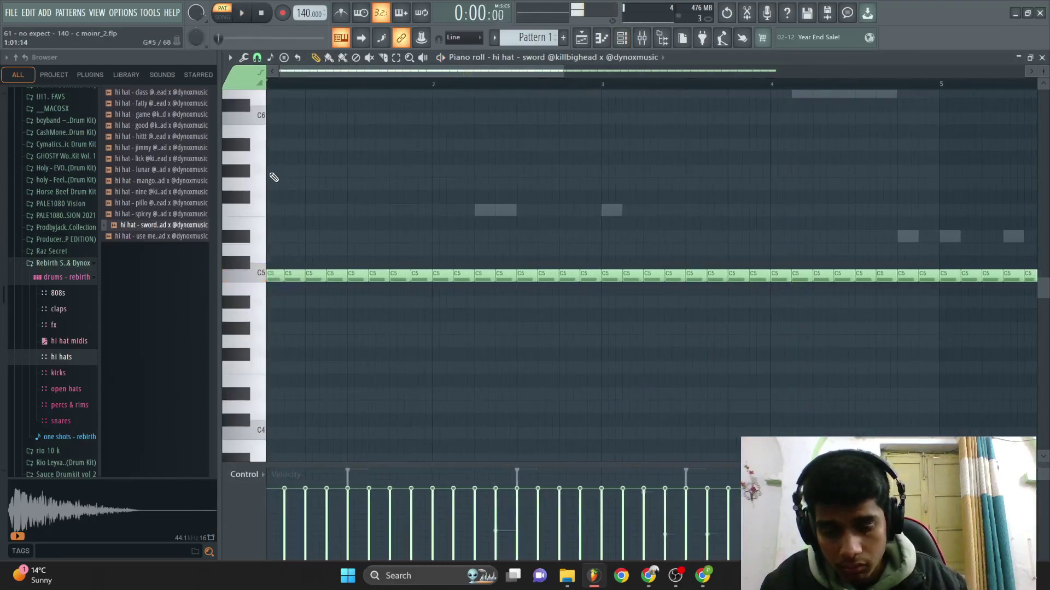
{"action": "key", "text": "space"}
- Delete selected C5 hi-hat notes in bars 1 and 2 to open gaps in the steady rhythm
{"action": "right_click", "coordinate": [379, 277]}
{"action": "right_click", "coordinate": [421, 276]}
{"action": "right_click", "coordinate": [442, 276]}
{"action": "right_click", "coordinate": [484, 276]}
{"action": "left_click_drag", "start_coordinate": [543, 206], "coordinate": [609, 392]}
{"action": "scroll", "coordinate": [386, 323], "scroll_direction": "down", "scroll_amount": 3}
{"action": "key", "text": "space"}
{"action": "key", "text": "space"}
{"action": "right_click", "coordinate": [438, 275]}
{"action": "right_click", "coordinate": [451, 275]}
- Lengthen the hi-hat note at the end of bar 2 and chop it into a roll with the default chopper pattern
{"action": "scroll", "coordinate": [436, 275], "scroll_direction": "up", "scroll_amount": 3}
{"action": "left_click_drag", "start_coordinate": [433, 275], "coordinate": [454, 275]}
{"action": "key", "text": "ctrl+u"}
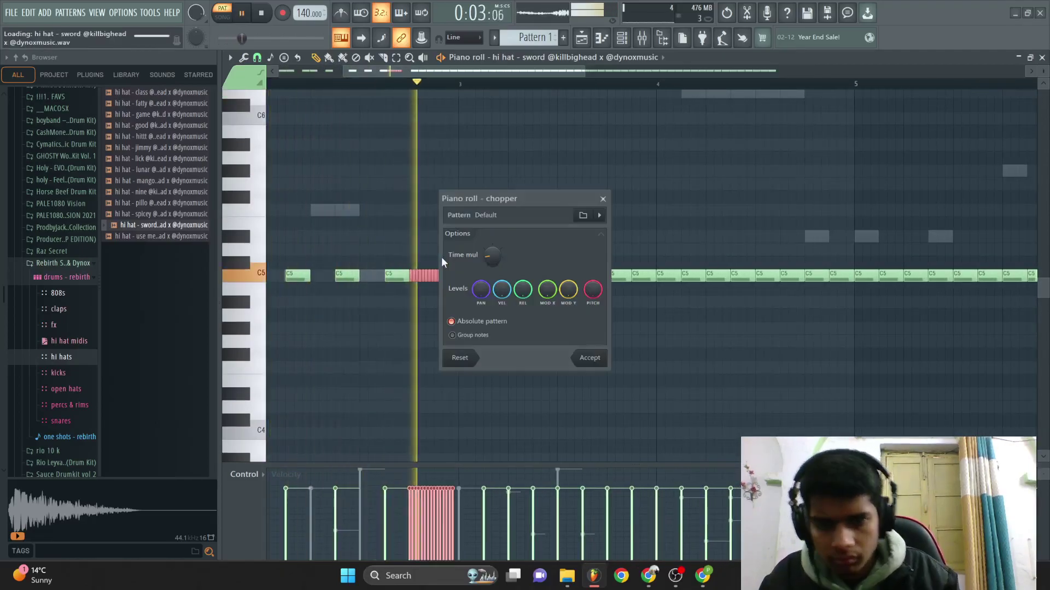
{"action": "left_click", "coordinate": [581, 356]}
- Ramp the velocities of the hi-hat roll before bar 3 upward from low to high
{"action": "scroll", "coordinate": [363, 556], "scroll_direction": "up", "scroll_amount": 3}
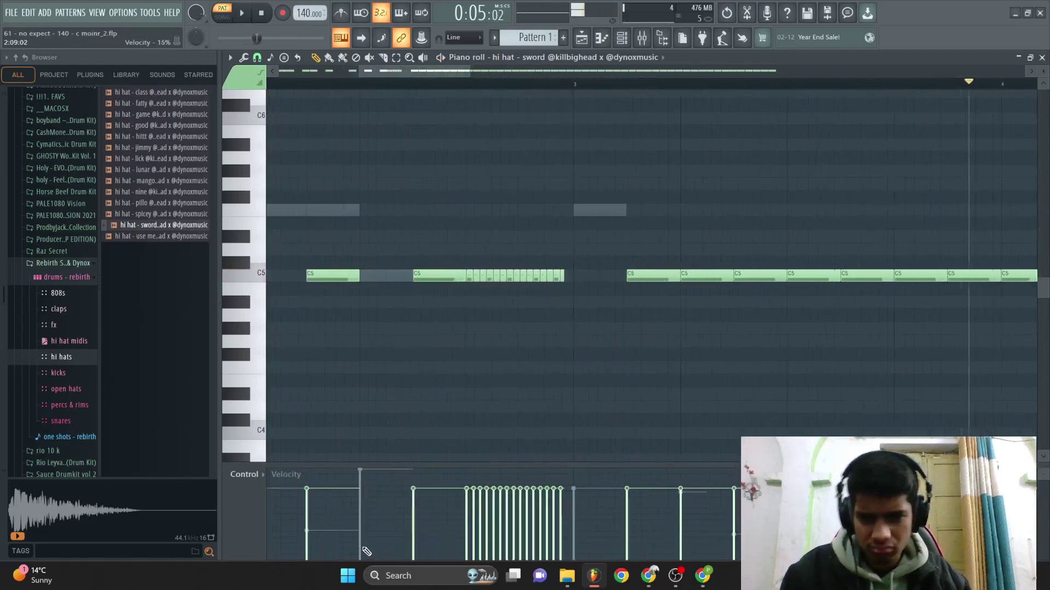
{"action": "key", "text": "space"}
{"action": "left_click_drag", "start_coordinate": [462, 560], "coordinate": [539, 526]}
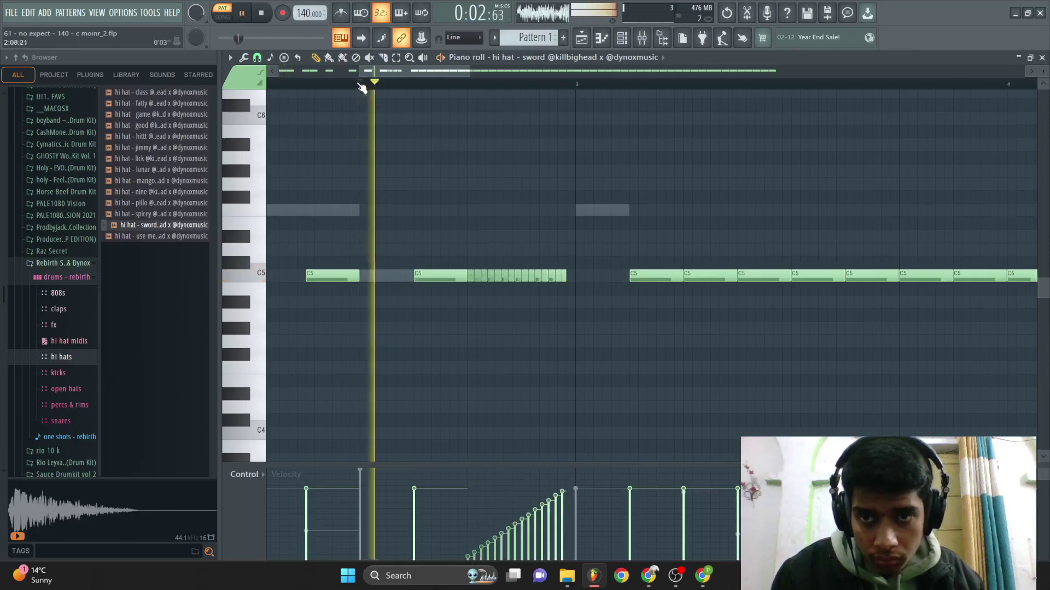
- Thin out the hi-hat notes in bars 3 and 4 and add lower F4 notes starting at 4:13
{"action": "scroll", "coordinate": [471, 188], "scroll_direction": "down", "scroll_amount": 3}
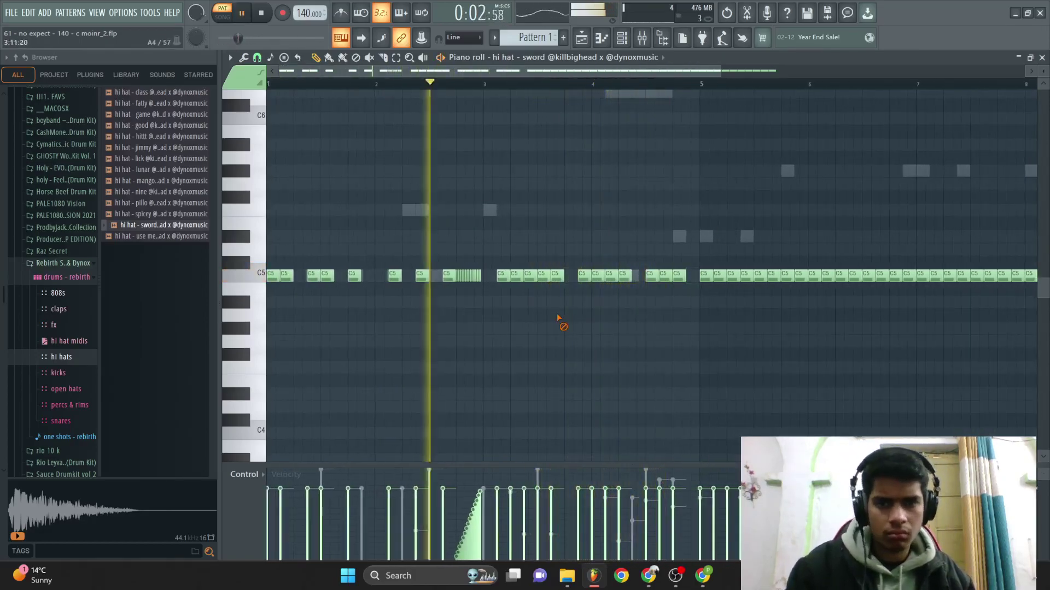
{"action": "right_click", "coordinate": [544, 275]}
{"action": "scroll", "coordinate": [552, 300], "scroll_direction": "up", "scroll_amount": 3}
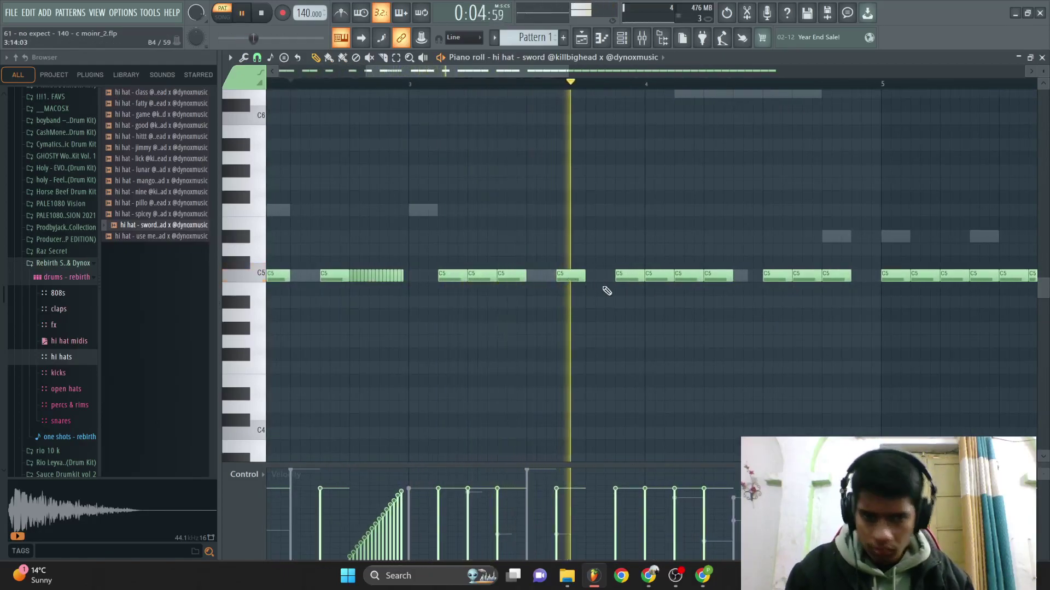
{"action": "scroll", "coordinate": [675, 293], "scroll_direction": "down", "scroll_amount": 4}
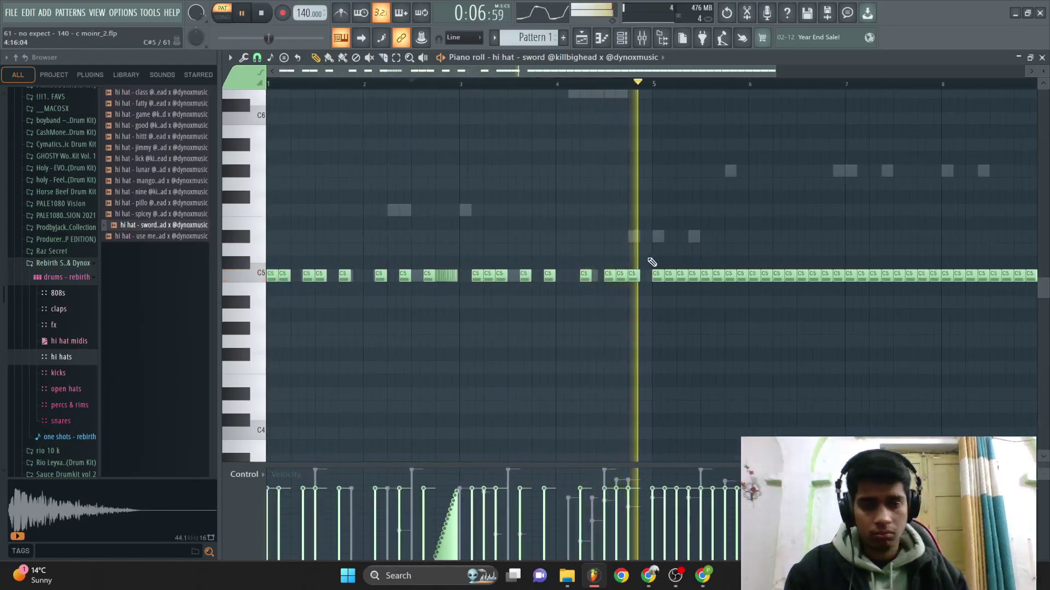
{"action": "key", "text": "space"}
{"action": "scroll", "coordinate": [651, 262], "scroll_direction": "up", "scroll_amount": 3}
{"action": "left_click", "coordinate": [627, 367]}
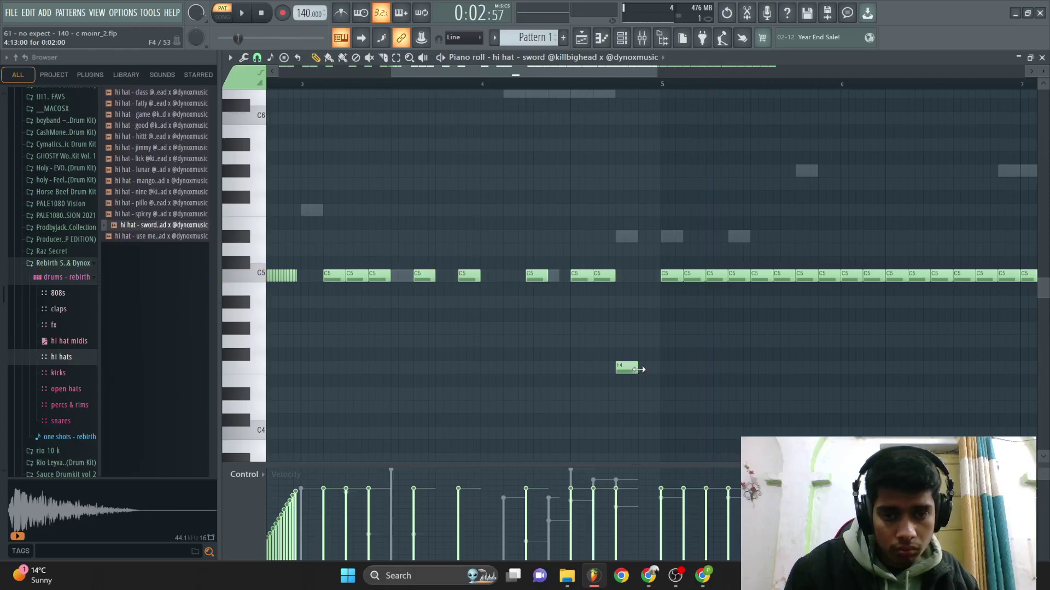
- Replace the hi-hat notes in bars 5 to 8 with a copy of bars 1 to 4
{"action": "key", "text": "space"}
{"action": "scroll", "coordinate": [664, 357], "scroll_direction": "down", "scroll_amount": 2}
{"action": "scroll", "coordinate": [558, 246], "scroll_direction": "down", "scroll_amount": 4}
{"action": "mouse_move", "coordinate": [781, 229]}
{"action": "left_mouse_down"}
{"action": "mouse_move", "coordinate": [691, 242]}
{"action": "mouse_move", "coordinate": [547, 230]}
{"action": "left_mouse_up"}
{"action": "key", "text": "ctrl+z"}
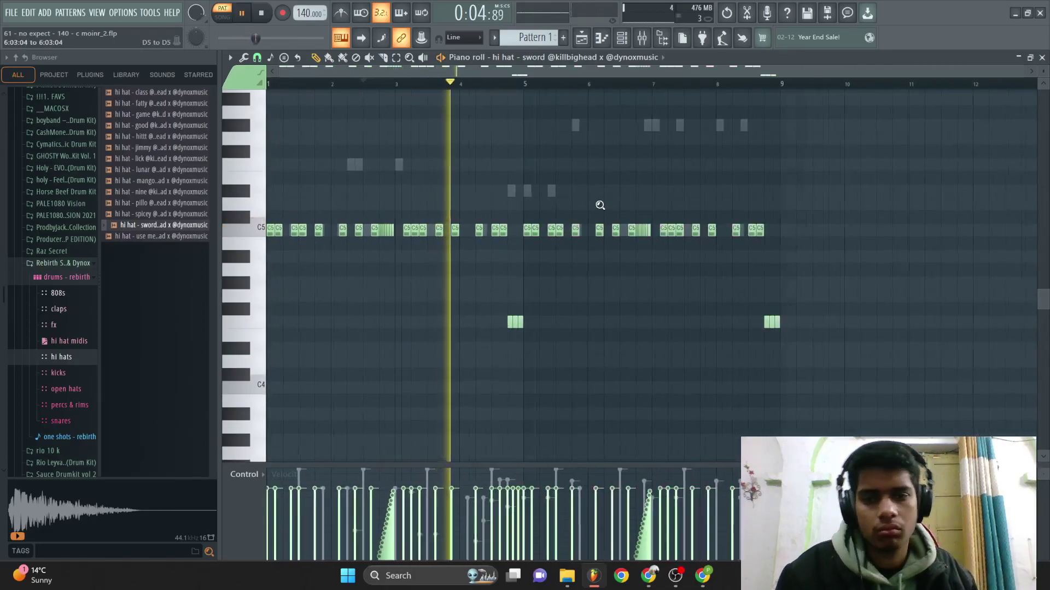
- Switch playback to song mode and show the playlist arrangement
{"action": "scroll", "coordinate": [597, 205], "scroll_direction": "up", "scroll_amount": 2}
{"action": "scroll", "coordinate": [601, 206], "scroll_direction": "down", "scroll_amount": 2}
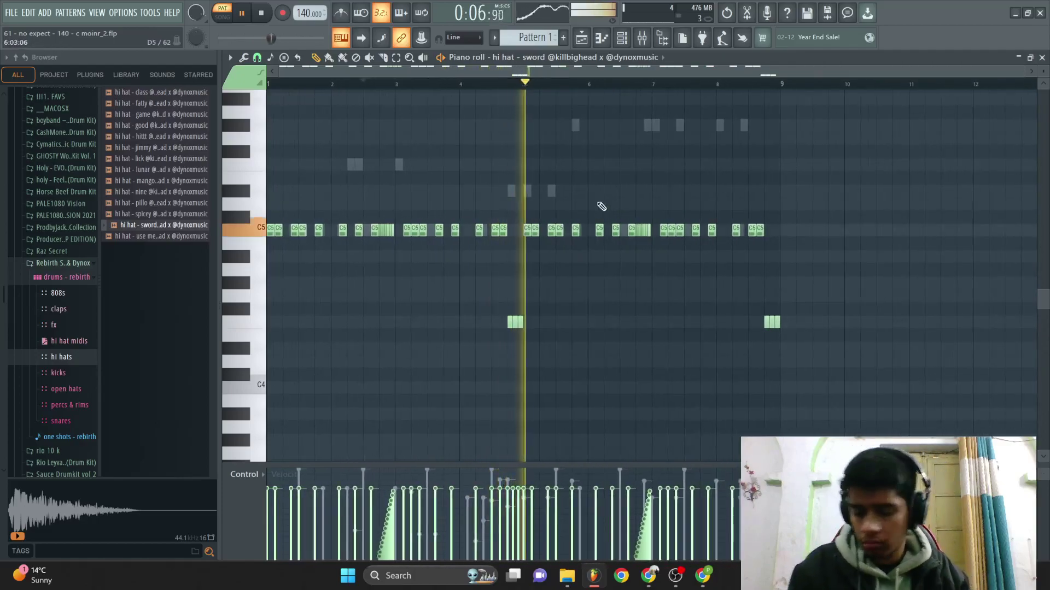
{"action": "scroll", "coordinate": [305, 88], "scroll_direction": "up", "scroll_amount": 1}
{"action": "key", "text": "l"}
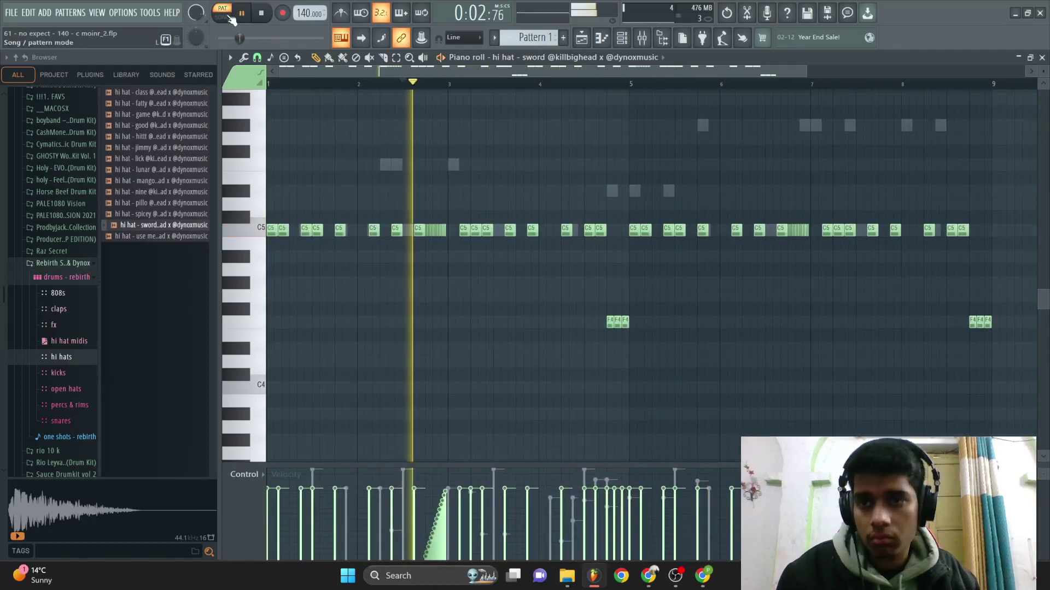
{"action": "scroll", "coordinate": [328, 112], "scroll_direction": "down", "scroll_amount": 1}
{"action": "left_click", "coordinate": [574, 38]}
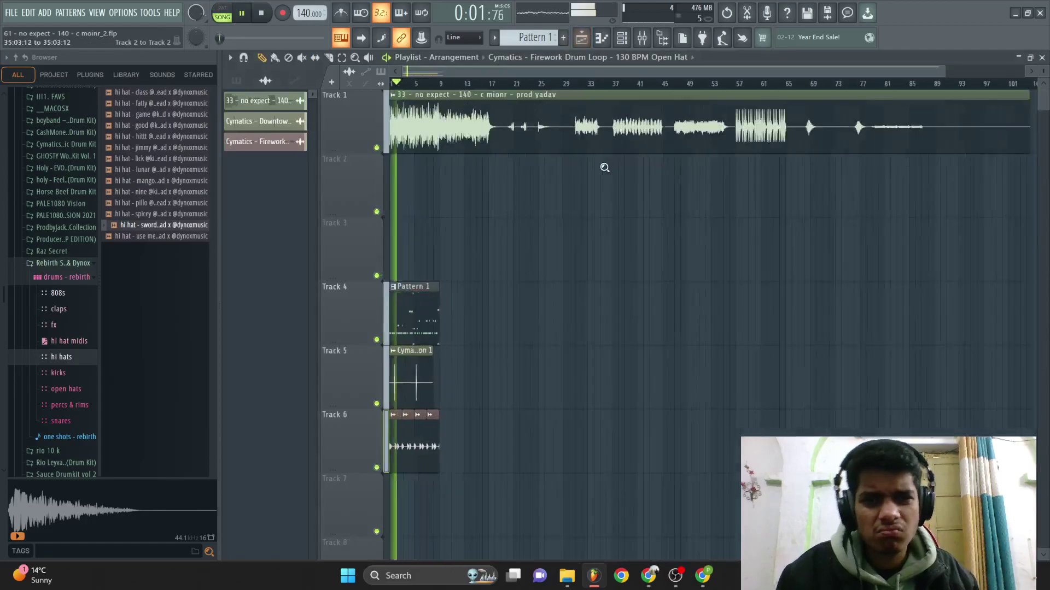
- Lengthen the Cymatics Downtown percussion clip on track 5 to 8 bars
{"action": "scroll", "coordinate": [624, 245], "scroll_direction": "up", "scroll_amount": 3}
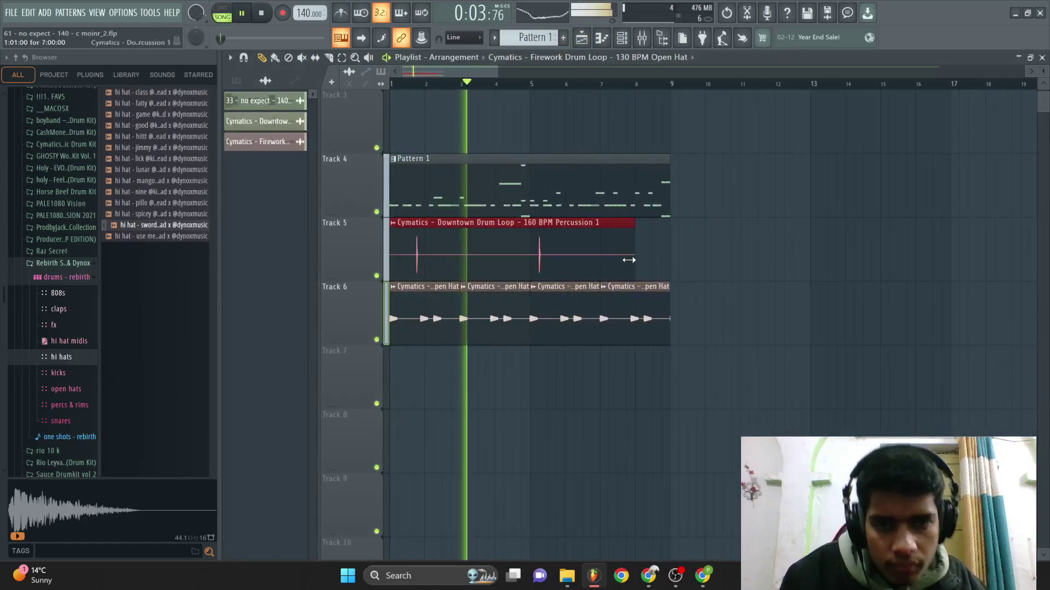
{"action": "scroll", "coordinate": [683, 260], "scroll_direction": "up", "scroll_amount": 5}
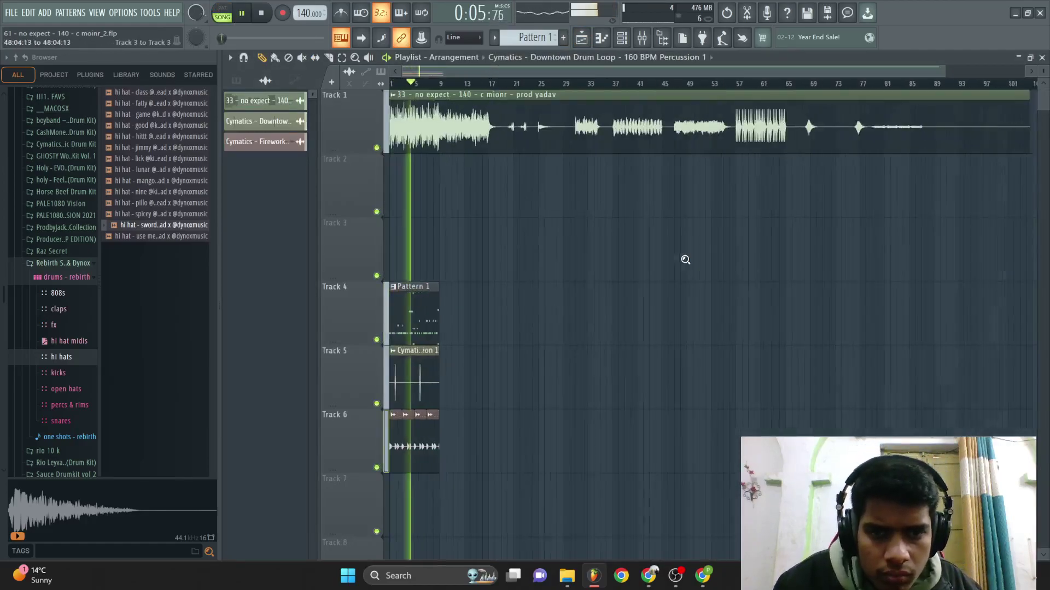
{"action": "scroll", "coordinate": [540, 275], "scroll_direction": "down", "scroll_amount": 5}
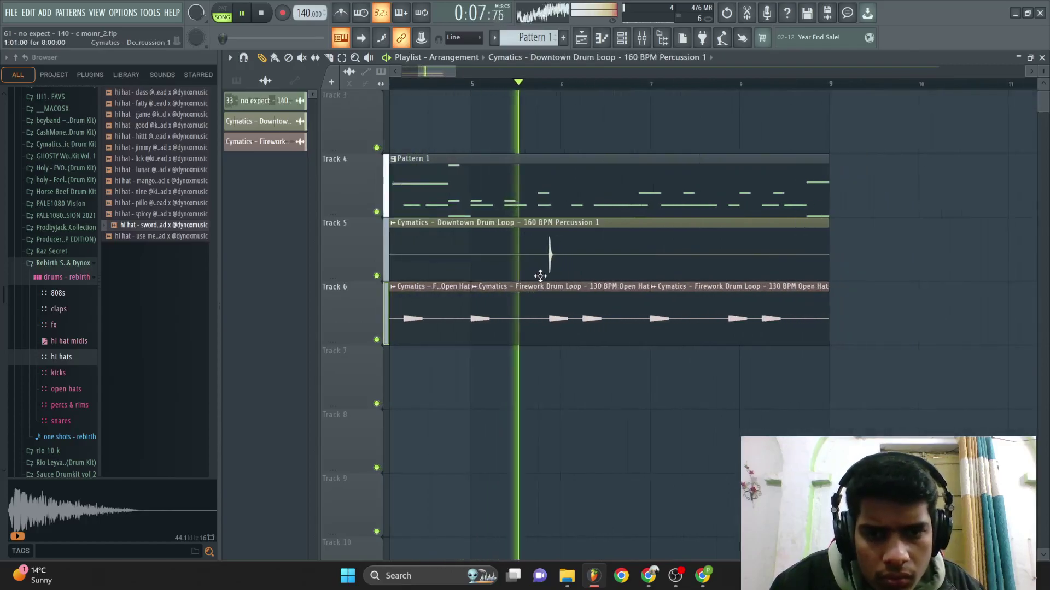
{"action": "scroll", "coordinate": [545, 280], "scroll_direction": "down", "scroll_amount": 5}
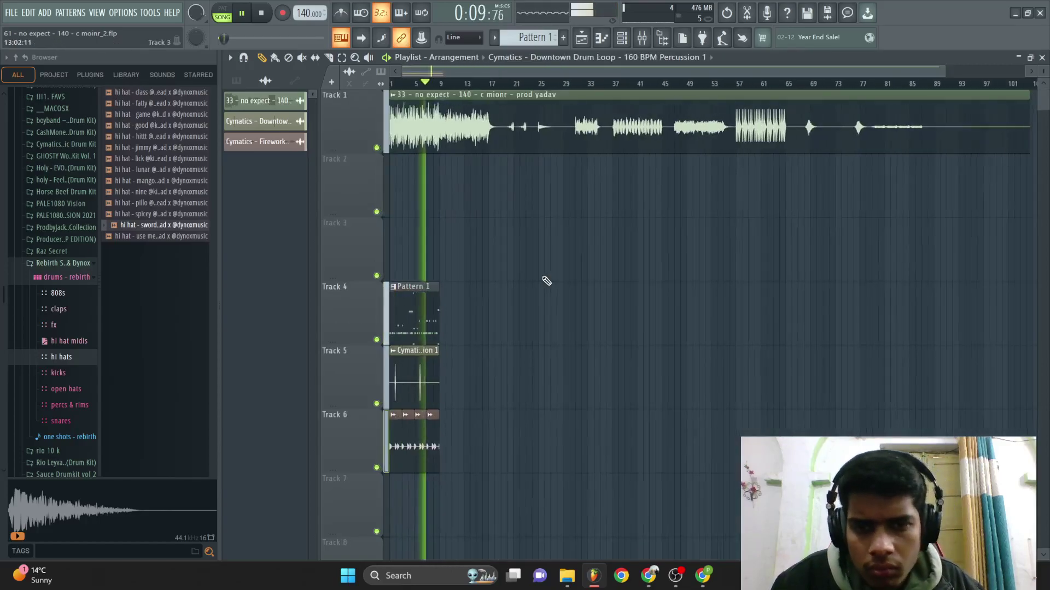
{"action": "scroll", "coordinate": [538, 299], "scroll_direction": "down", "scroll_amount": 3}
{"action": "scroll", "coordinate": [524, 218], "scroll_direction": "up", "scroll_amount": 2}
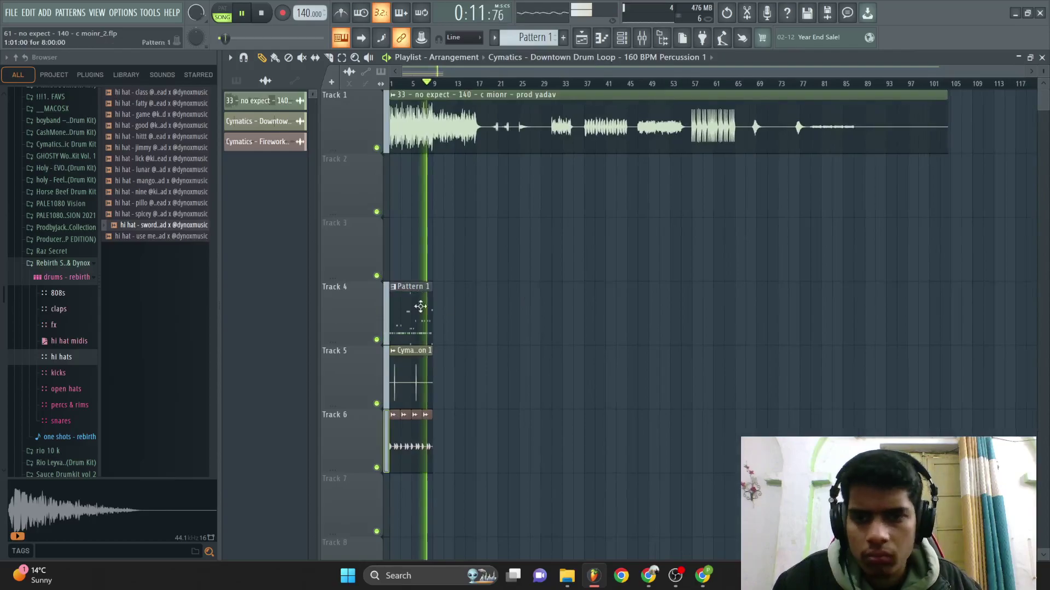
- Split Pattern 1 by channel and remove its clip from track 4
{"action": "left_click", "coordinate": [537, 37]}
{"action": "left_click", "coordinate": [607, 206]}
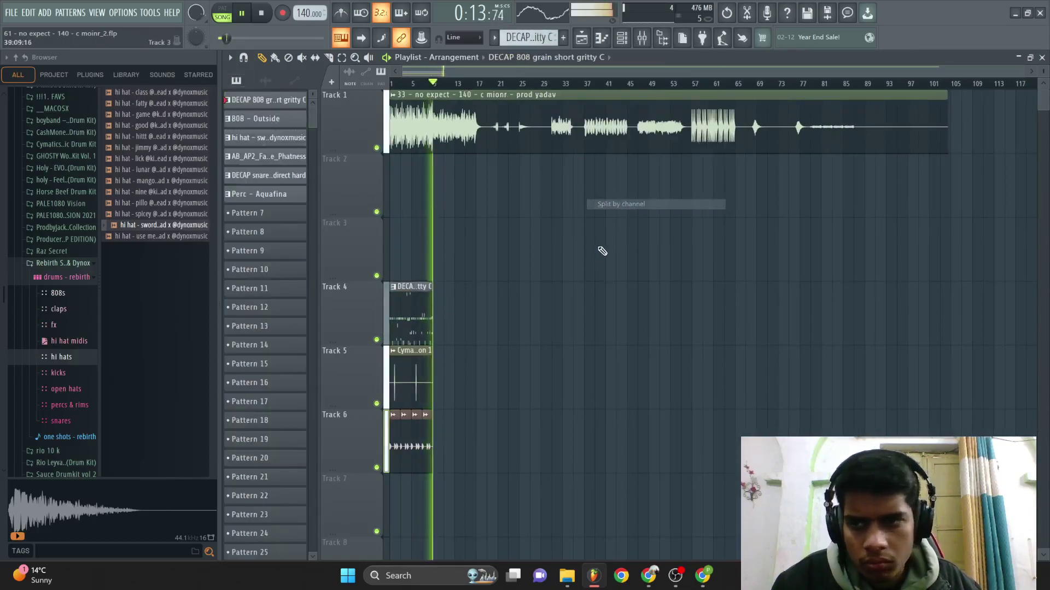
{"action": "scroll", "coordinate": [464, 288], "scroll_direction": "up", "scroll_amount": 1}
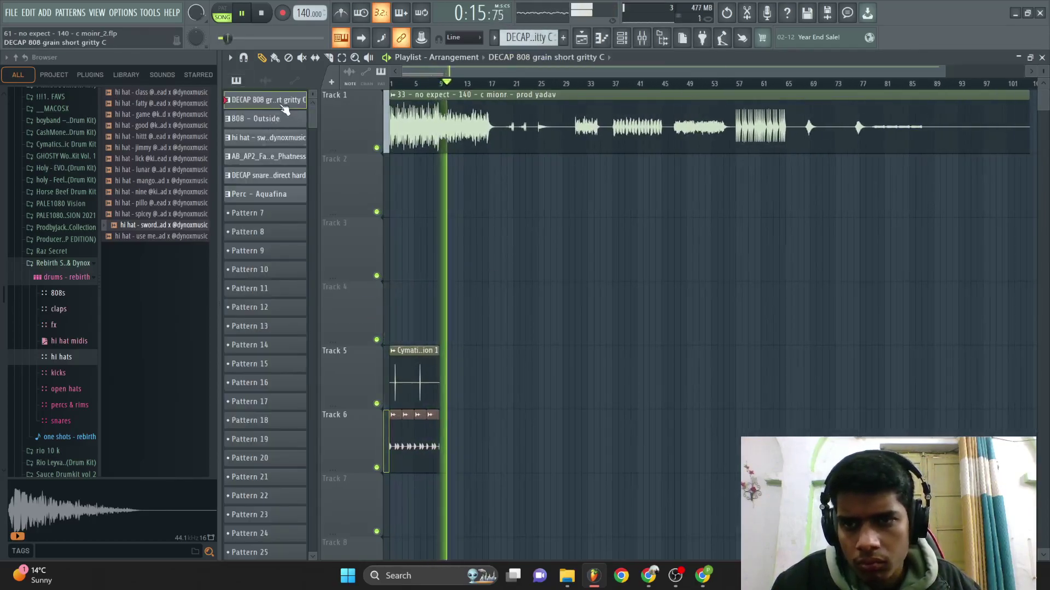
- Place the six split patterns at bar 1 on tracks 4 to 9, moving the two Cymatics loops down to tracks 9 and 10
{"action": "left_click", "coordinate": [293, 192], "text": "shift"}
{"action": "left_click_drag", "start_coordinate": [293, 192], "coordinate": [479, 290]}
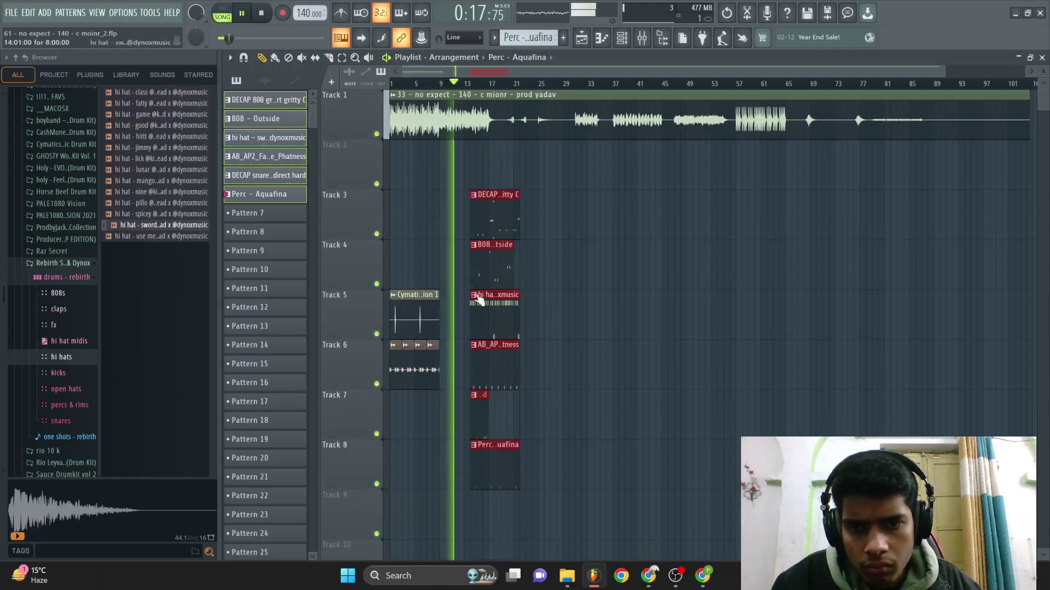
{"action": "scroll", "coordinate": [480, 290], "scroll_direction": "up", "scroll_amount": 2}
{"action": "left_click_drag", "start_coordinate": [394, 288], "coordinate": [440, 439]}
{"action": "left_click_drag", "start_coordinate": [427, 316], "coordinate": [389, 537]}
{"action": "left_click_drag", "start_coordinate": [681, 495], "coordinate": [563, 188]}
{"action": "left_click_drag", "start_coordinate": [608, 296], "coordinate": [434, 345]}
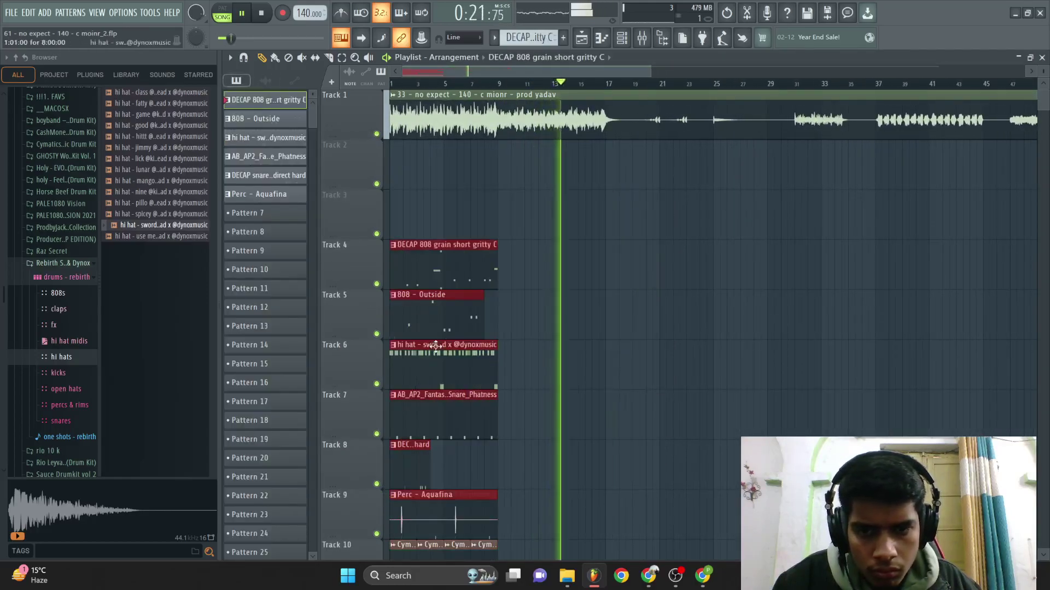
- Extend the 808 - Outside clip to bar 9 and add a second DECAP snare clip at bar 5 on track 8
{"action": "left_click", "coordinate": [482, 319]}
{"action": "scroll", "coordinate": [495, 336], "scroll_direction": "down", "scroll_amount": 2}
{"action": "left_click", "coordinate": [417, 397]}
- Try duplicating all clips on tracks 4 to 10 into the following bars, and undo the duplication
{"action": "left_click_drag", "start_coordinate": [481, 495], "coordinate": [403, 180]}
{"action": "key", "text": "ctrl+b"}
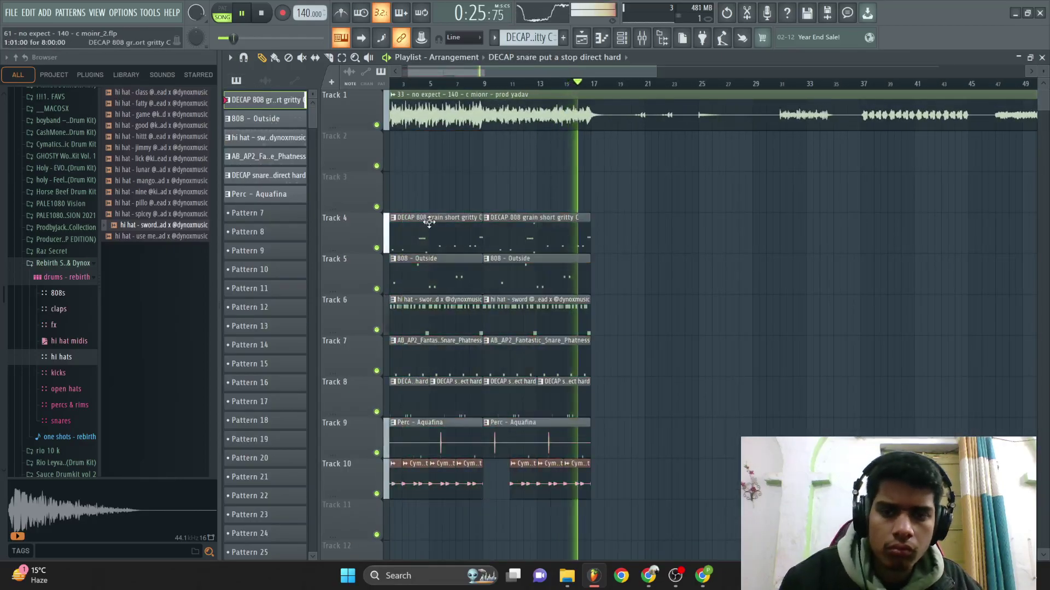
{"action": "scroll", "coordinate": [444, 234], "scroll_direction": "up", "scroll_amount": 3}
{"action": "key", "text": "ctrl+z"}
{"action": "scroll", "coordinate": [556, 514], "scroll_direction": "left", "scroll_amount": 4}
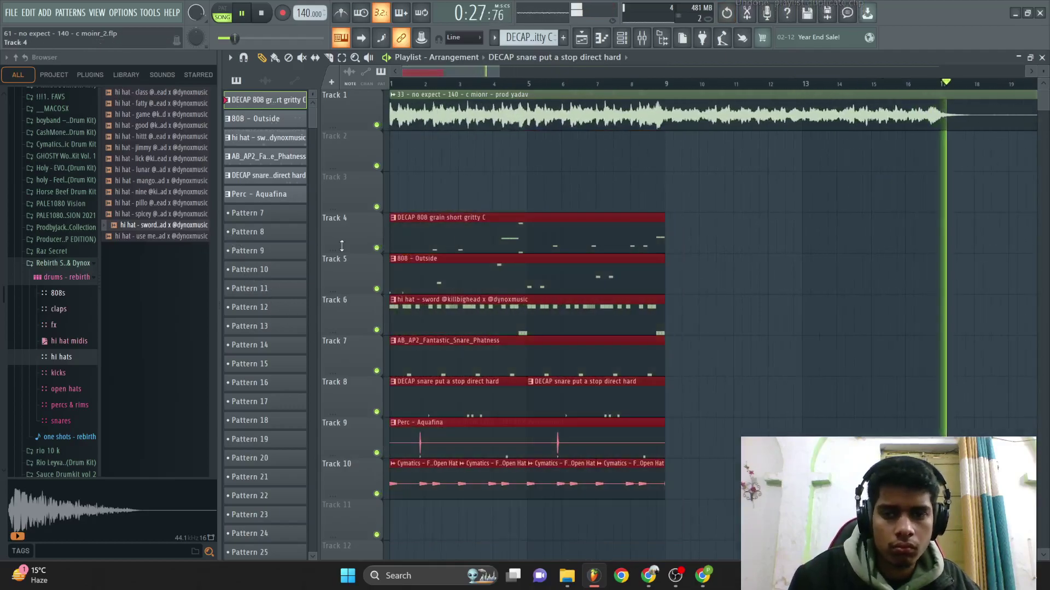
- Duplicate the clips on tracks 4 to 10 at bar 9 and cut bar 8 out of tracks 5 to 10
{"action": "key", "text": "ctrl+b"}
{"action": "left_click_drag", "start_coordinate": [629, 256], "coordinate": [635, 500]}
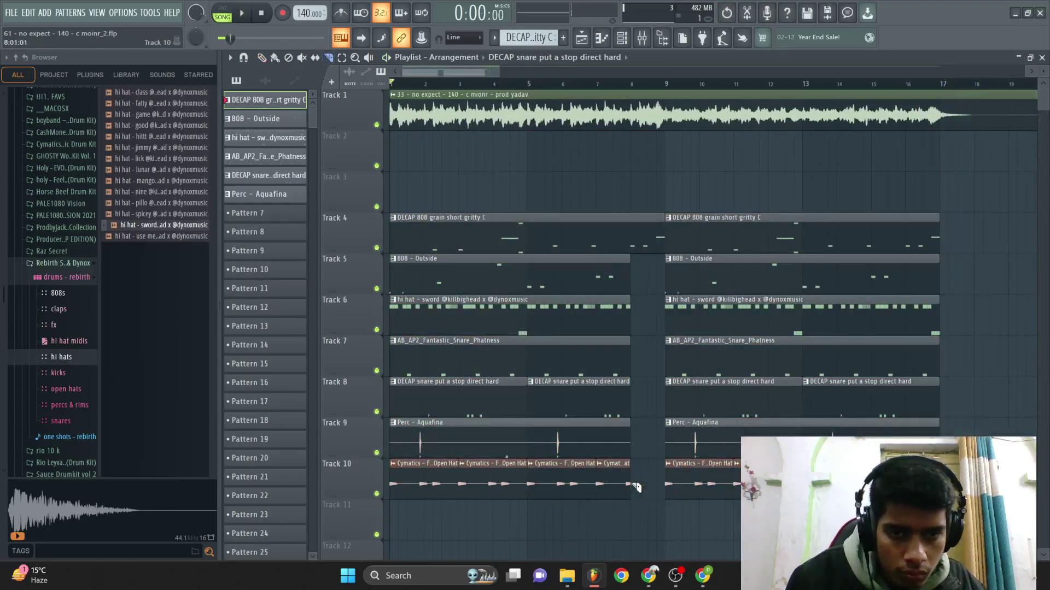
- Split the second section's clips at bar 10 and remove bar 10 from tracks 4 to 6
{"action": "left_click_drag", "start_coordinate": [724, 484], "coordinate": [701, 484]}
{"action": "left_click_drag", "start_coordinate": [733, 216], "coordinate": [738, 322]}
{"action": "left_click", "coordinate": [704, 84]}
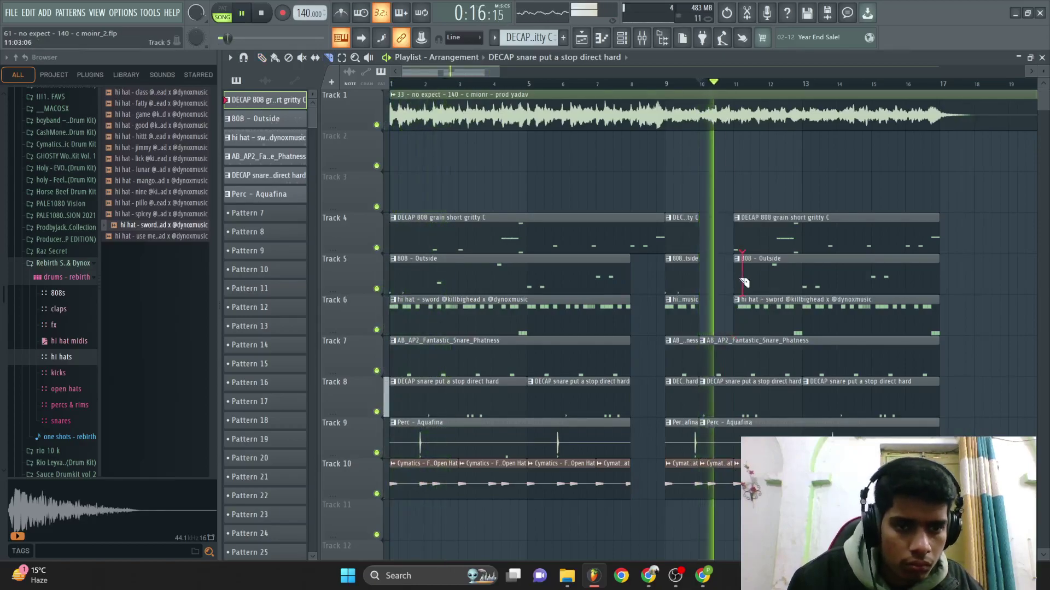
- Duplicate both sections on tracks 4 to 10 into bars 17 to 33 and cut the hi-hat from bars 17 and 18
{"action": "scroll", "coordinate": [722, 224], "scroll_direction": "down", "scroll_amount": 8}
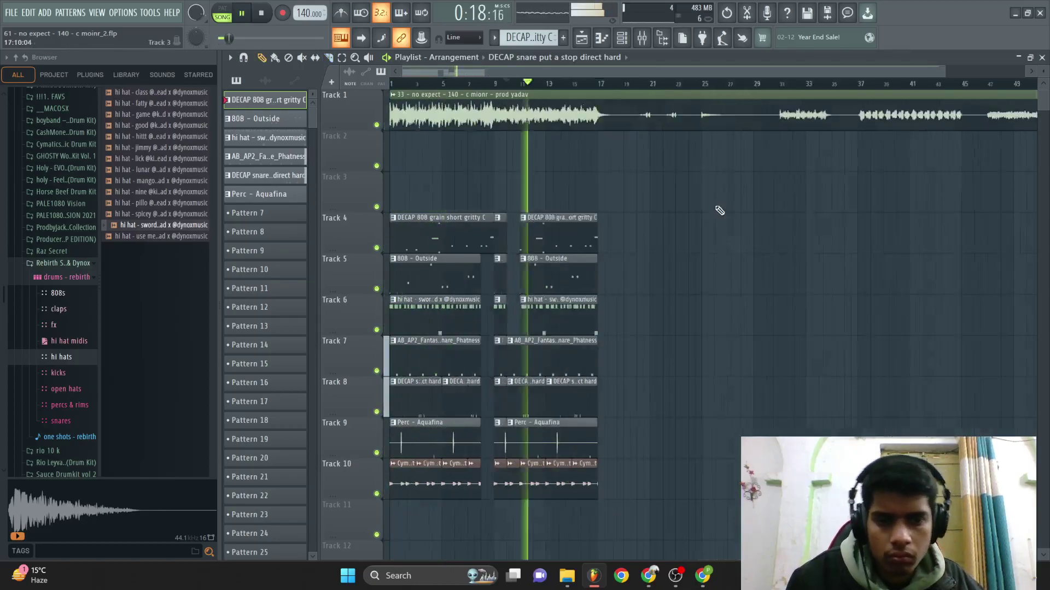
{"action": "scroll", "coordinate": [460, 234], "scroll_direction": "up", "scroll_amount": 6}
{"action": "key", "text": "ctrl+z"}
{"action": "key", "text": "ctrl+z"}
{"action": "key", "text": "ctrl+z"}
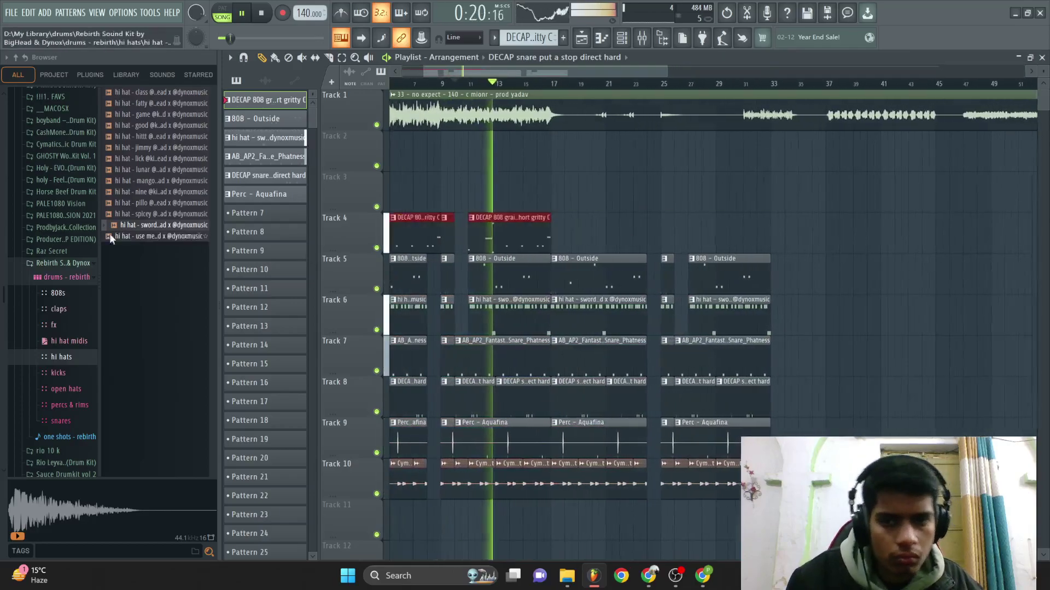
{"action": "right_click", "coordinate": [607, 312]}
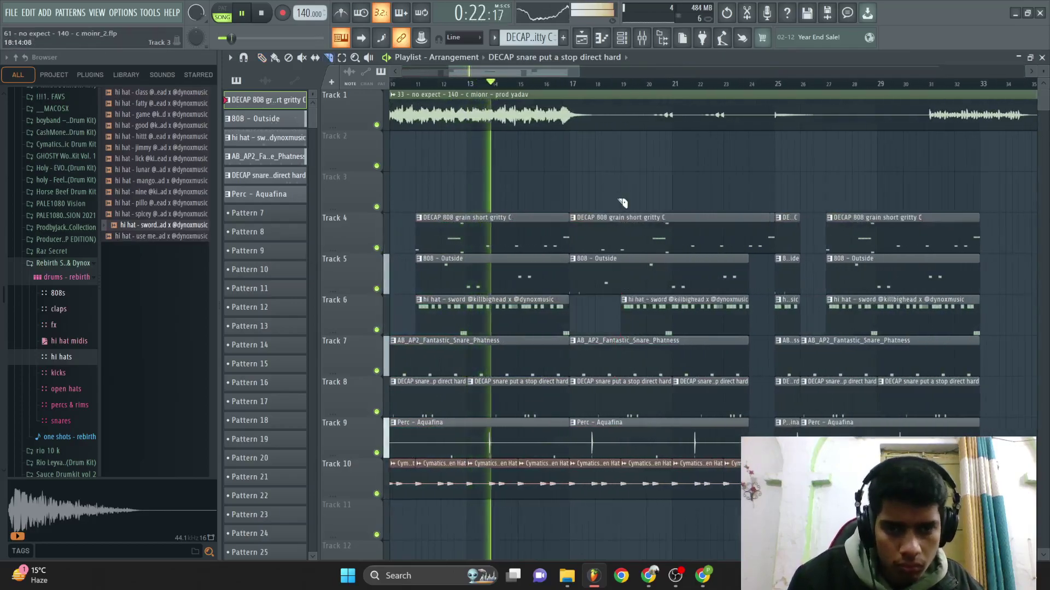
- Split the track 1 sample at bar 17 and fill up to bar 33 with two eight-bar copies of the loop
{"action": "left_click", "coordinate": [572, 85]}
{"action": "right_click", "coordinate": [586, 117]}
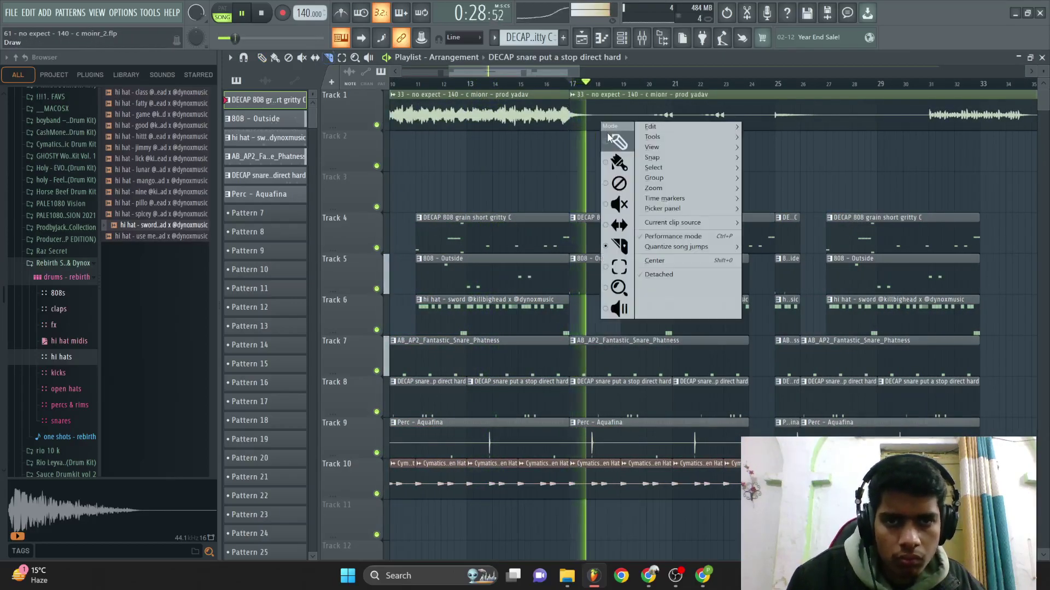
{"action": "left_click", "coordinate": [656, 230]}
{"action": "left_click", "coordinate": [570, 112]}
{"action": "left_click", "coordinate": [774, 122]}
{"action": "right_click", "coordinate": [750, 140]}
- Make the sample clip at bar 17 on track 1 unique and open its channel settings
{"action": "key", "text": "space"}
{"action": "left_click", "coordinate": [572, 94]}
{"action": "left_click", "coordinate": [598, 197]}
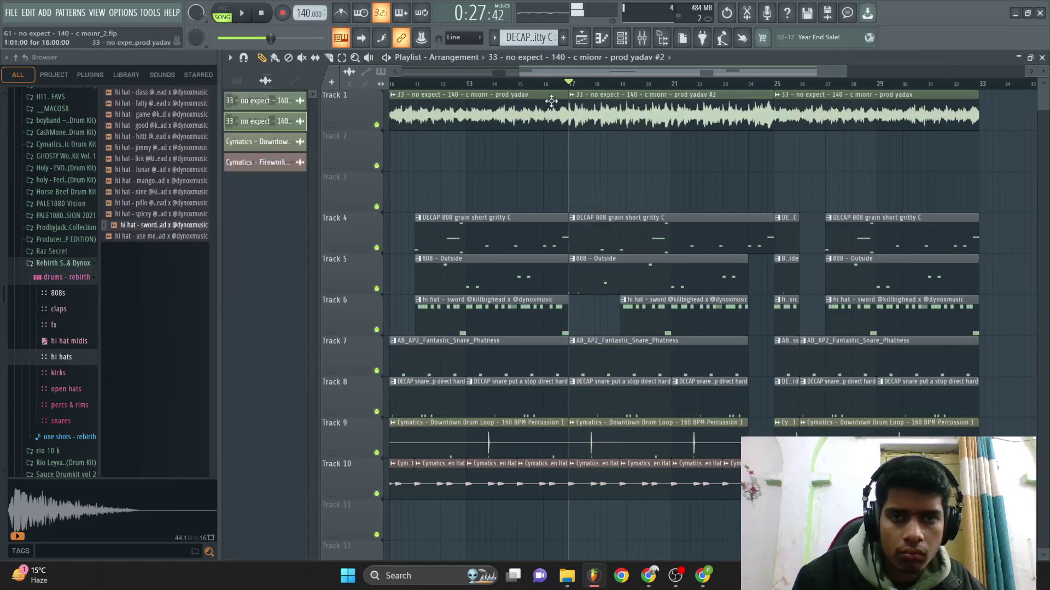
{"action": "right_click", "coordinate": [573, 100]}
{"action": "left_click", "coordinate": [596, 186]}
{"action": "key", "text": "Return"}
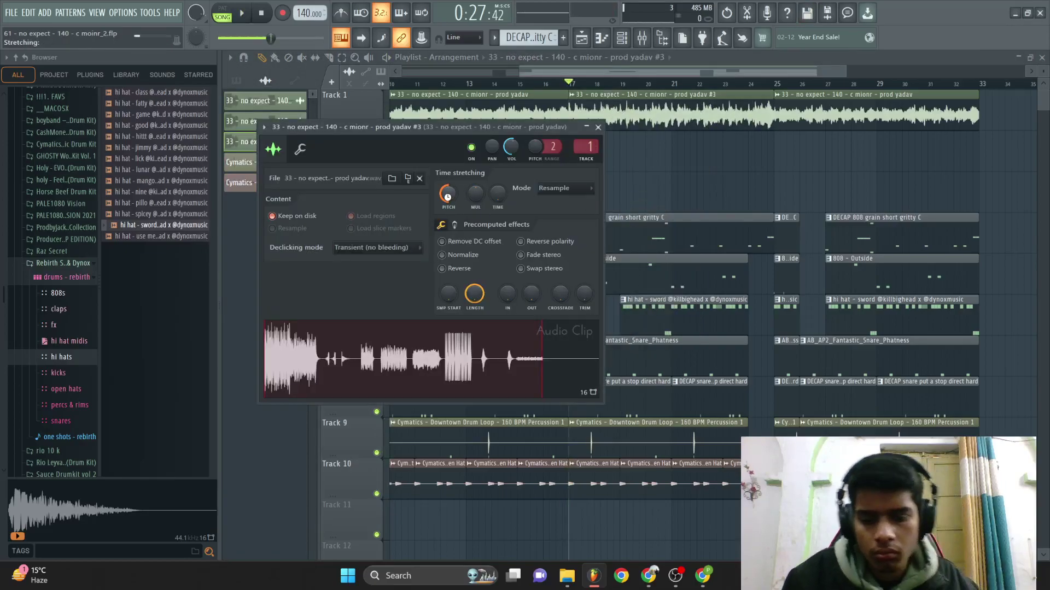
- Adjust the pitch of the unique sample clip at bar 17 and set its time-stretching mode to Auto
{"action": "key", "text": "space"}
{"action": "key", "text": "F9"}
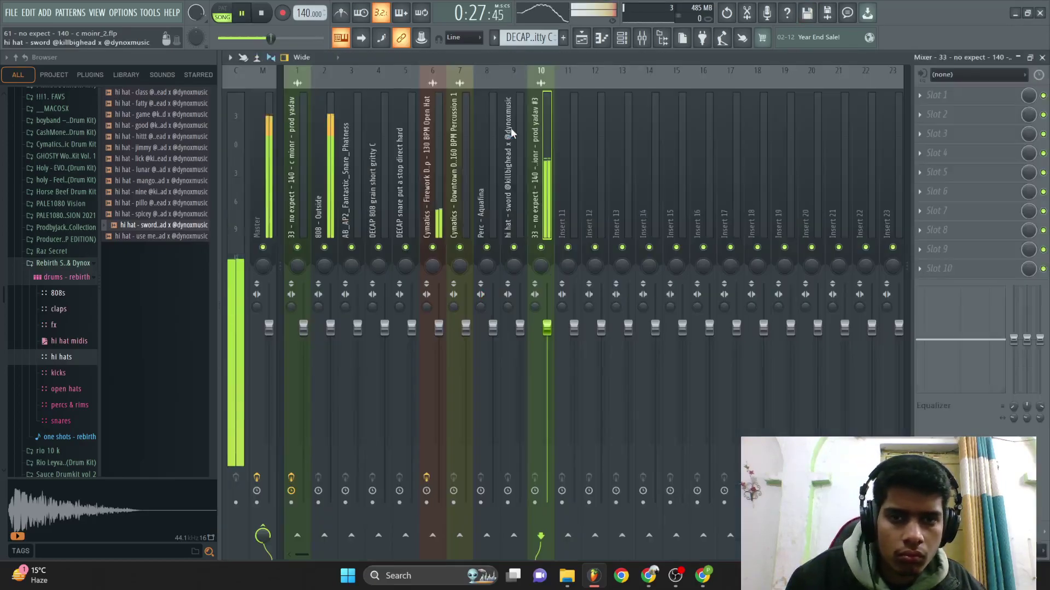
{"action": "key", "text": "ctrl+z"}
{"action": "key", "text": "F9"}
{"action": "double_click", "coordinate": [638, 105]}
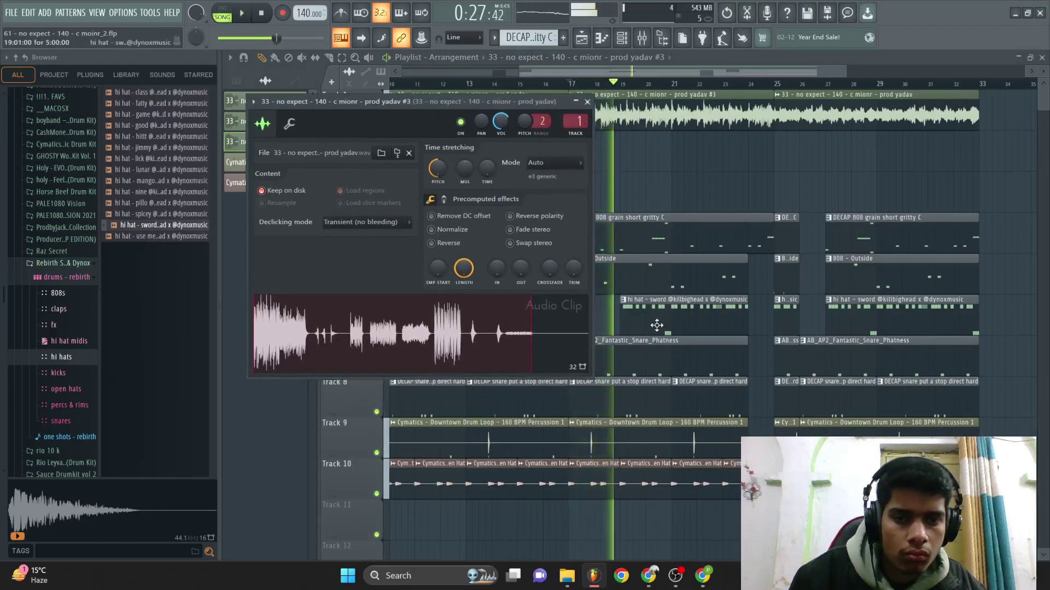
{"action": "key", "text": "Escape"}
- Delete the hi-hat, DECAP snare and both Cymatics loop clips between bars 17 and 25 on tracks 6, 8, 9 and 10
{"action": "right_click", "coordinate": [700, 481]}
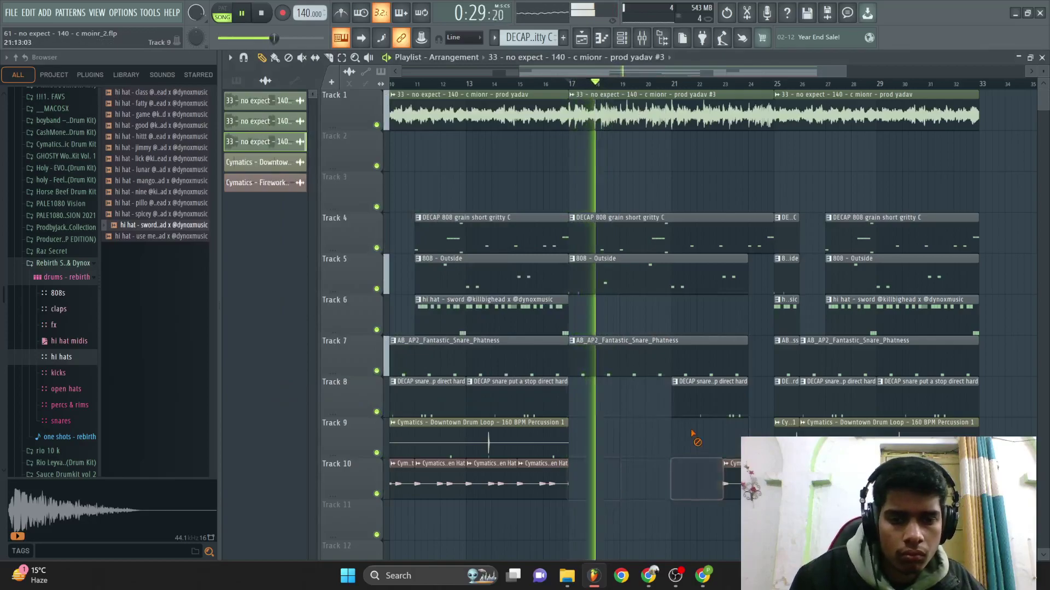
{"action": "right_click", "coordinate": [711, 399]}
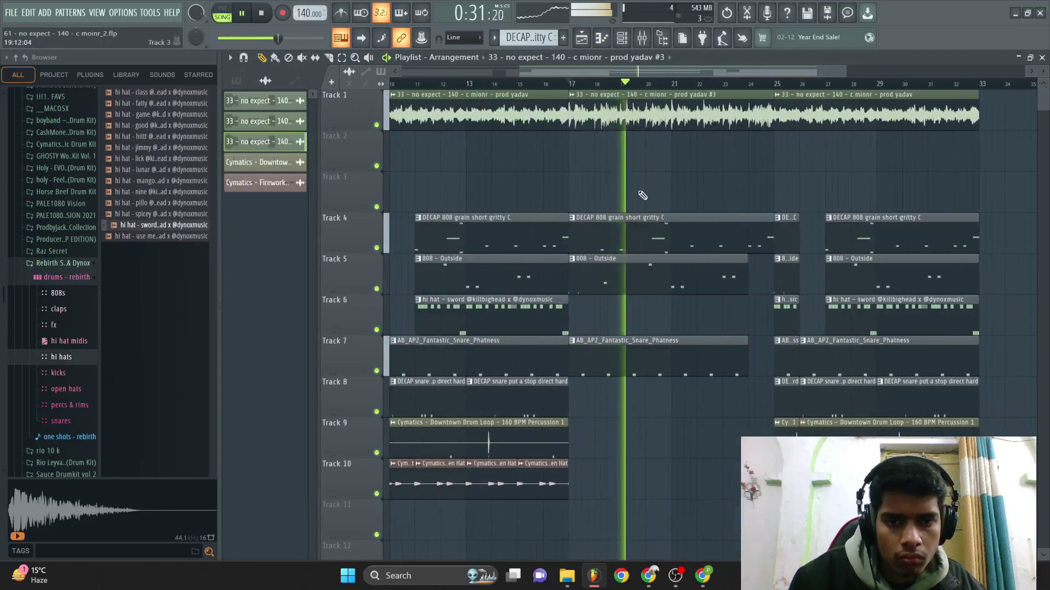
- Review the stripped-down section from bar 17 during playback and check the channel settings of its pitched sample
{"action": "scroll", "coordinate": [649, 184], "scroll_direction": "down", "scroll_amount": 3}
{"action": "double_click", "coordinate": [656, 110]}
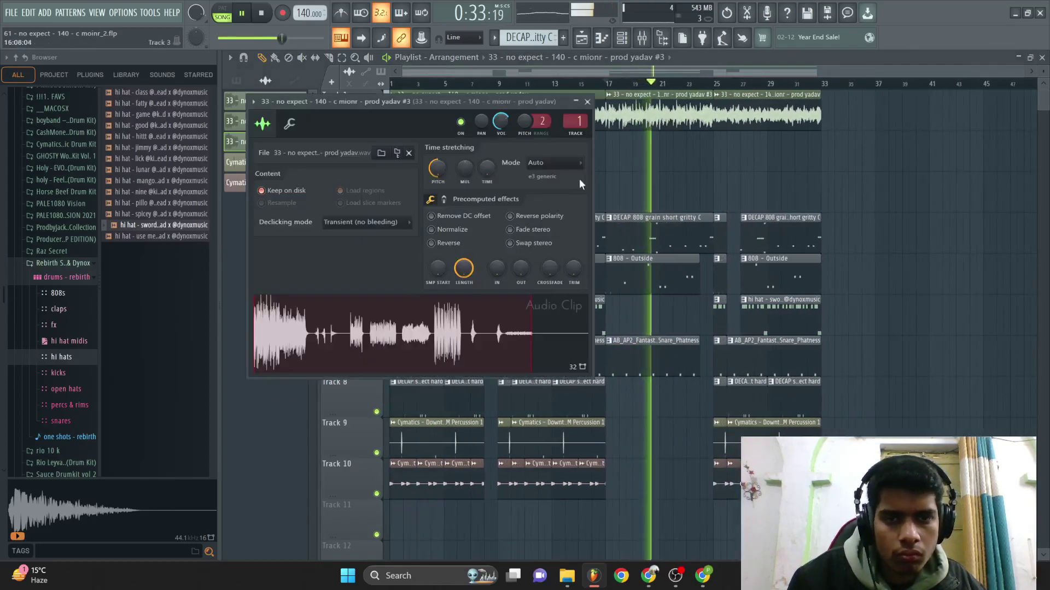
{"action": "left_click", "coordinate": [691, 171]}
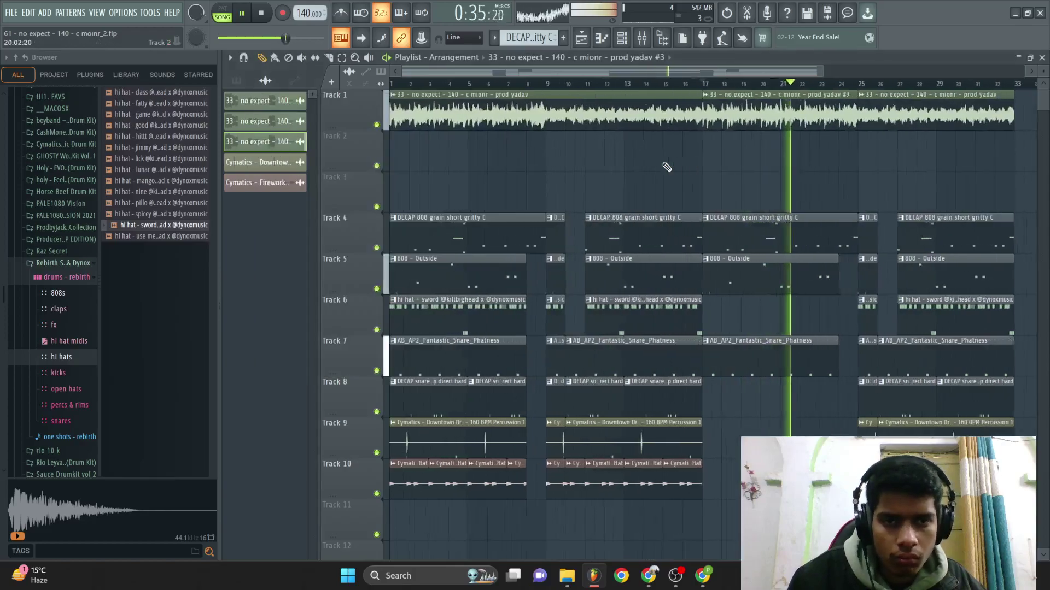
{"action": "double_click", "coordinate": [656, 109]}
{"action": "scroll", "coordinate": [505, 127], "scroll_direction": "down", "scroll_amount": 1}
{"action": "left_click", "coordinate": [656, 142]}
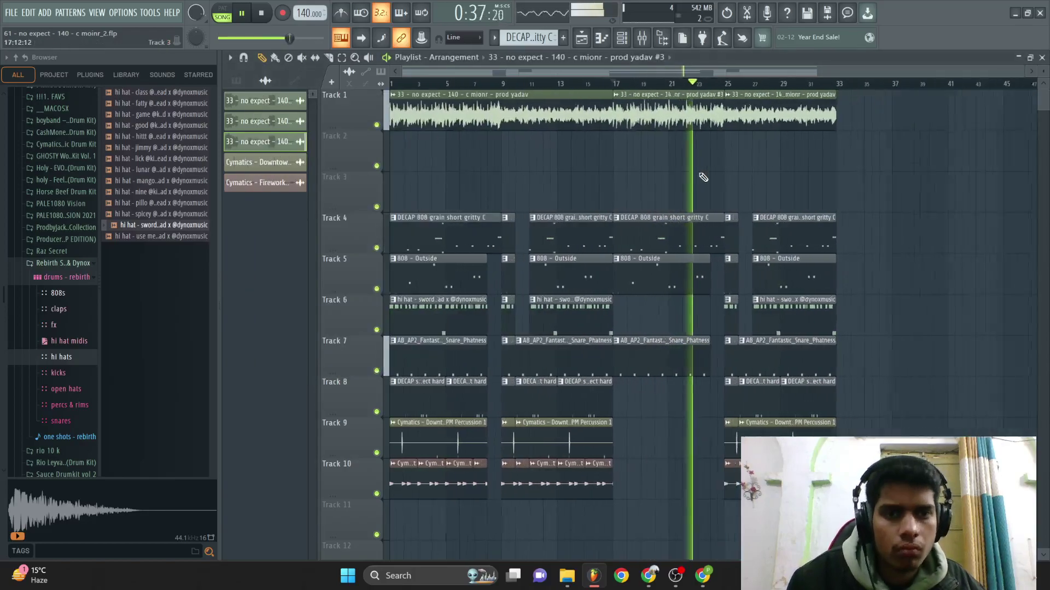
{"action": "left_click_drag", "start_coordinate": [768, 133], "coordinate": [770, 158]}
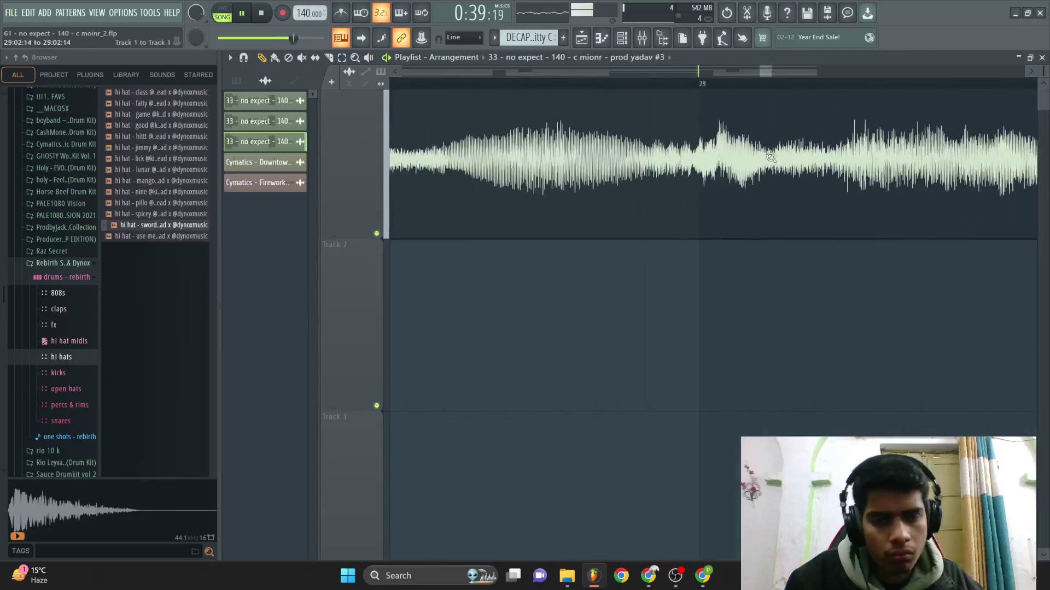
{"action": "scroll", "coordinate": [771, 159], "scroll_direction": "down", "scroll_amount": 5}
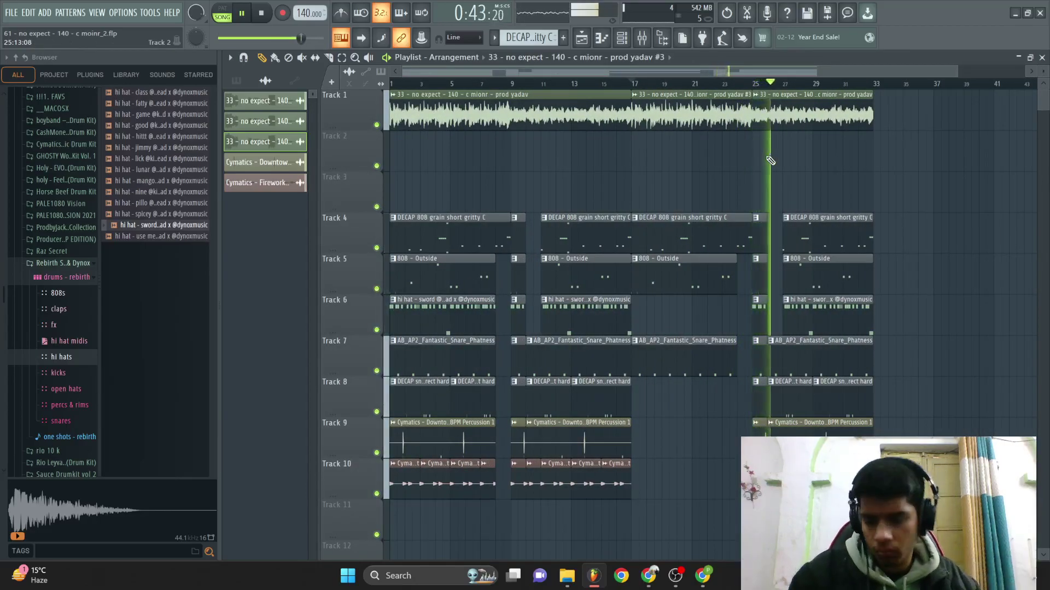
{"action": "scroll", "coordinate": [771, 161], "scroll_direction": "up", "scroll_amount": 2}
{"action": "scroll", "coordinate": [792, 171], "scroll_direction": "down", "scroll_amount": 4}
- Copy the eight-bar sample clip at bar 9 to bar 33 on track 2 and make the copy unique
{"action": "left_click_drag", "start_coordinate": [493, 121], "coordinate": [826, 146]}
{"action": "left_click", "coordinate": [824, 136]}
{"action": "left_click", "coordinate": [864, 239]}
- Route the unique sample copy to mixer track 10 and load HalfTime in that track's second effect slot
{"action": "key", "text": "F9"}
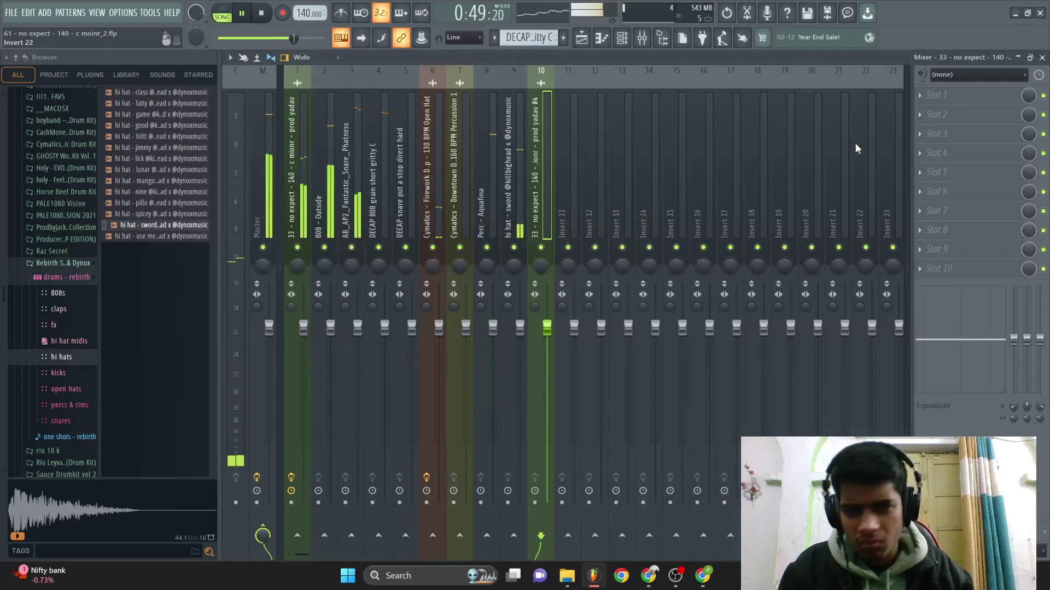
{"action": "left_click", "coordinate": [962, 114]}
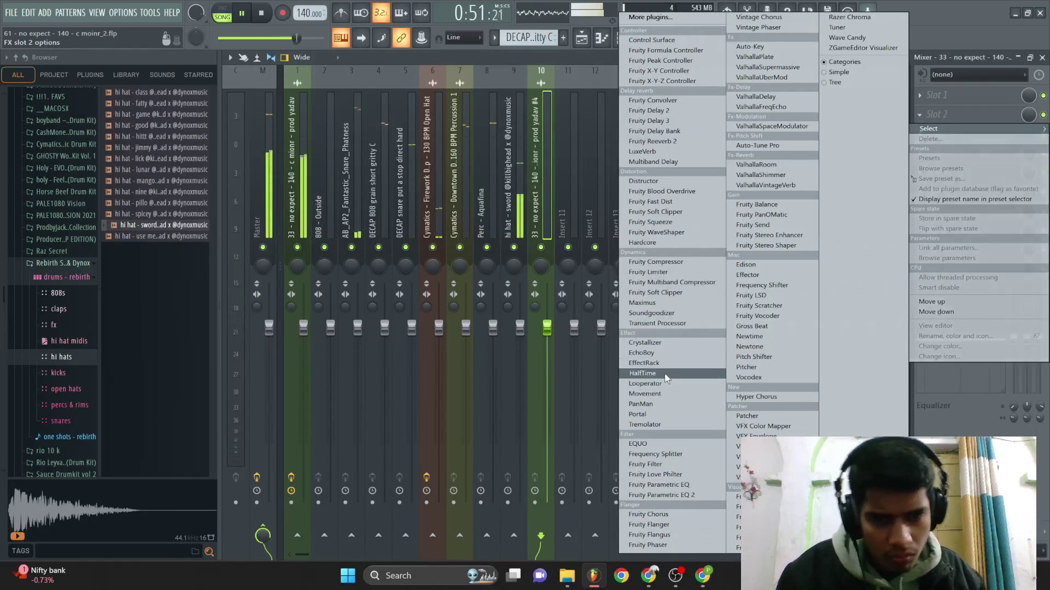
{"action": "left_click", "coordinate": [643, 374]}
{"action": "key", "text": "F5"}
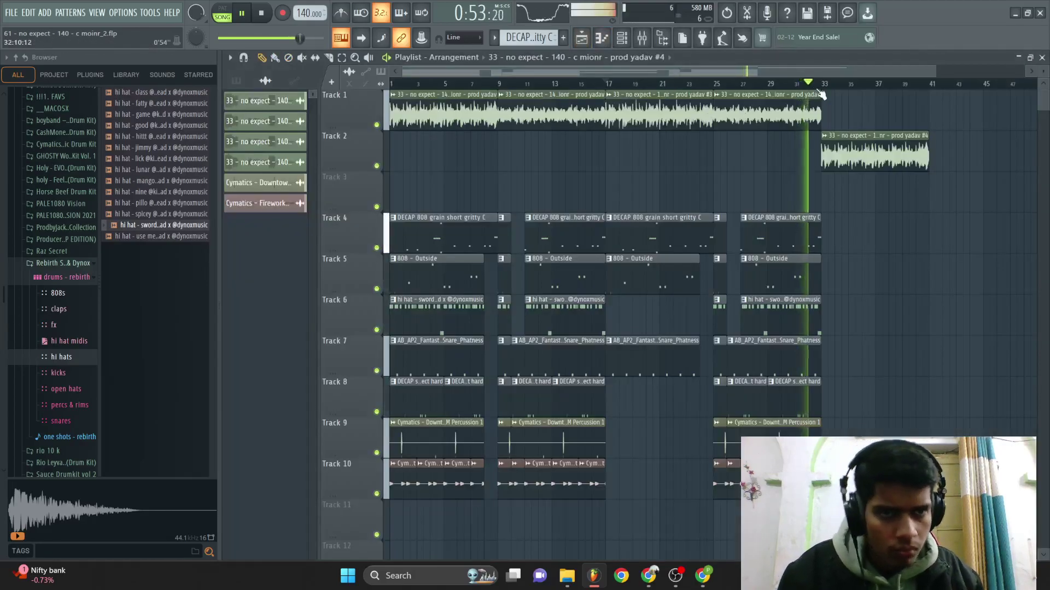
- Split the clips on tracks 4 to 10 at bar 29 and duplicate the last hi-hat and AB_AP2 snare clips at bar 33
{"action": "scroll", "coordinate": [802, 227], "scroll_direction": "down", "scroll_amount": 2}
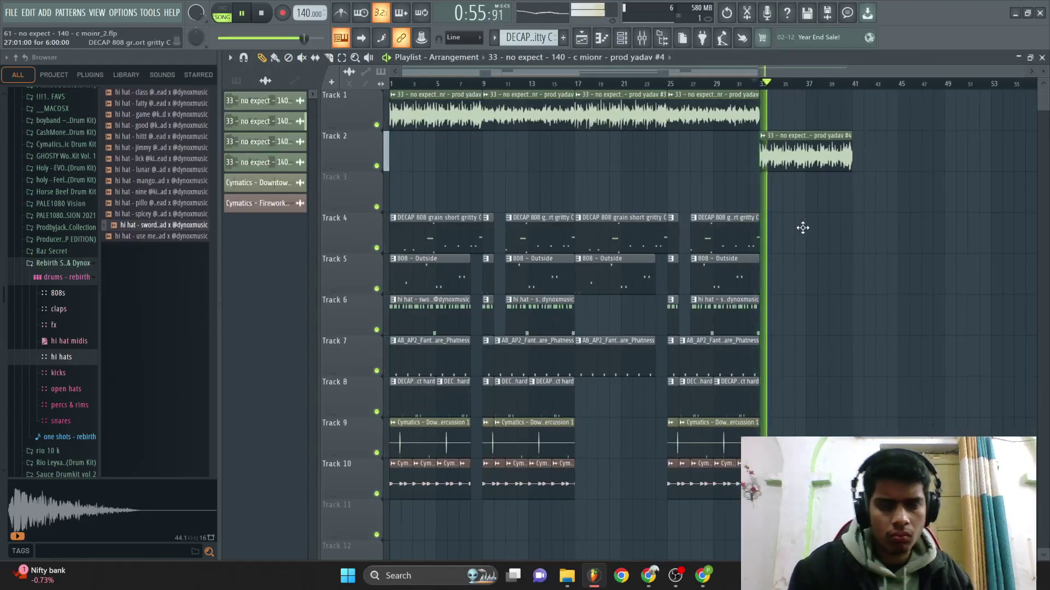
{"action": "double_click", "coordinate": [838, 152]}
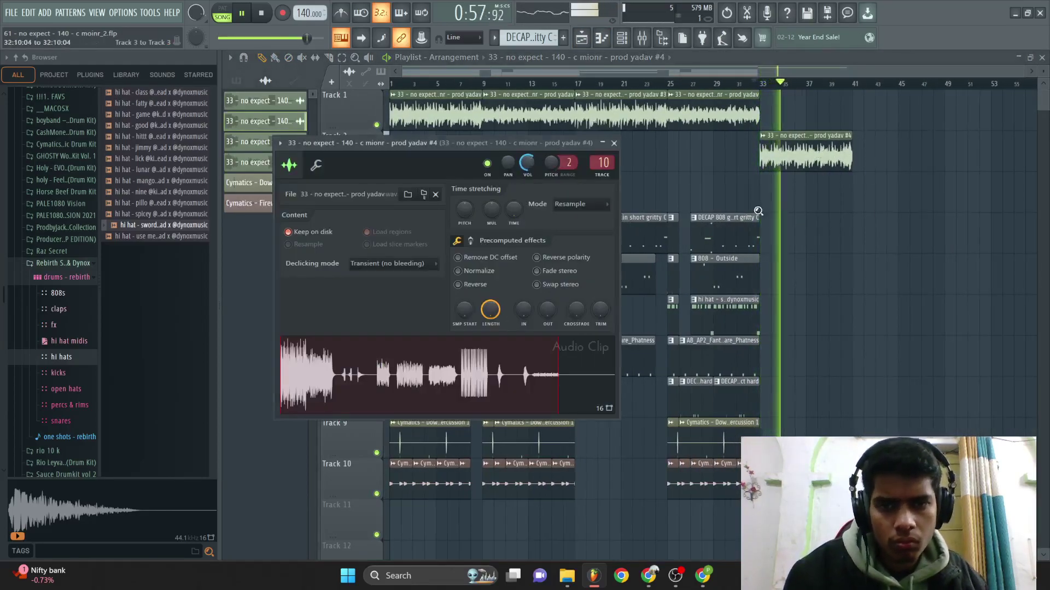
{"action": "scroll", "coordinate": [759, 212], "scroll_direction": "up", "scroll_amount": 1}
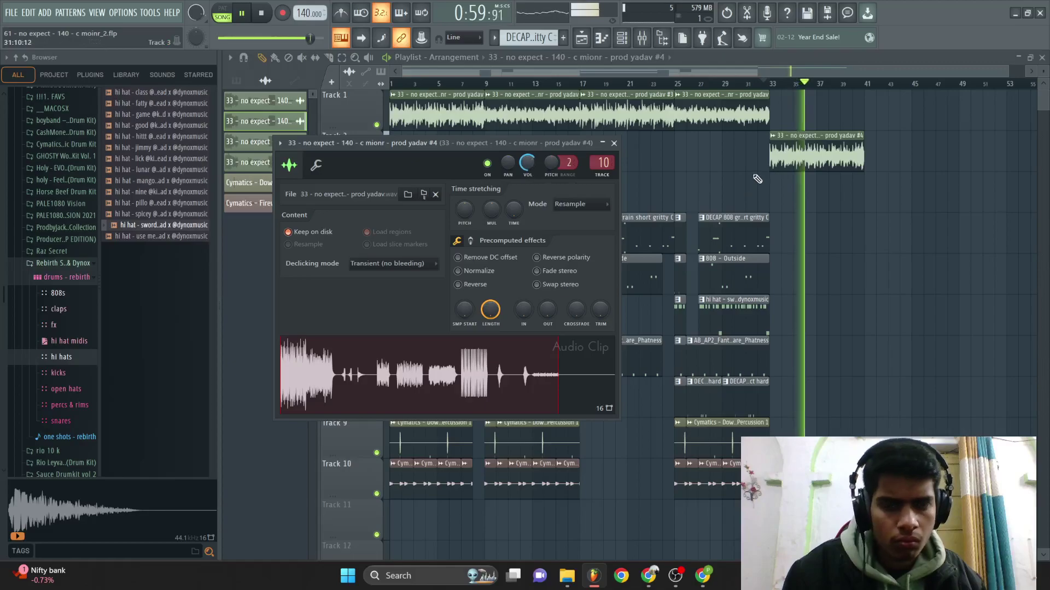
{"action": "scroll", "coordinate": [734, 171], "scroll_direction": "up", "scroll_amount": 3}
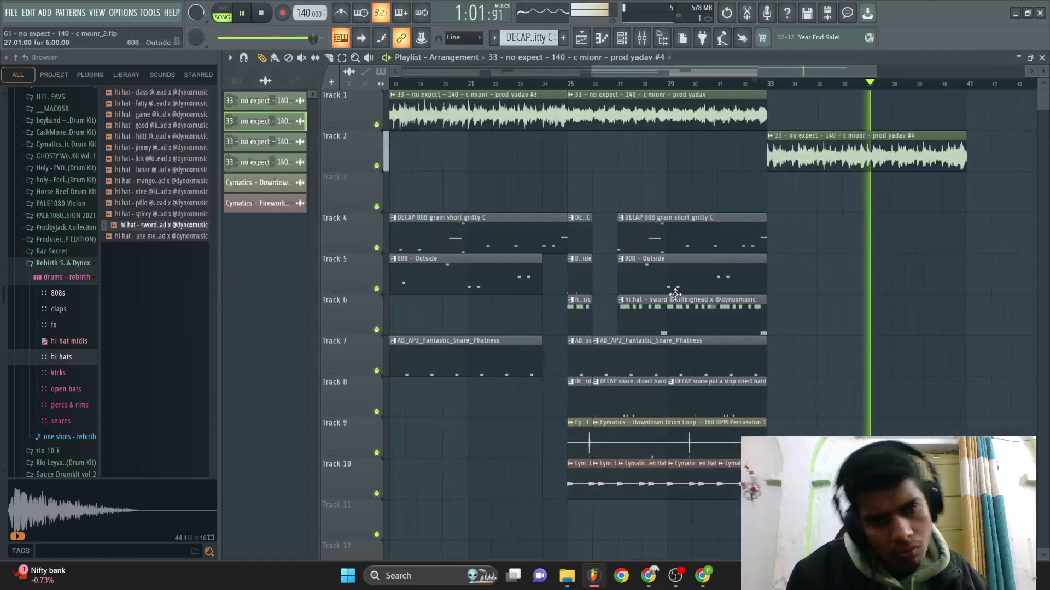
{"action": "left_click_drag", "start_coordinate": [665, 496], "coordinate": [666, 500]}
{"action": "right_click", "coordinate": [696, 220]}
{"action": "key", "text": "space"}
{"action": "left_click_drag", "start_coordinate": [773, 333], "coordinate": [734, 339]}
{"action": "key", "text": "ctrl+b"}
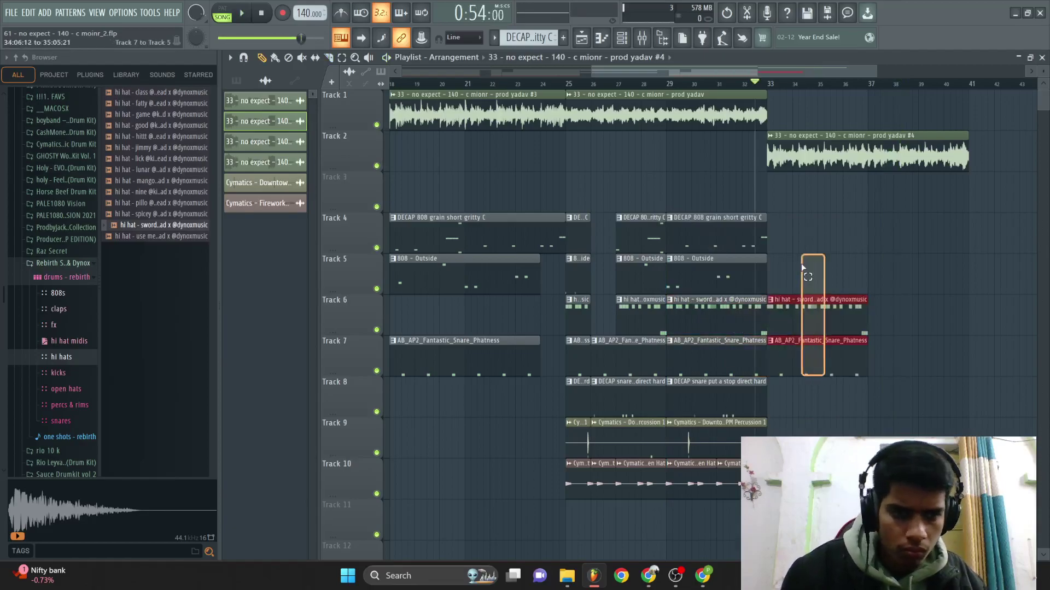
- Consolidate the duplicated hi-hat and snare clips into one audio clip and stretch it to bar 41
{"action": "key", "text": "ctrl+alt+c"}
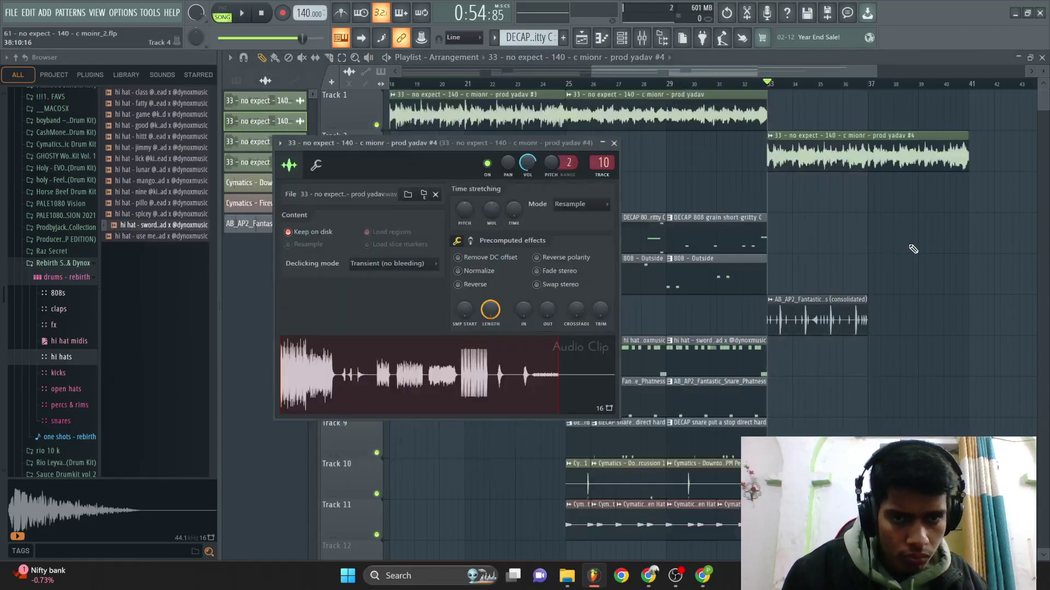
{"action": "key", "text": "Escape"}
{"action": "left_click_drag", "start_coordinate": [867, 312], "coordinate": [972, 307]}
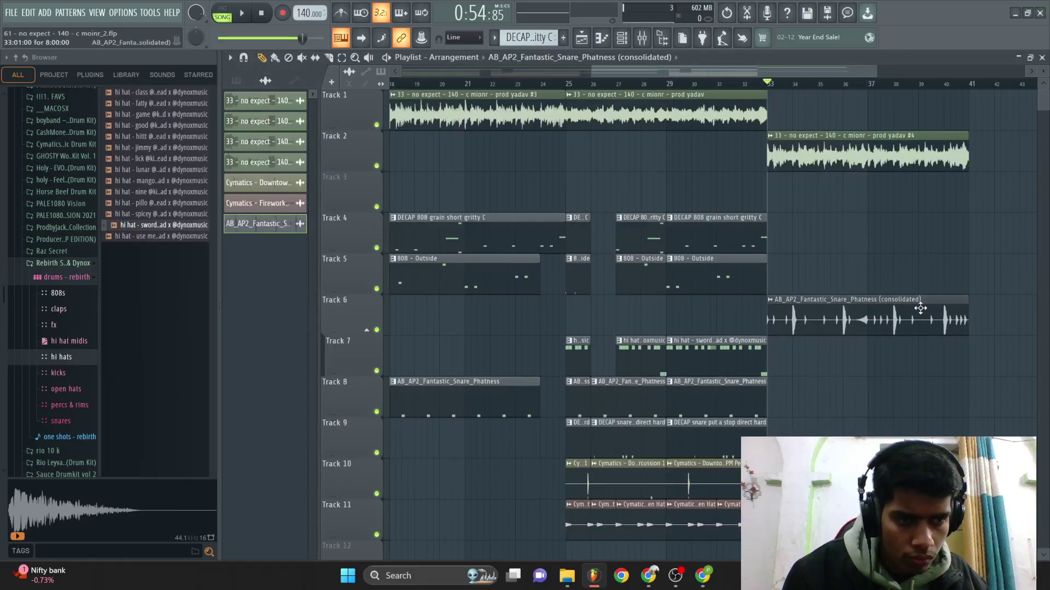
- Route the consolidated snare and hi-hat clip to mixer track 10 and play it back
{"action": "double_click", "coordinate": [920, 309]}
{"action": "key", "text": "space"}
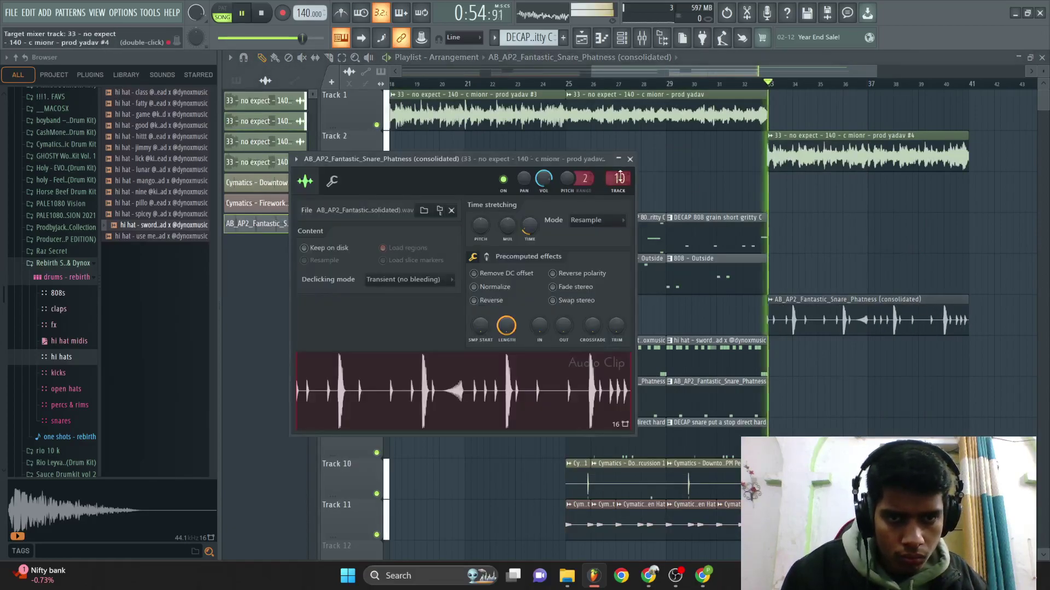
{"action": "key", "text": "Escape"}
- Shift the whole arrangement eight bars later to start at bar 9 and place an eight-bar sample copy at bar 1
{"action": "scroll", "coordinate": [850, 229], "scroll_direction": "down", "scroll_amount": 3}
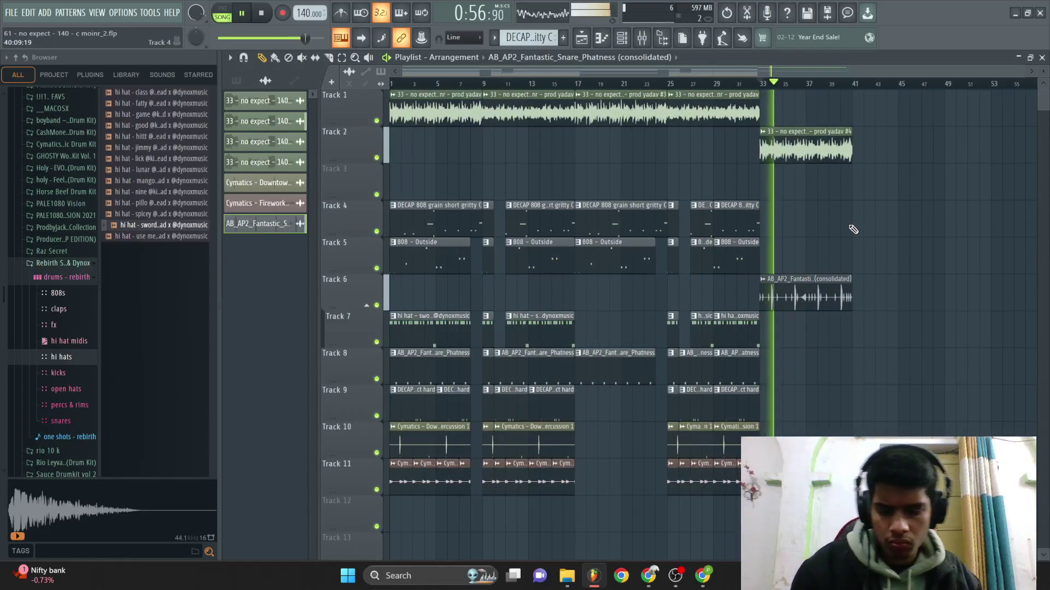
{"action": "key", "text": "ctrl+a"}
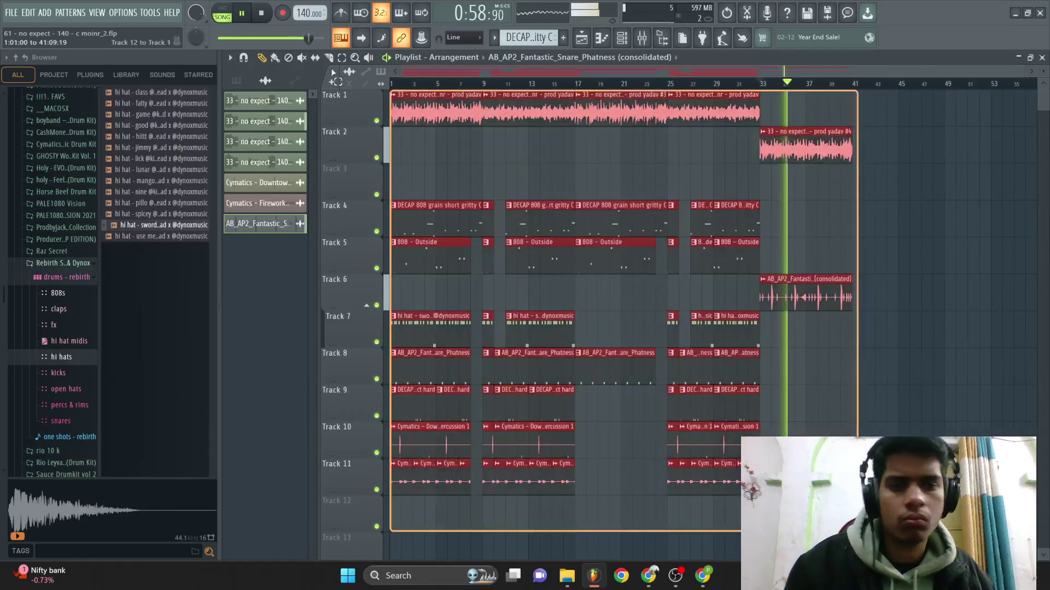
{"action": "left_click_drag", "start_coordinate": [437, 109], "coordinate": [396, 96]}
{"action": "key", "text": "space"}
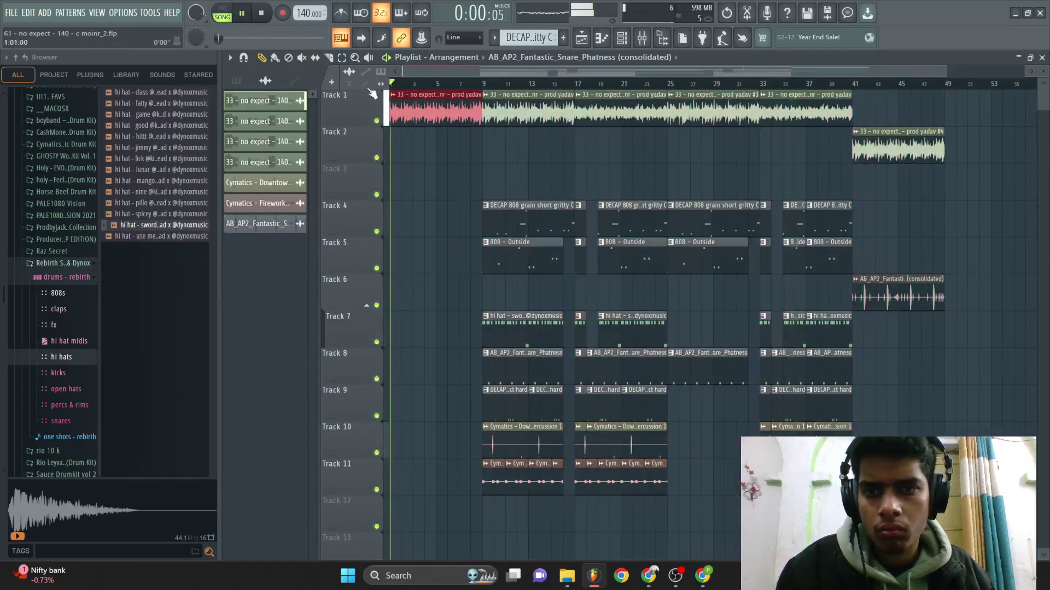
- Make the sample clip at bar 1 unique and route it to mixer track 11, then play it from there
{"action": "left_click", "coordinate": [393, 95]}
{"action": "key", "text": "Escape"}
{"action": "key", "text": "F9"}
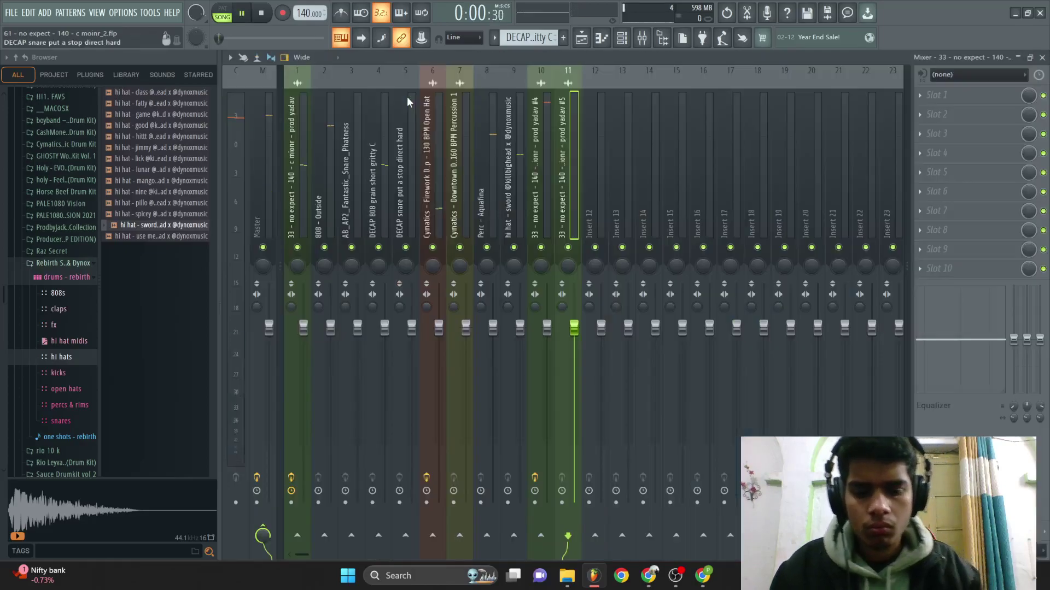
{"action": "key", "text": "space"}
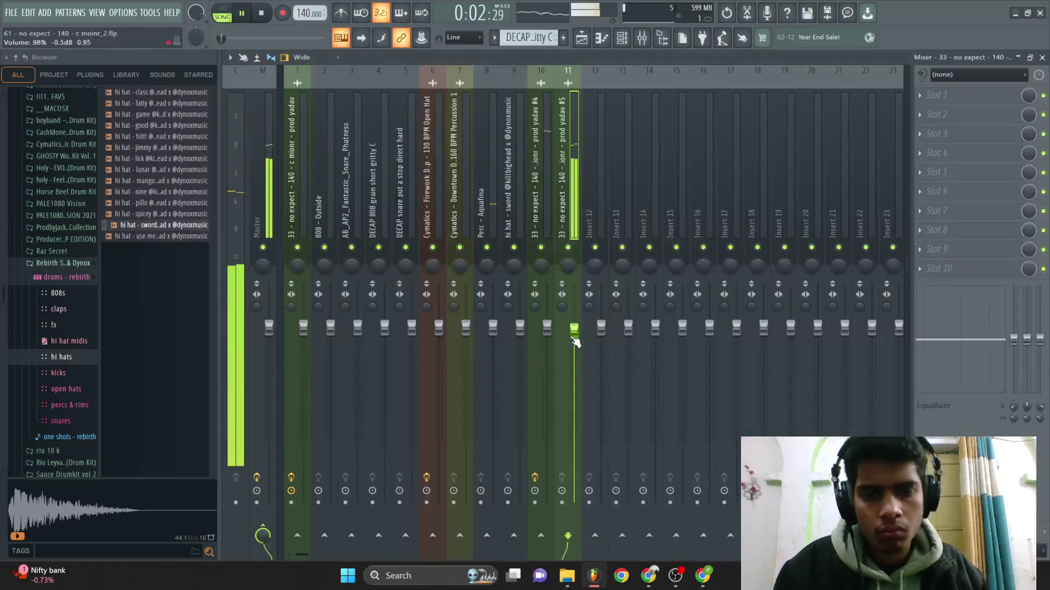
- Copy the first drum and loop section on tracks 4 to 11 from bar 9 to bar 1
{"action": "key", "text": "F5"}
{"action": "left_click_drag", "start_coordinate": [470, 202], "coordinate": [519, 446]}
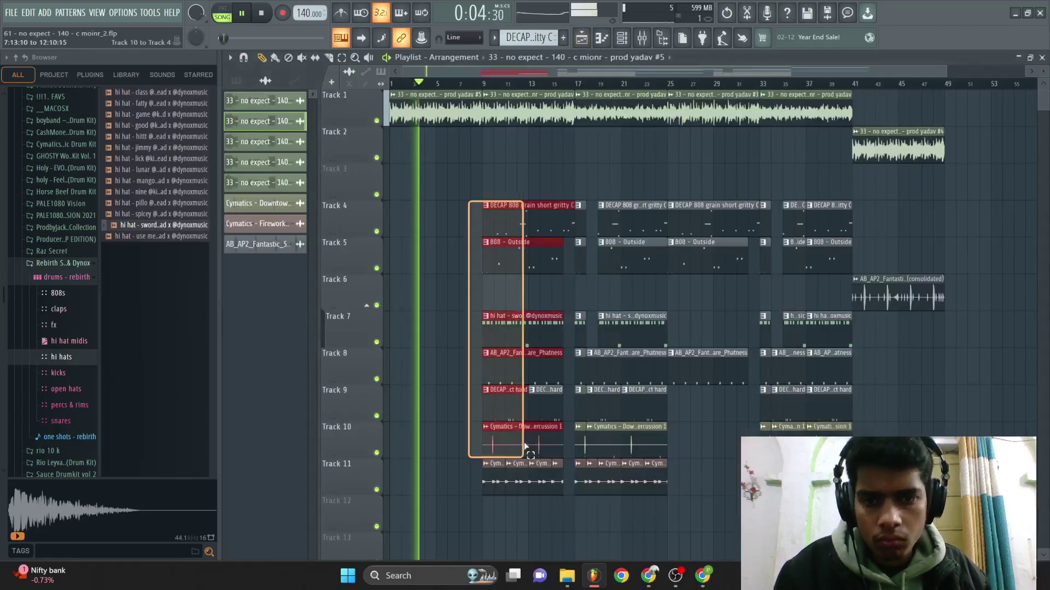
{"action": "key", "text": "ctrl+z"}
{"action": "left_click_drag", "start_coordinate": [487, 340], "coordinate": [401, 344]}
{"action": "scroll", "coordinate": [429, 235], "scroll_direction": "up", "scroll_amount": 3}
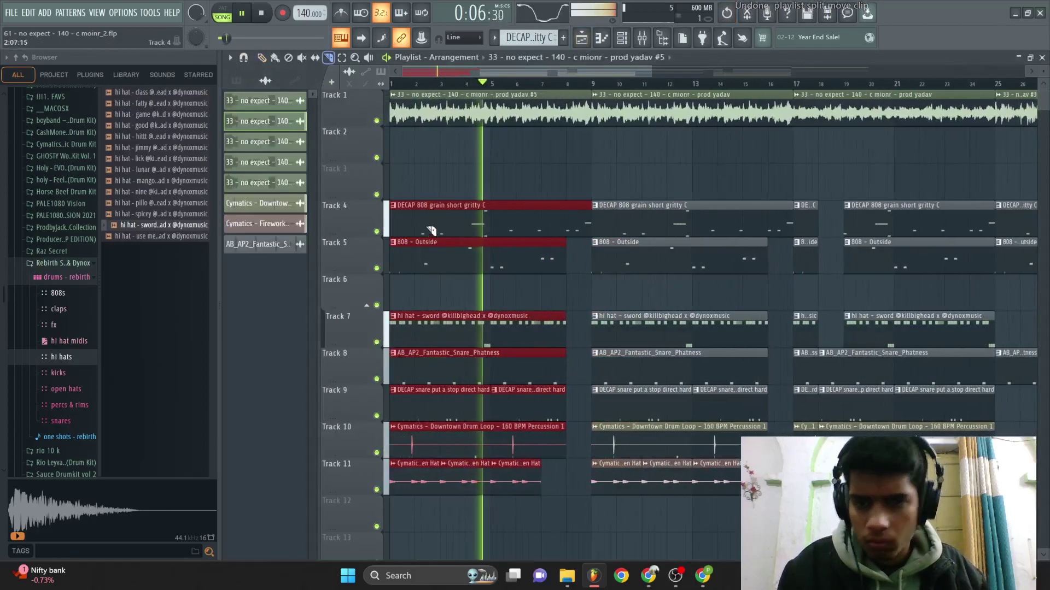
- Clear the 808 clips on tracks 4 and 5 from bars 1 to 8 and trim the opening half bar off the drum clips on tracks 7 to 10
{"action": "left_click", "coordinate": [480, 275]}
{"action": "key", "text": "Delete"}
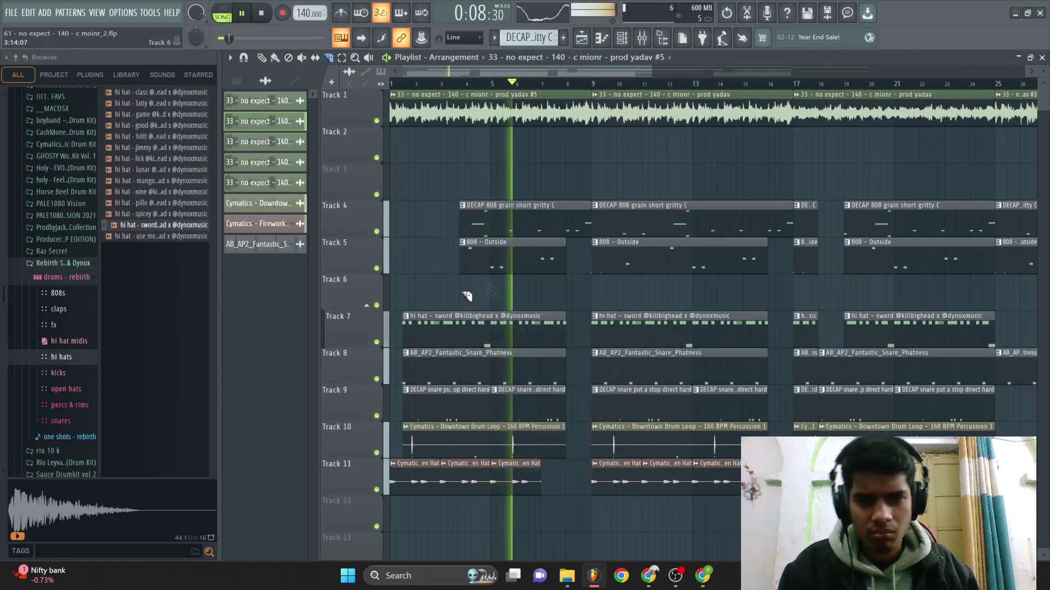
{"action": "key", "text": "ctrl+z"}
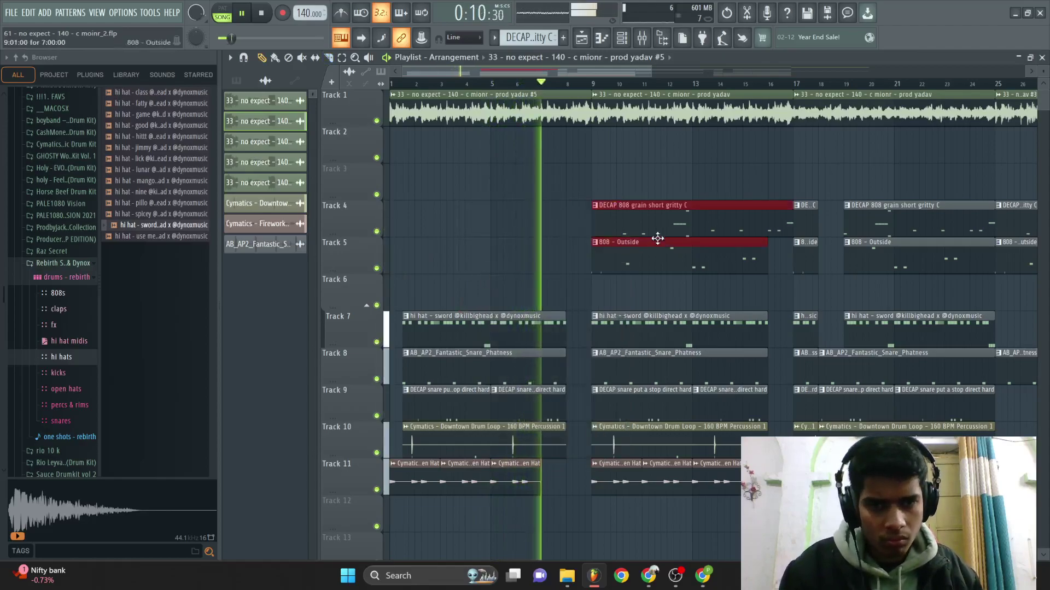
{"action": "left_click_drag", "start_coordinate": [440, 279], "coordinate": [440, 276]}
{"action": "right_click", "coordinate": [444, 268]}
{"action": "key", "text": "space"}
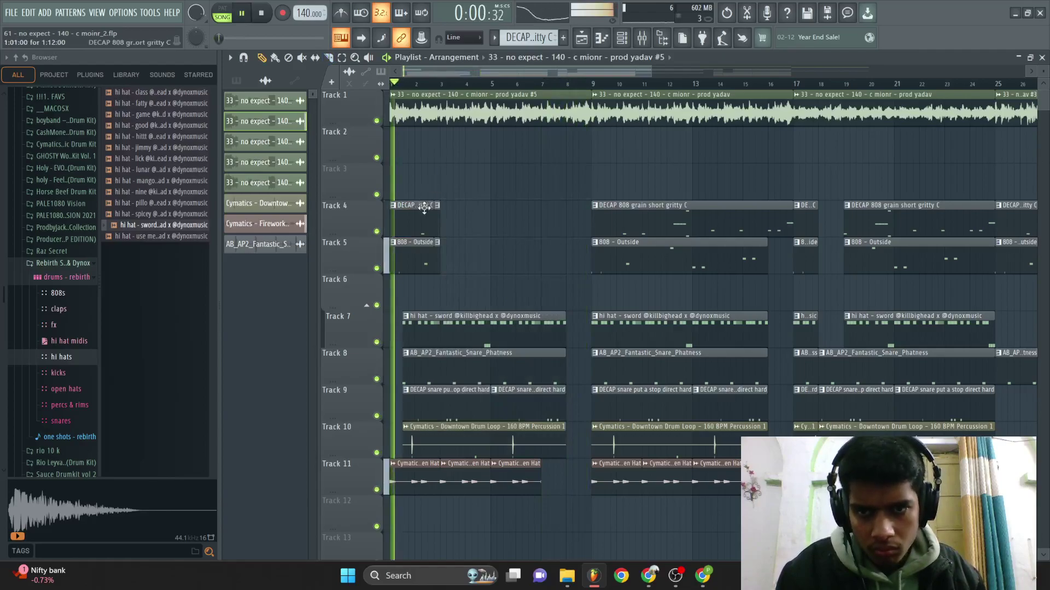
{"action": "right_click", "coordinate": [424, 218]}
{"action": "right_click", "coordinate": [424, 256]}
{"action": "right_click", "coordinate": [436, 218]}
- Trim the intro hi-hat and snare clips on tracks 7 and 8 so they start at 2:09:00
{"action": "right_click", "coordinate": [441, 361]}
{"action": "right_click", "coordinate": [442, 328]}
{"action": "right_click", "coordinate": [441, 311]}
{"action": "left_click", "coordinate": [446, 308]}
{"action": "key", "text": "space"}
- Extend the first DECAP snare clip on track 9 back to bar 1 and play the intro
{"action": "scroll", "coordinate": [409, 399], "scroll_direction": "up", "scroll_amount": 3}
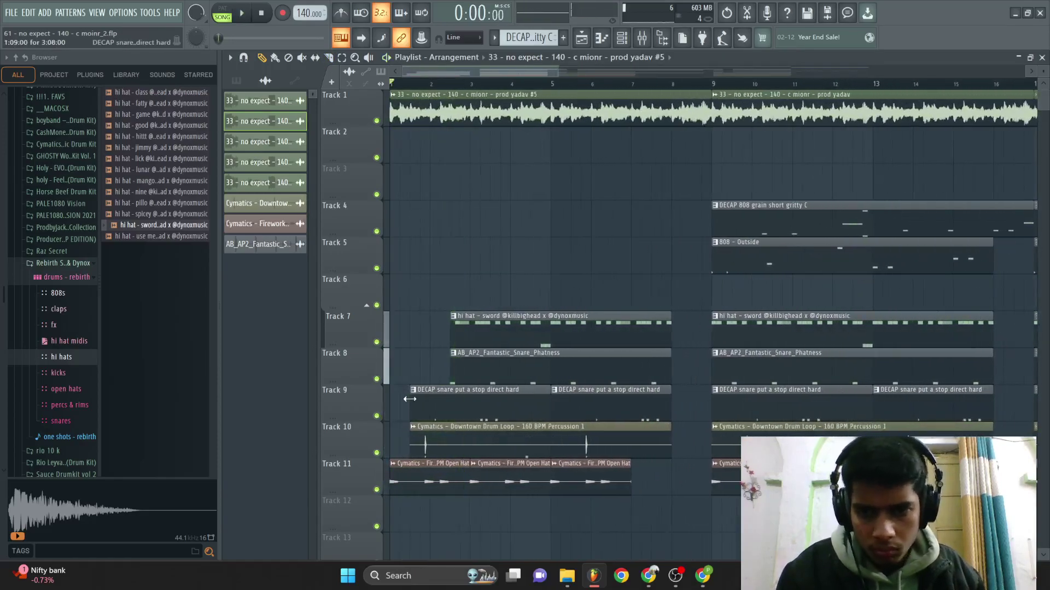
{"action": "left_click_drag", "start_coordinate": [409, 399], "coordinate": [389, 398]}
{"action": "key", "text": "space"}
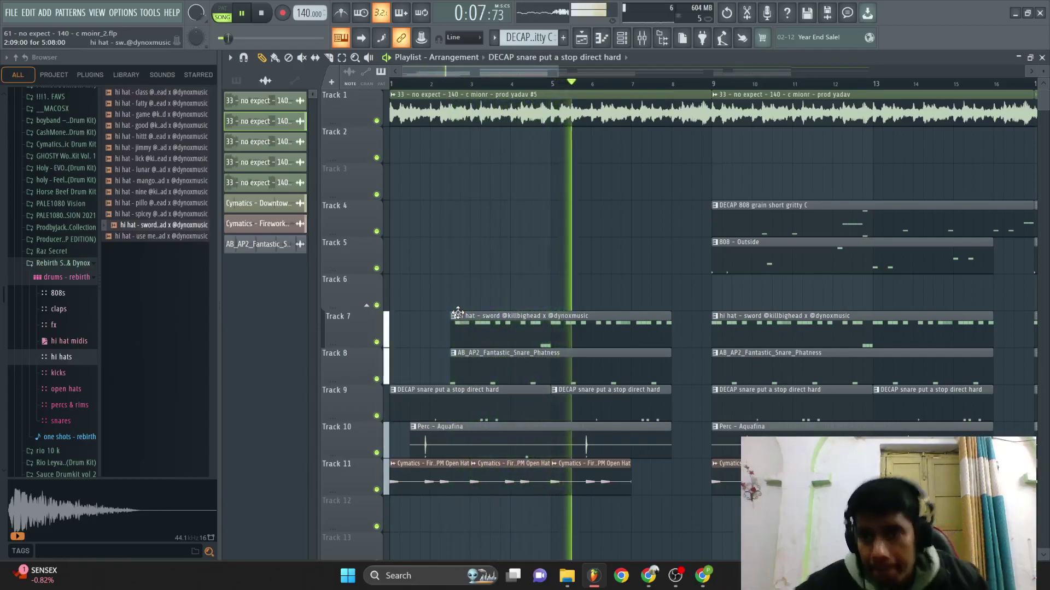
- Place the starred transition sample on track 12 just before bar 9 and check its channel settings
{"action": "left_click", "coordinate": [198, 74]}
{"action": "left_click_drag", "start_coordinate": [55, 297], "coordinate": [689, 514]}
{"action": "scroll", "coordinate": [690, 514], "scroll_direction": "up", "scroll_amount": 3}
{"action": "double_click", "coordinate": [737, 514]}
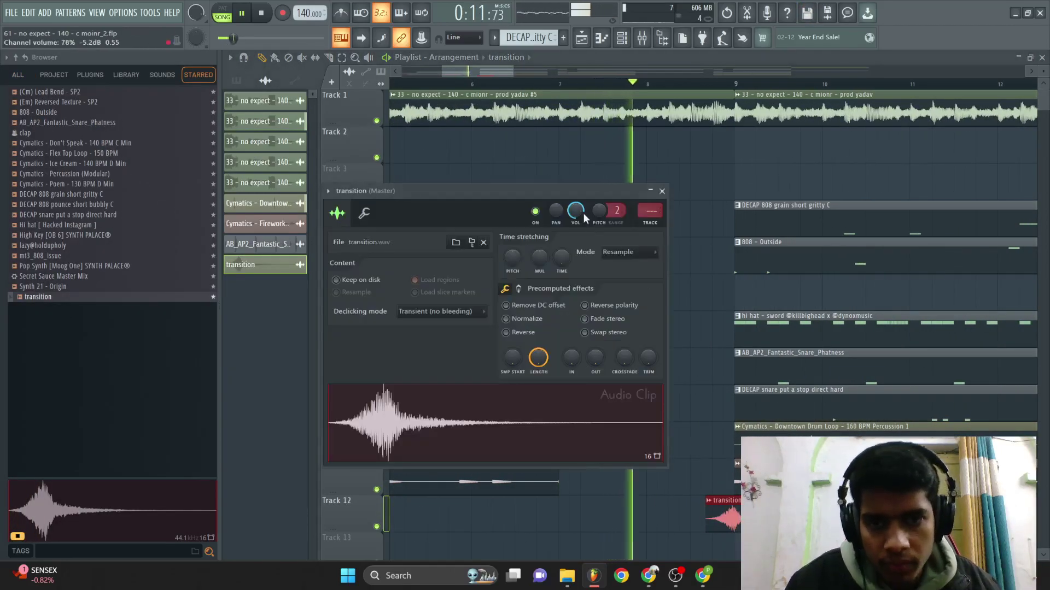
{"action": "left_click", "coordinate": [662, 191]}
{"action": "scroll", "coordinate": [570, 182], "scroll_direction": "down", "scroll_amount": 5}
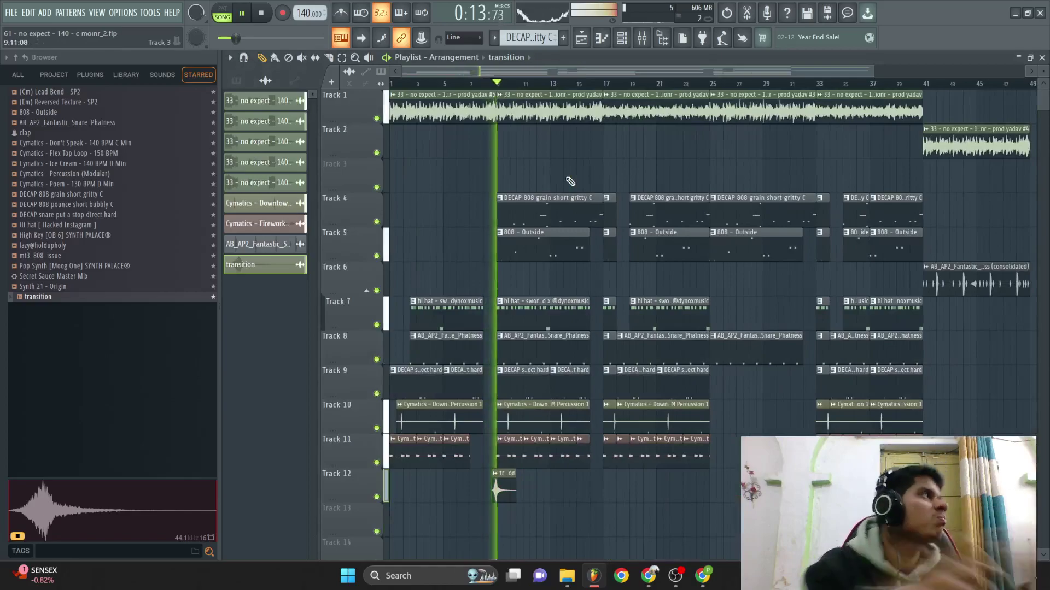
- Repeat the transition clip on track 12 at the section changes near bars 17, 25, 33 and 41
{"action": "scroll", "coordinate": [524, 297], "scroll_direction": "up", "scroll_amount": 1}
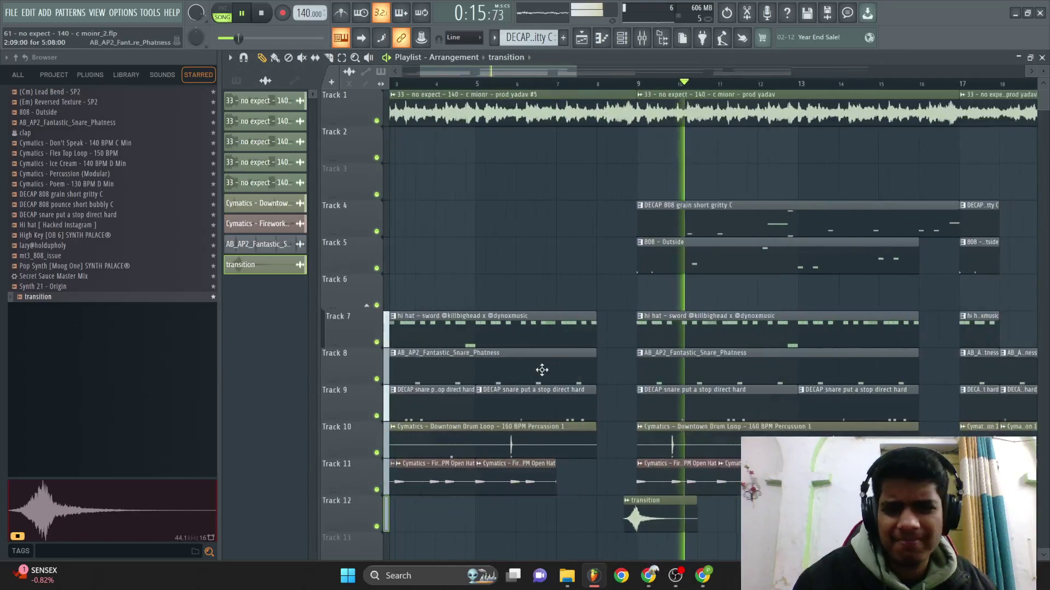
{"action": "left_click", "coordinate": [615, 530]}
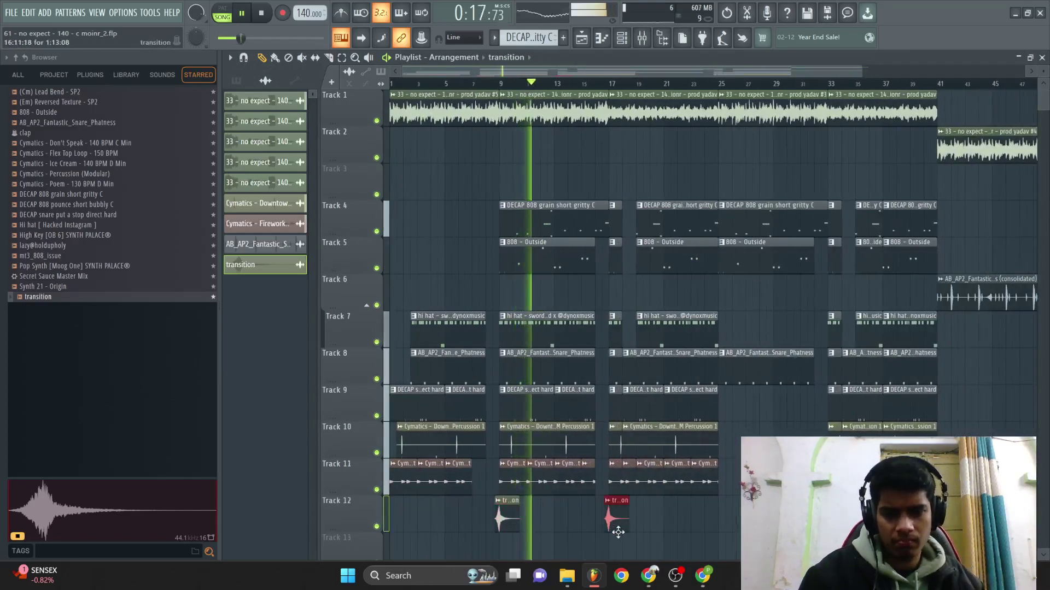
{"action": "left_click", "coordinate": [727, 523]}
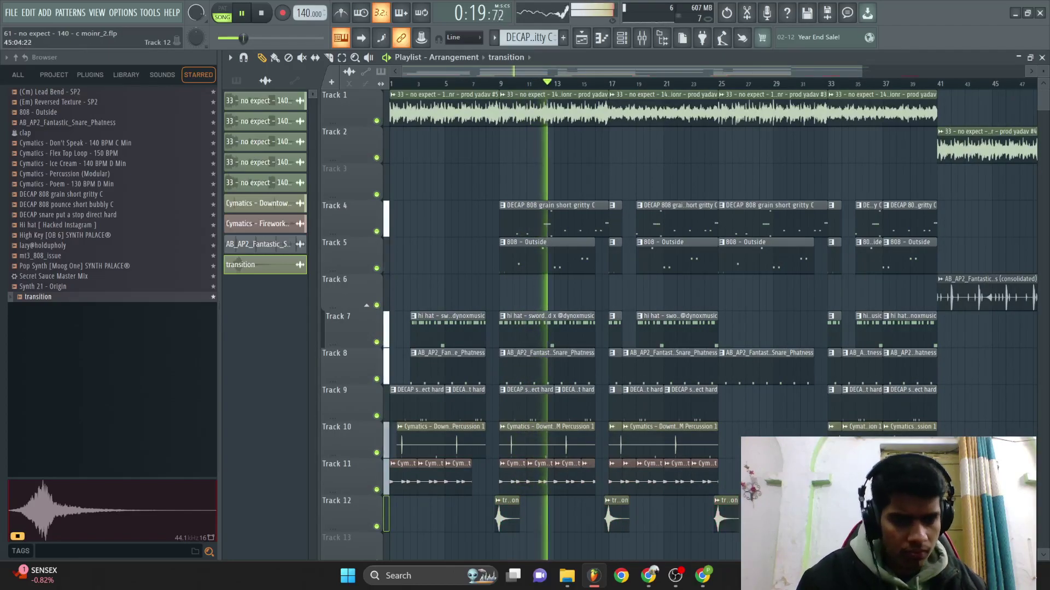
{"action": "scroll", "coordinate": [716, 525], "scroll_direction": "down", "scroll_amount": 1}
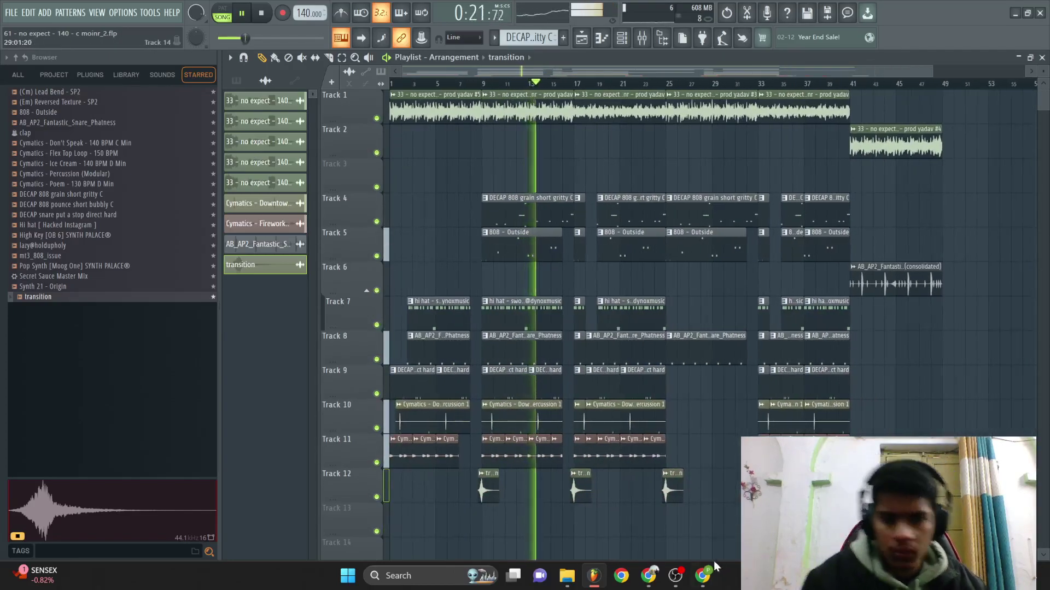
{"action": "left_click", "coordinate": [676, 575]}
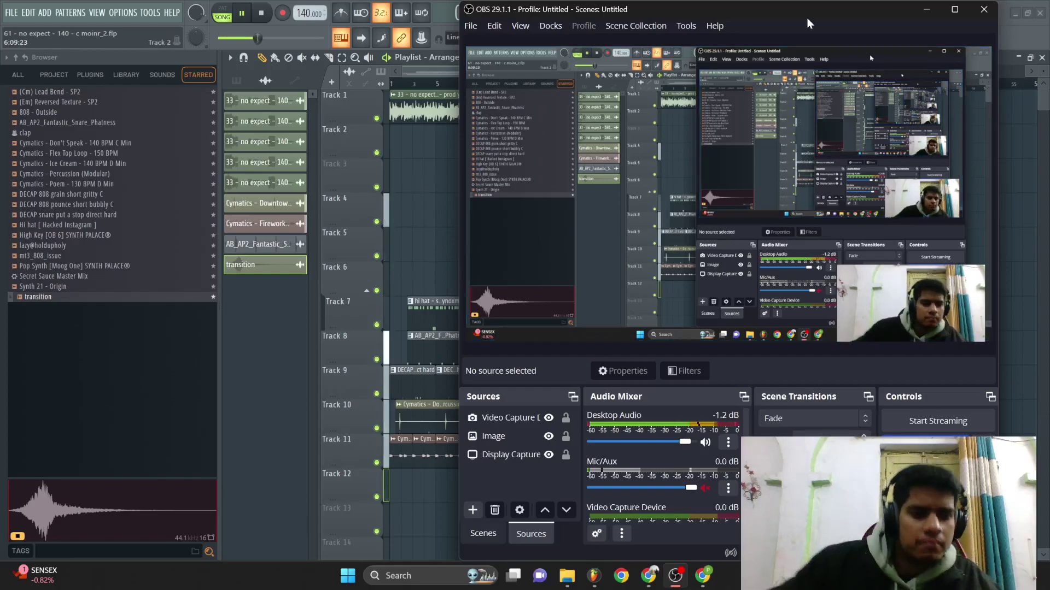
{"action": "left_click", "coordinate": [924, 9]}
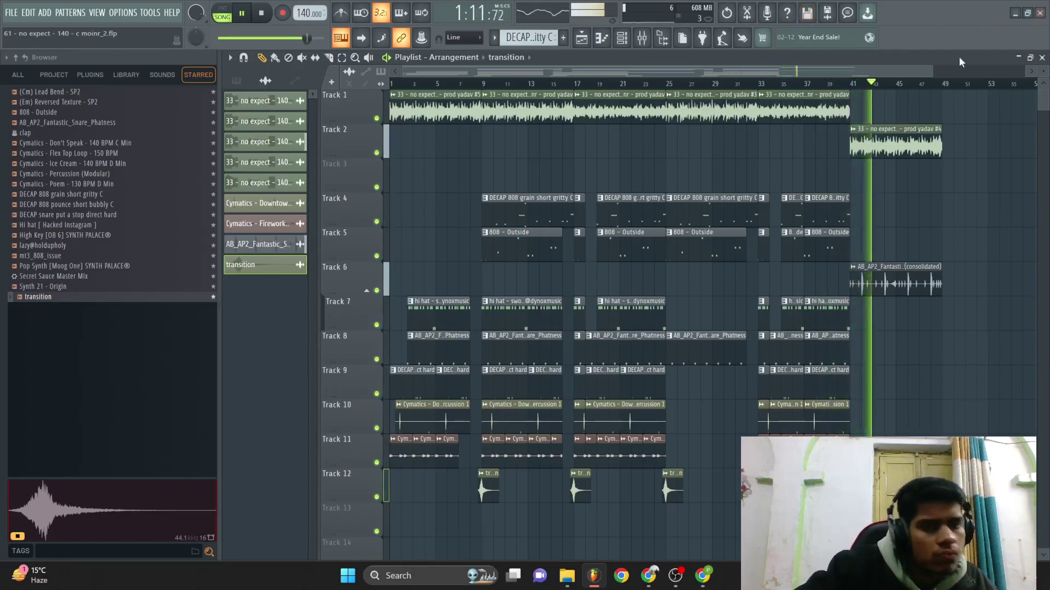
- Select bars 9 to 48 across all tracks and duplicate the whole section twice to extend the arrangement
{"action": "scroll", "coordinate": [917, 95], "scroll_direction": "up", "scroll_amount": 1}
{"action": "scroll", "coordinate": [917, 96], "scroll_direction": "up", "scroll_amount": 3}
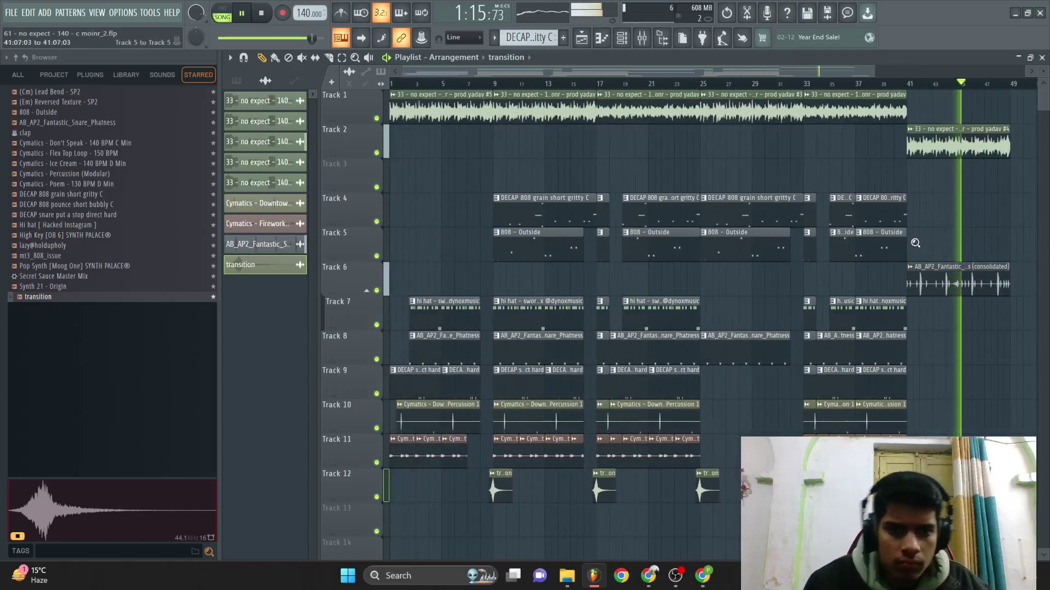
{"action": "scroll", "coordinate": [917, 245], "scroll_direction": "down", "scroll_amount": 2}
{"action": "left_click_drag", "start_coordinate": [931, 84], "coordinate": [484, 134]}
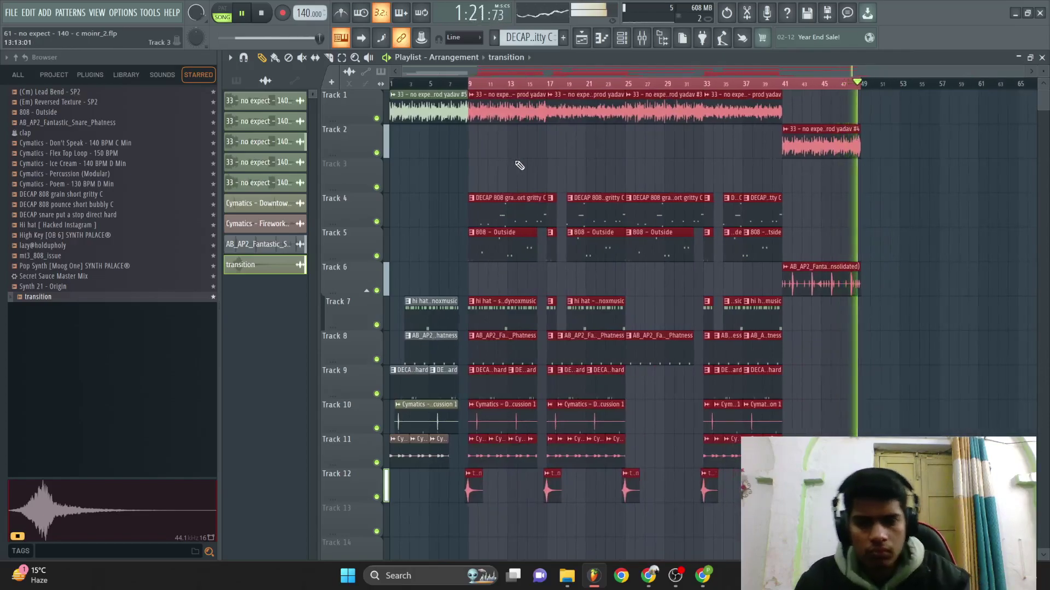
{"action": "key", "text": "ctrl+b"}
{"action": "key", "text": "ctrl+b"}
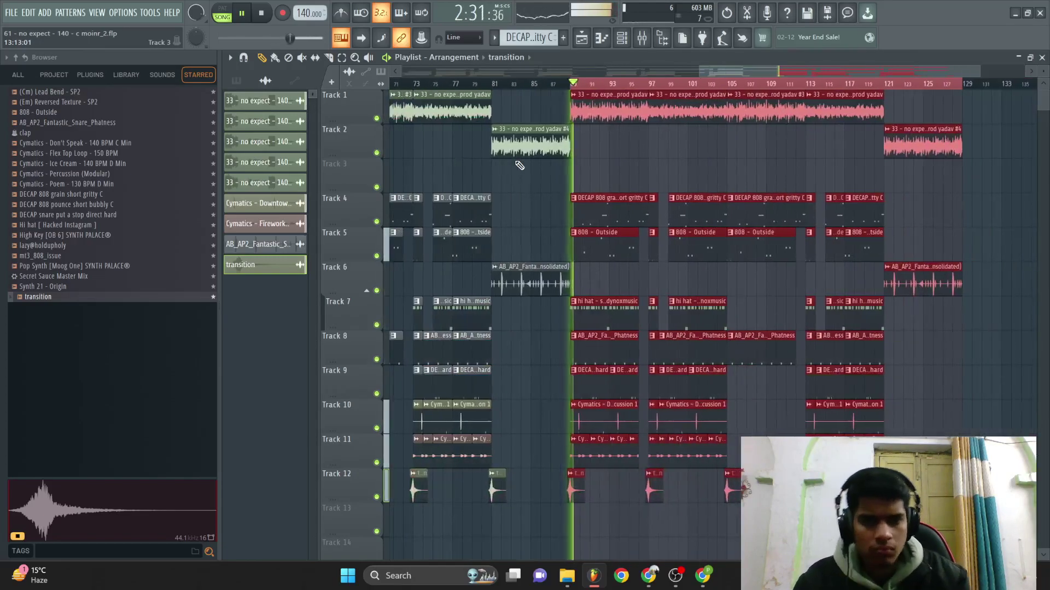
{"action": "left_click", "coordinate": [808, 141]}
{"action": "scroll", "coordinate": [813, 141], "scroll_direction": "down", "scroll_amount": 2}
{"action": "scroll", "coordinate": [440, 149], "scroll_direction": "up", "scroll_amount": 3}
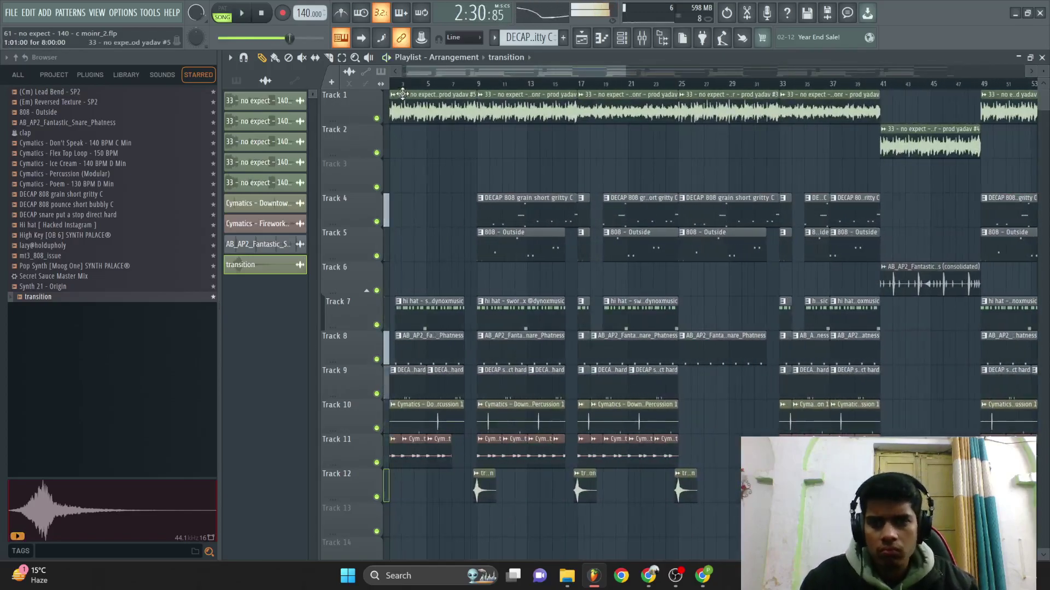
- Play the finished arrangement from bar 1 and stop playback
{"action": "key", "text": "space"}
{"action": "key", "text": "space"}
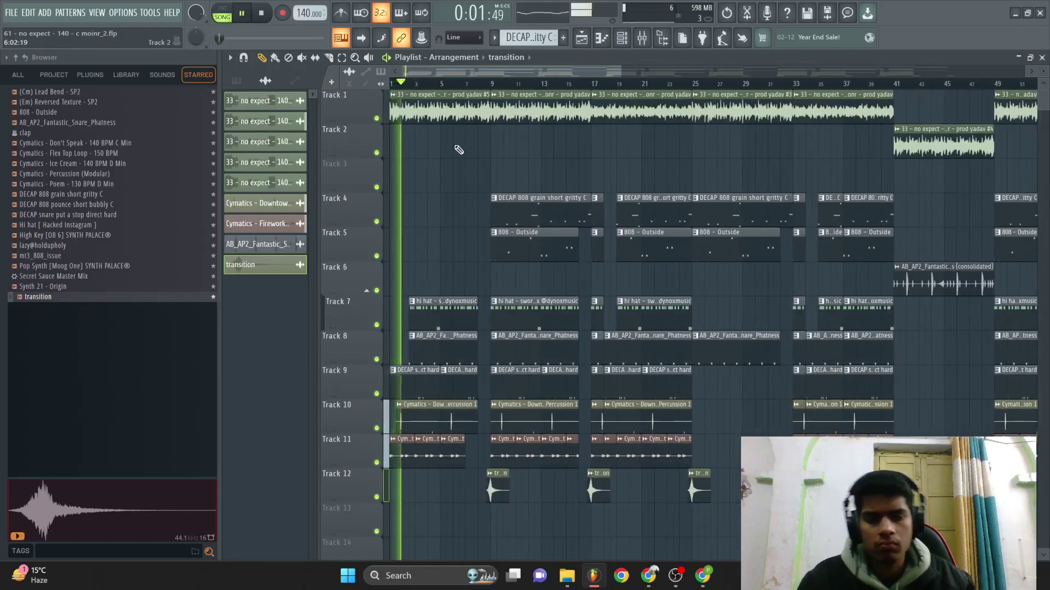
{"action": "left_click", "coordinate": [676, 575]}
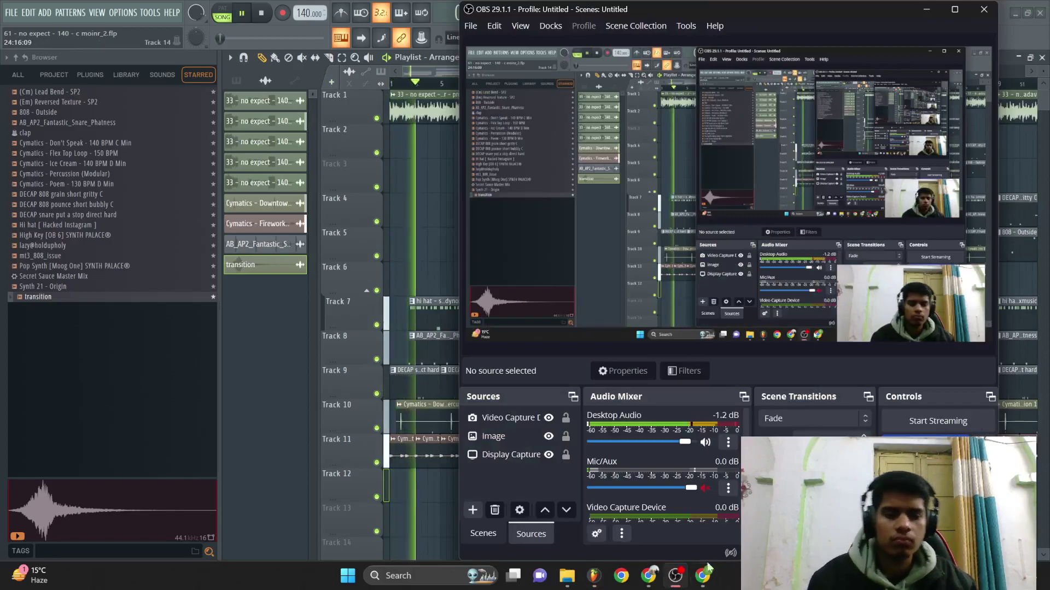
{"action": "left_click", "coordinate": [676, 575]}
{"action": "key", "text": "space"}
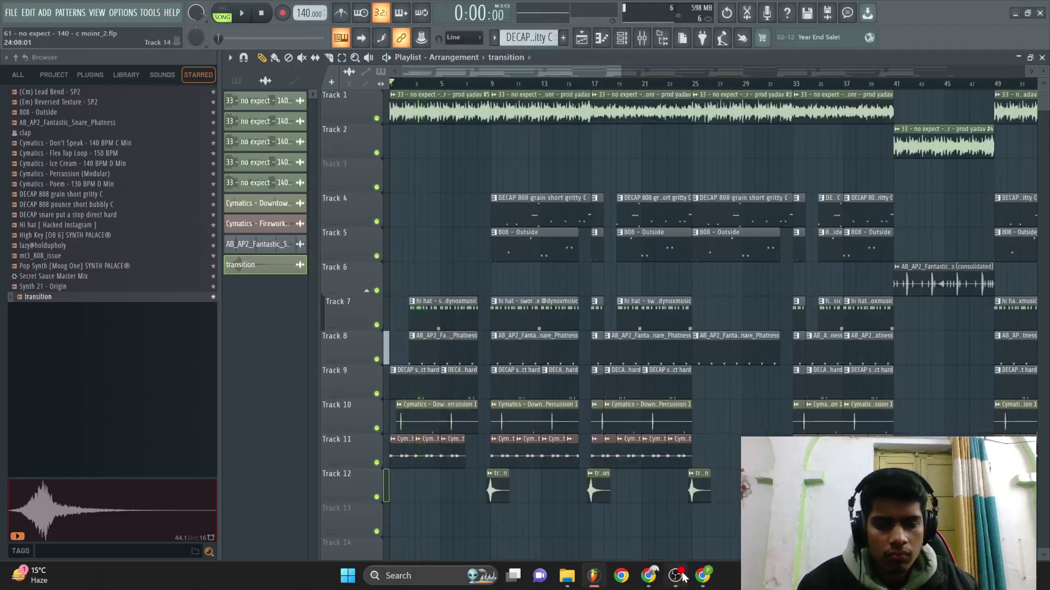
- Switch to OBS and unmute the Mic/Aux audio source
{"action": "left_click", "coordinate": [676, 576]}
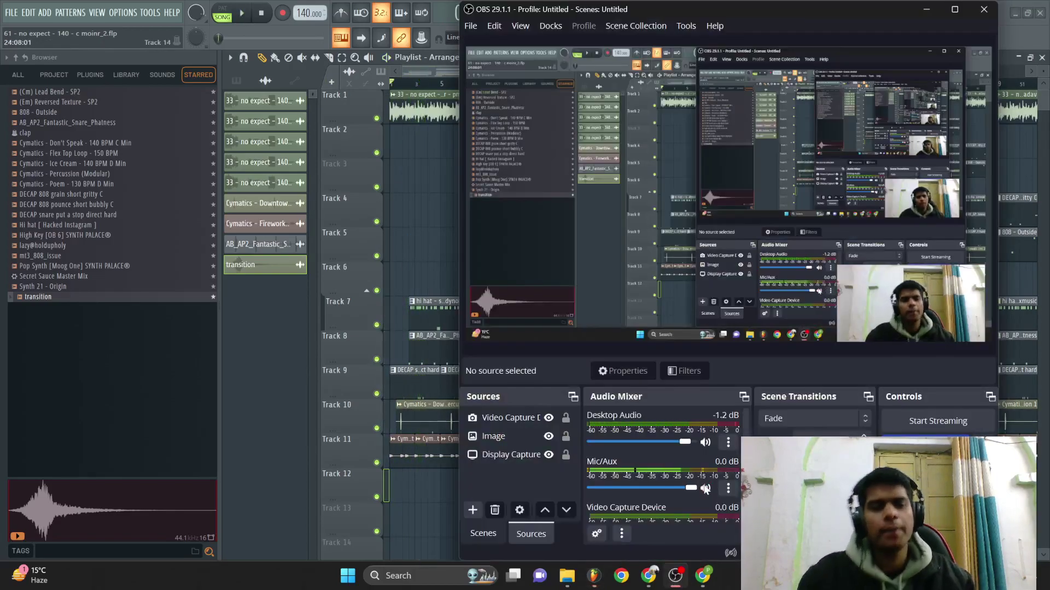
{"action": "left_click", "coordinate": [705, 488]}
{"action": "left_click", "coordinate": [705, 488]}
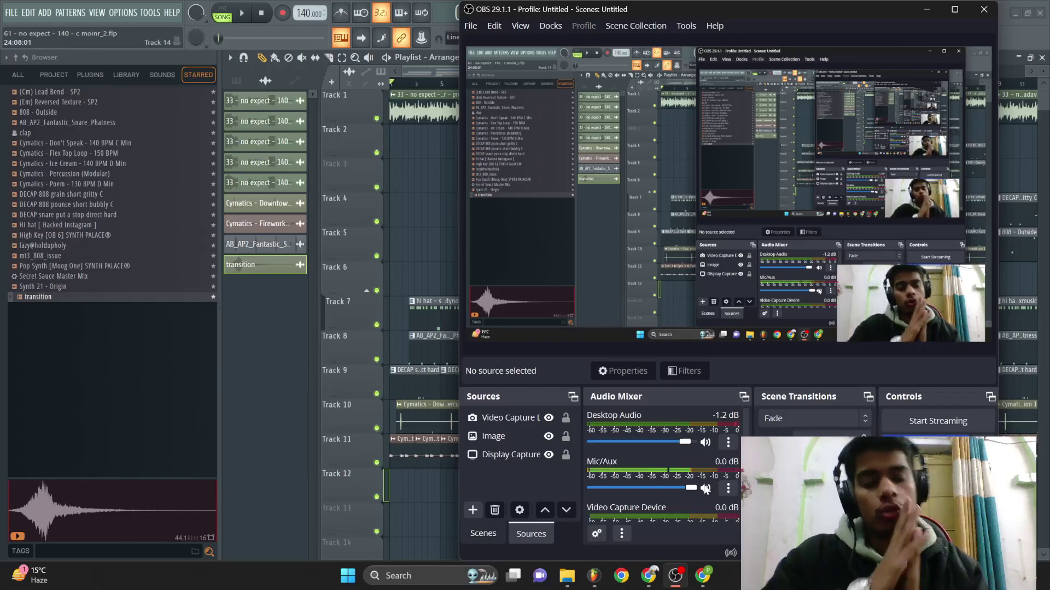